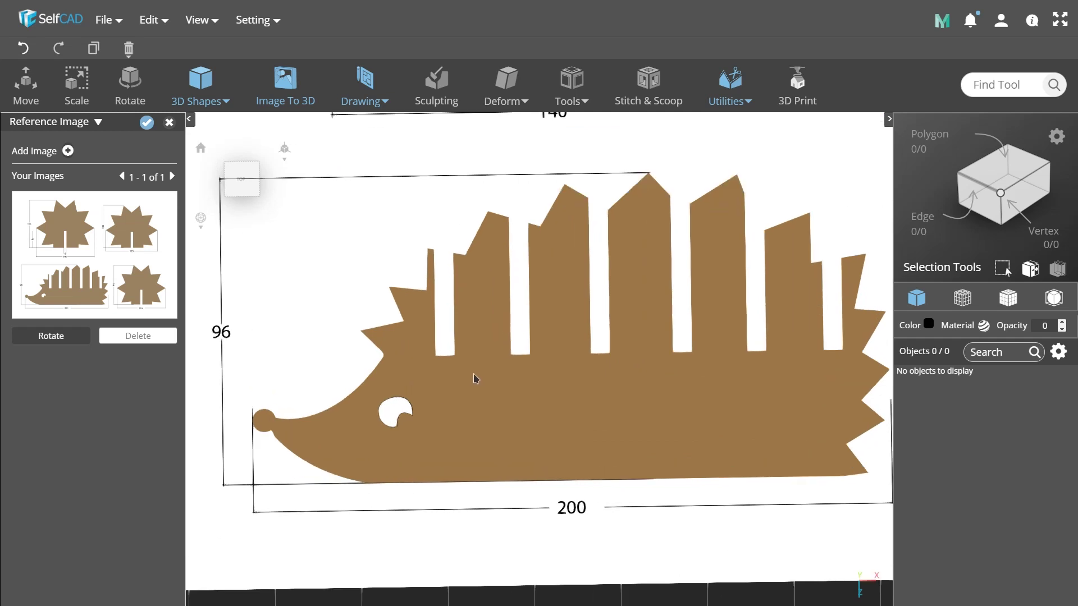
# Start a 3D Sketch with the Line tool and trace the narrow front spine's top and the first slot of the side-view hedgehog.
pyautogui.moveTo(364, 89)
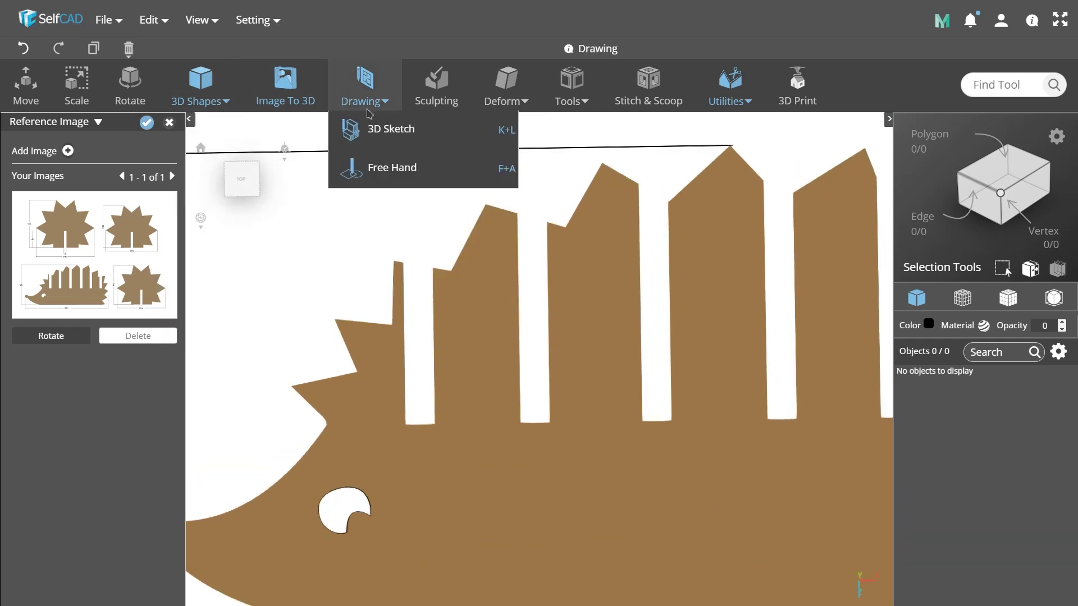
pyautogui.click(382, 122)
pyautogui.click(69, 155)
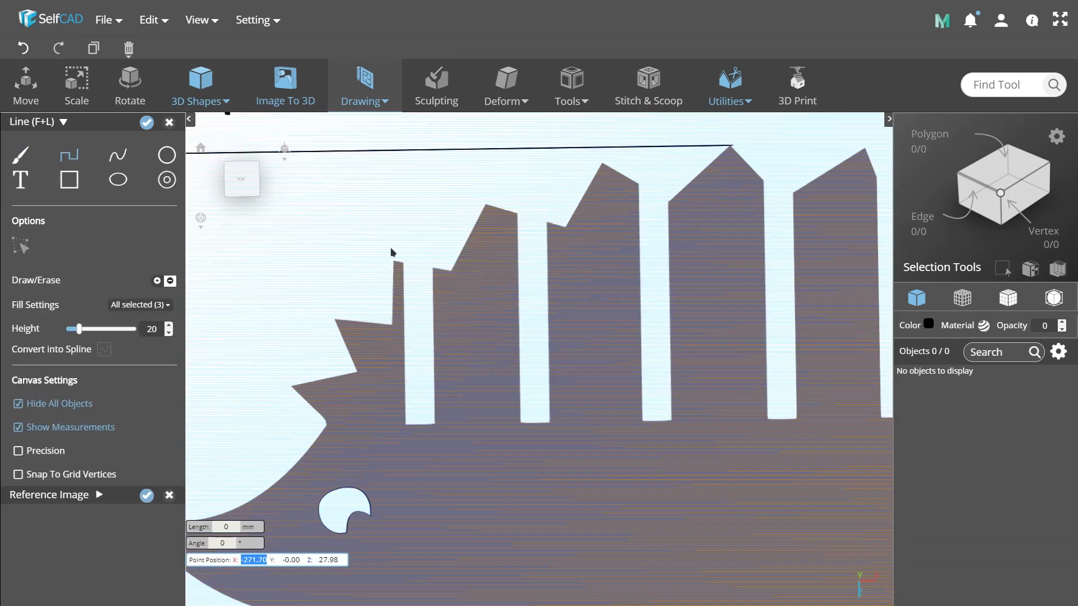
pyautogui.scroll(1, 393, 264)
pyautogui.scroll(1, 393, 262)
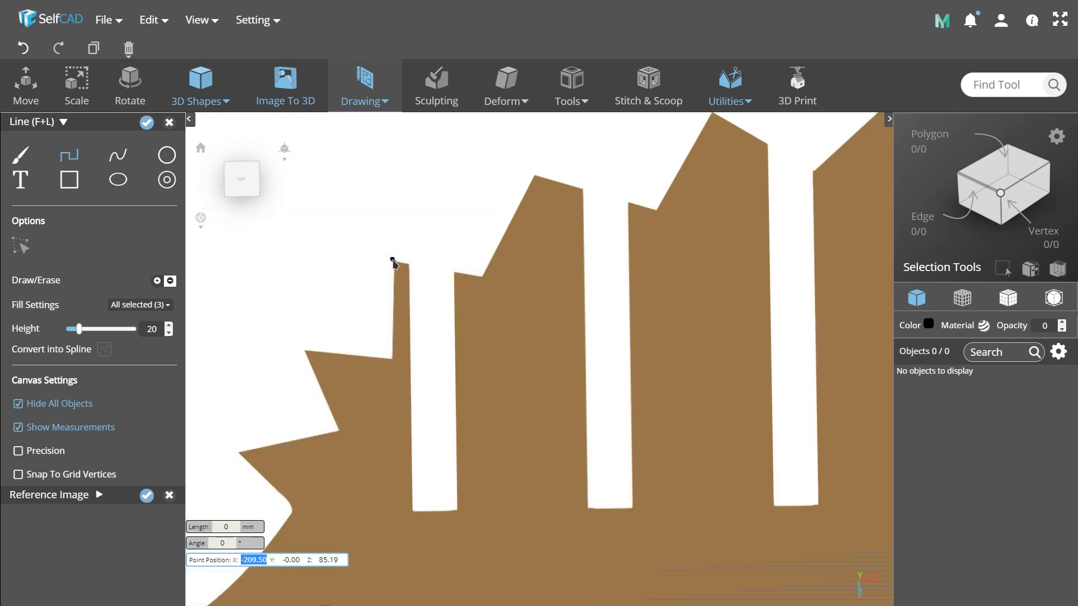
pyautogui.click(392, 262)
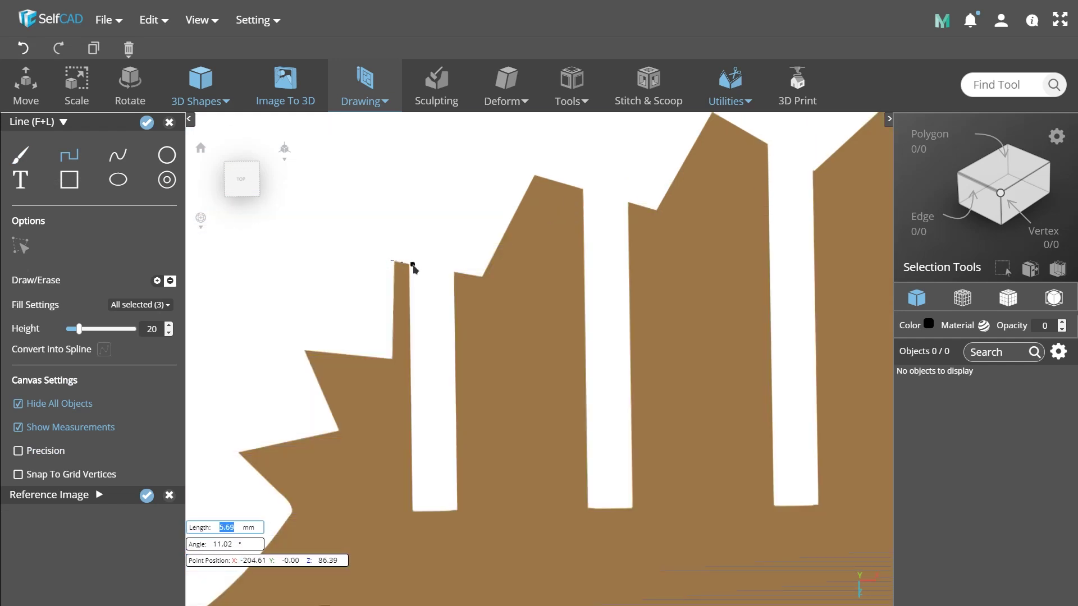
pyautogui.click(413, 265)
pyautogui.click(414, 511)
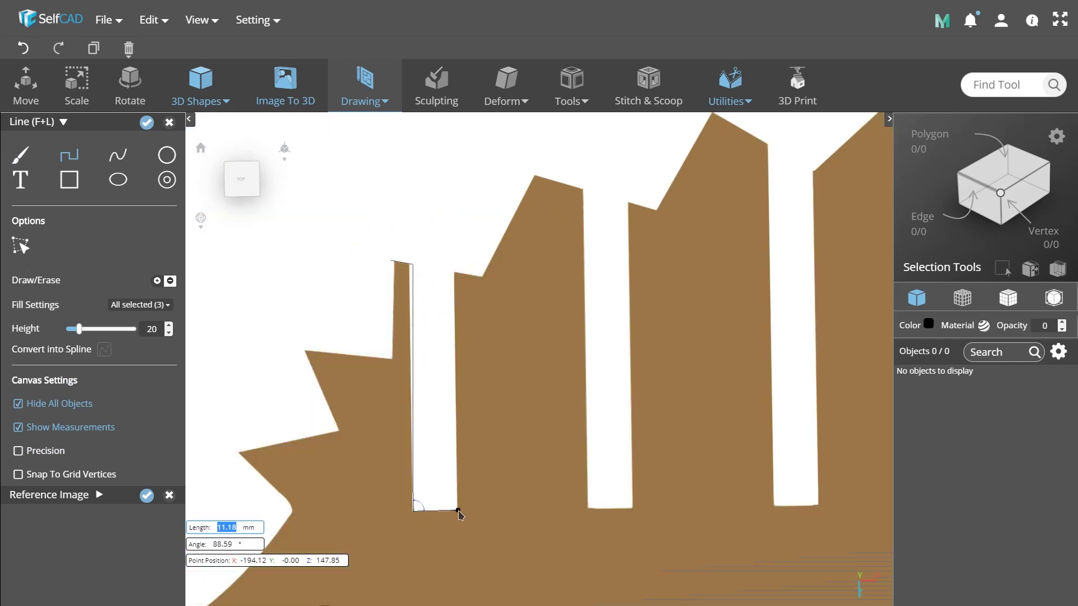
pyautogui.click(458, 511)
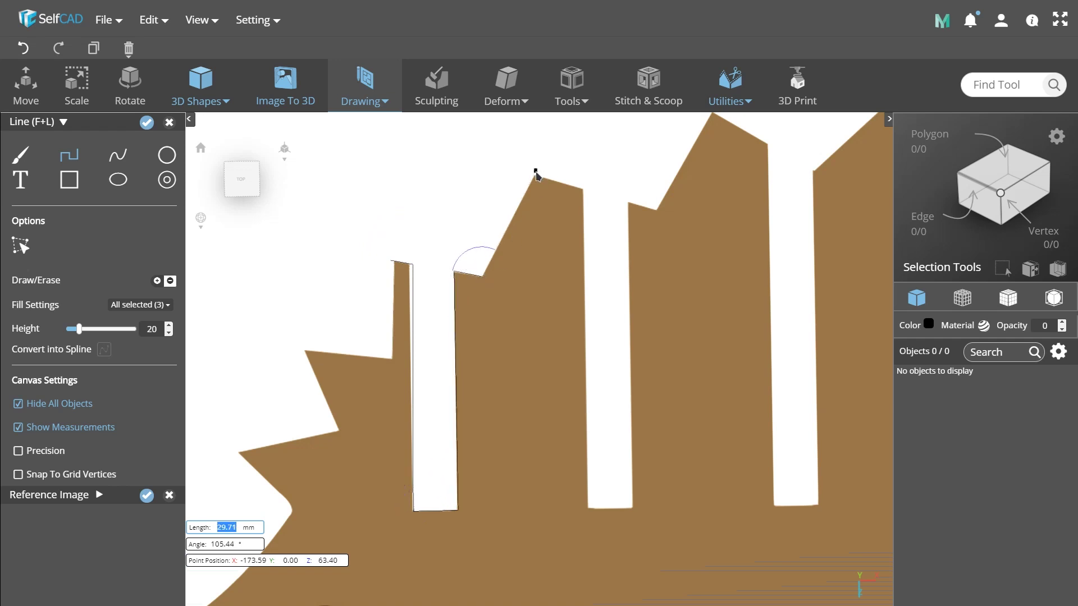
# Continue the line outline over the next two spines and around the second and third slots.
pyautogui.click(583, 191)
pyautogui.click(588, 508)
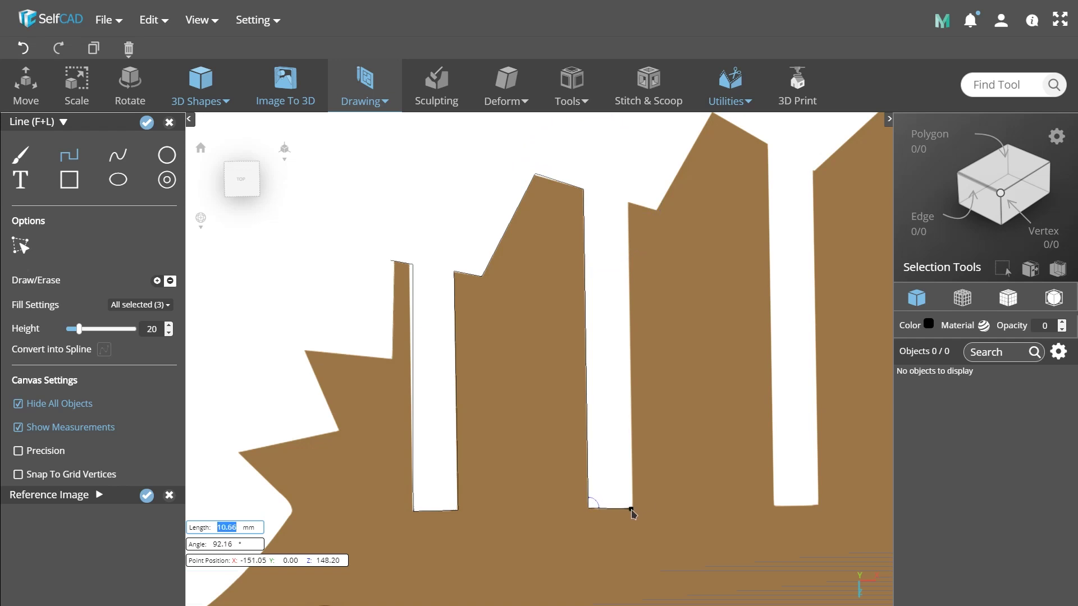
pyautogui.click(633, 509)
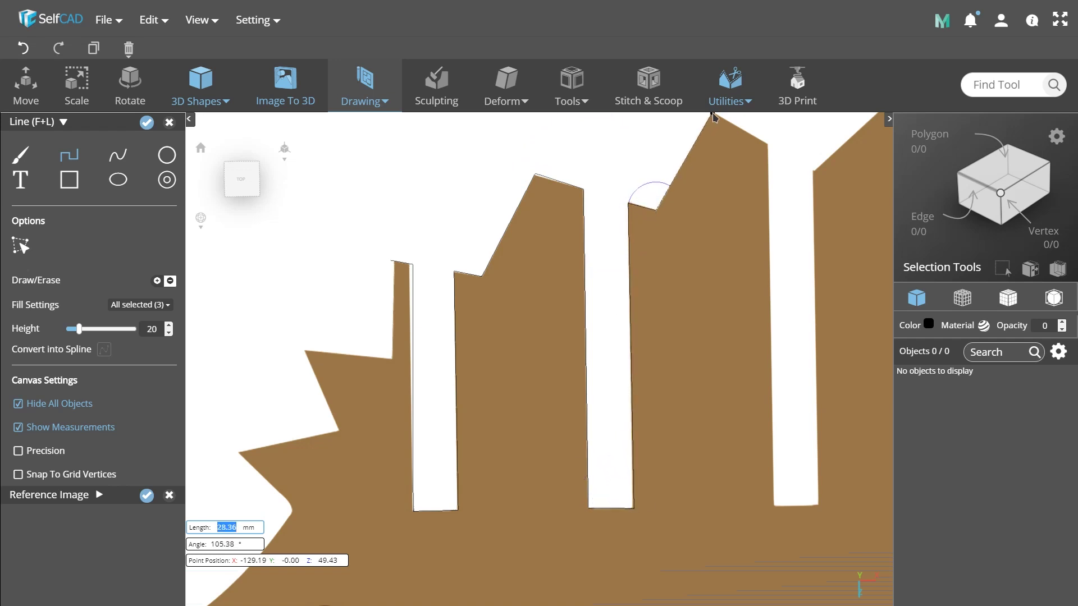
pyautogui.click(774, 504)
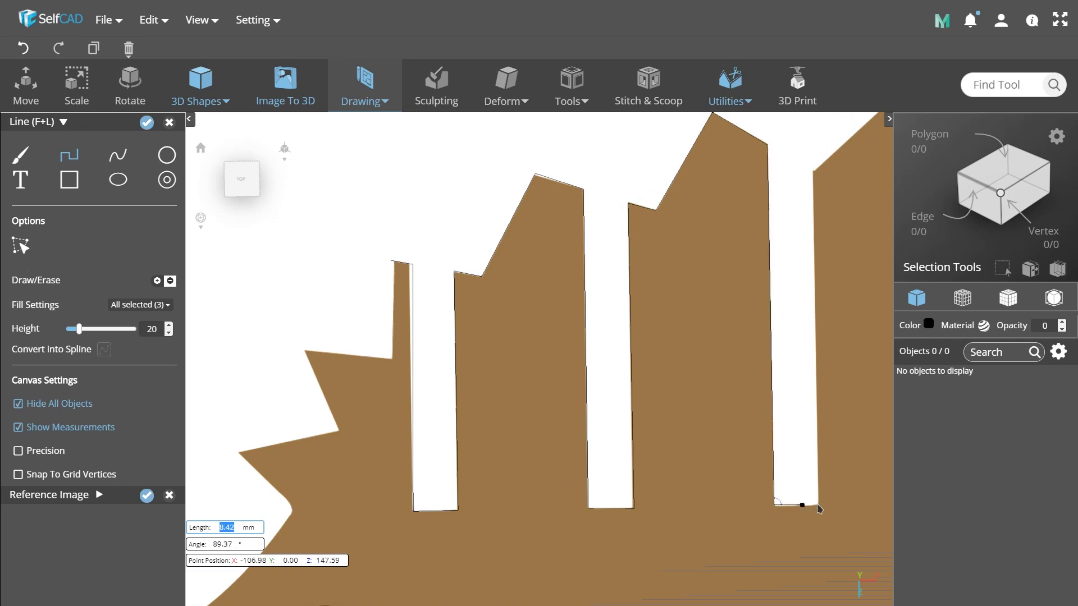
pyautogui.click(813, 172)
# Trace the pointed spine behind the third slot, then continue the outline around the bottom of the fourth slot.
pyautogui.scroll(-5, 813, 174)
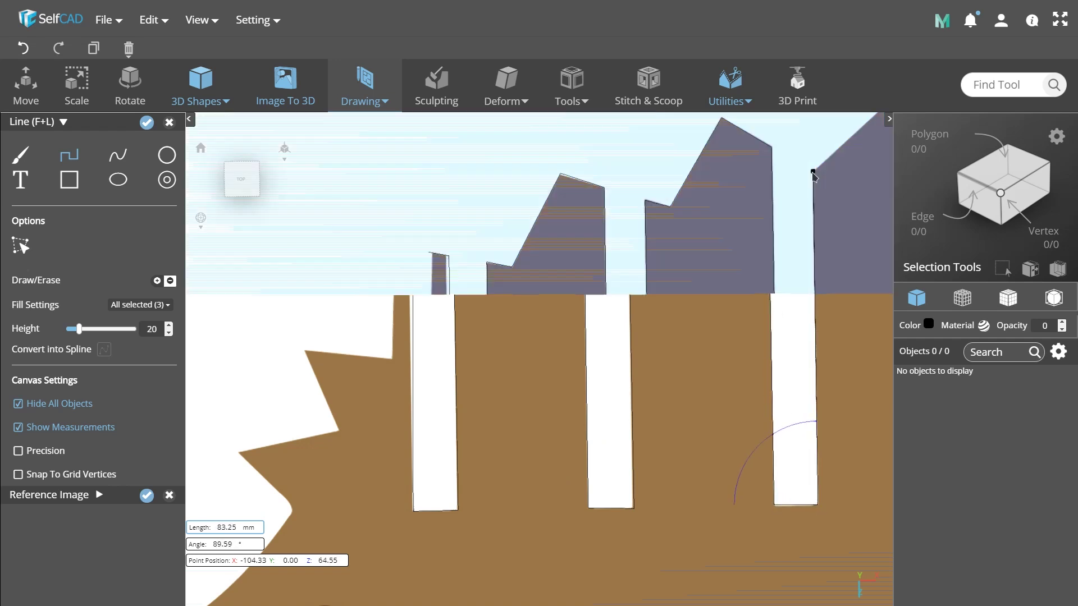
pyautogui.moveTo(725, 492); pyautogui.dragTo(342, 542, button='middle')
pyautogui.scroll(5, 554, 245)
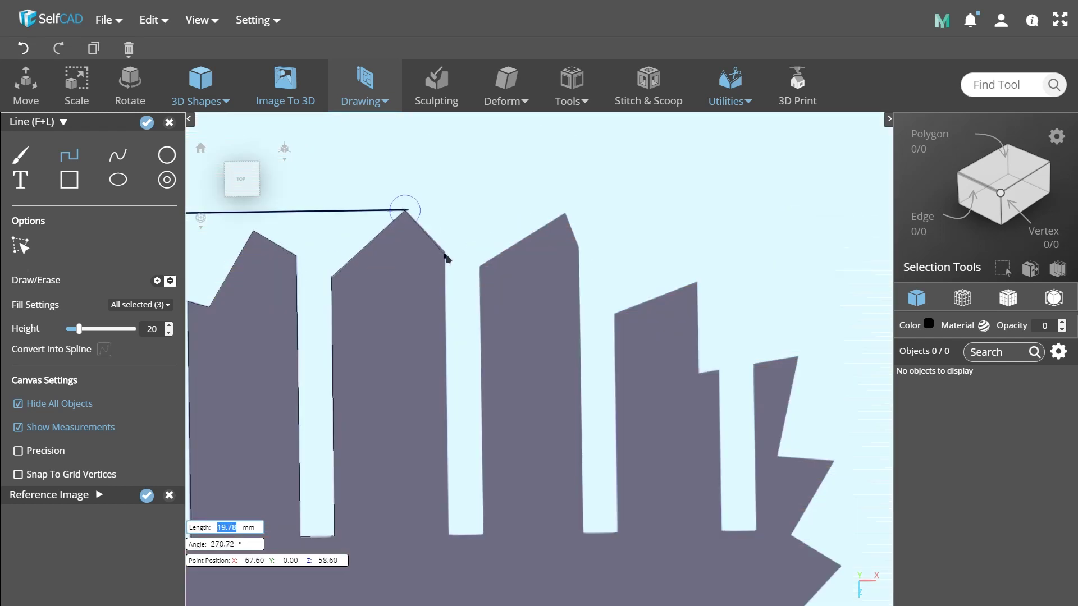
pyautogui.click(443, 254)
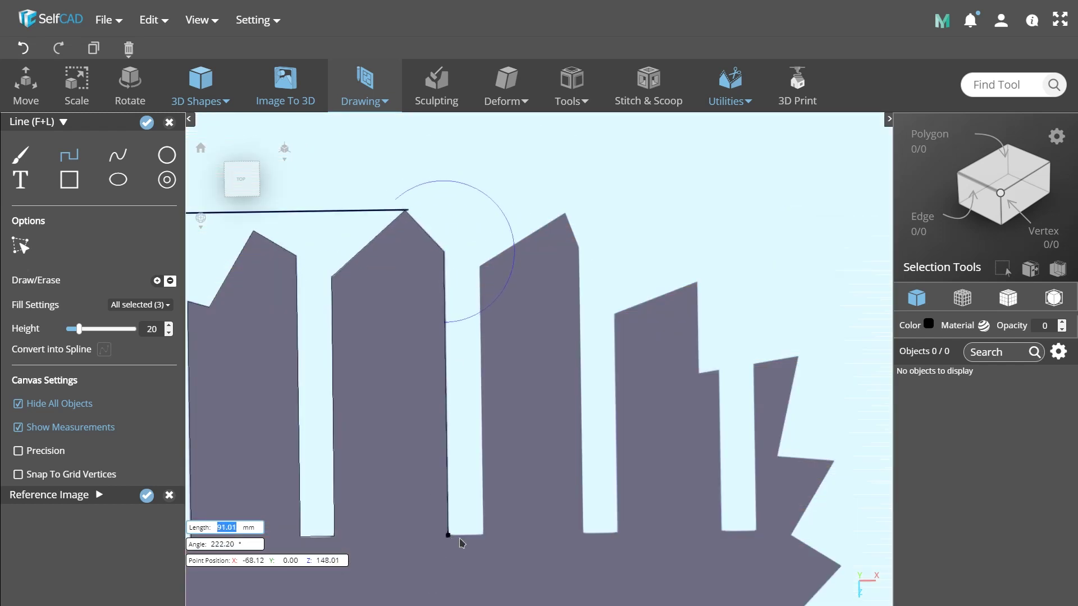
pyautogui.click(449, 533)
pyautogui.click(482, 536)
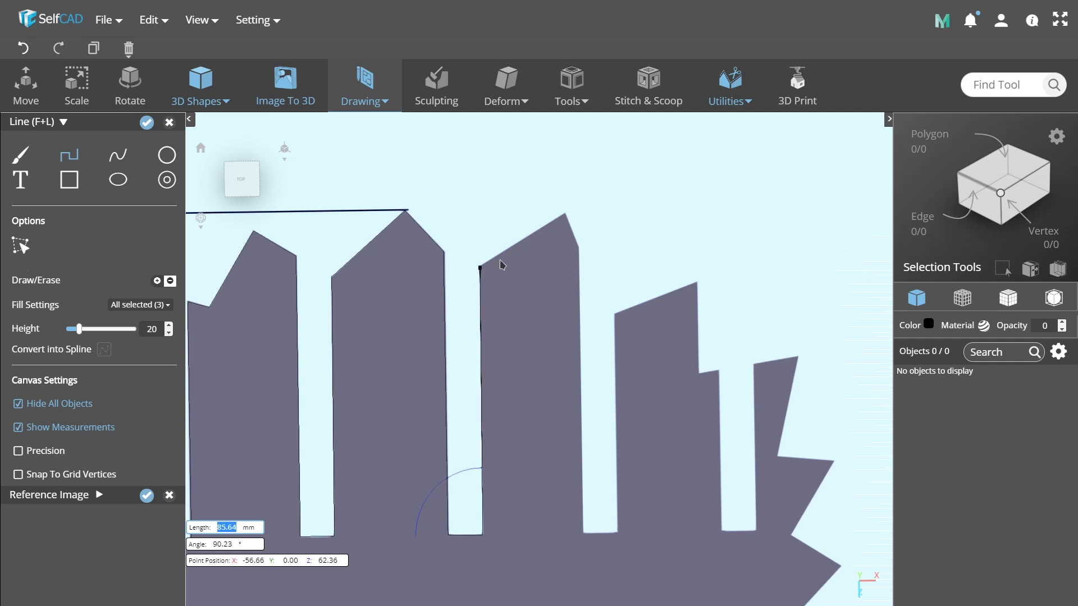
# Trace the slanted top and rear edge of the fifth spine and the bottom of the fifth slot.
pyautogui.click(500, 265)
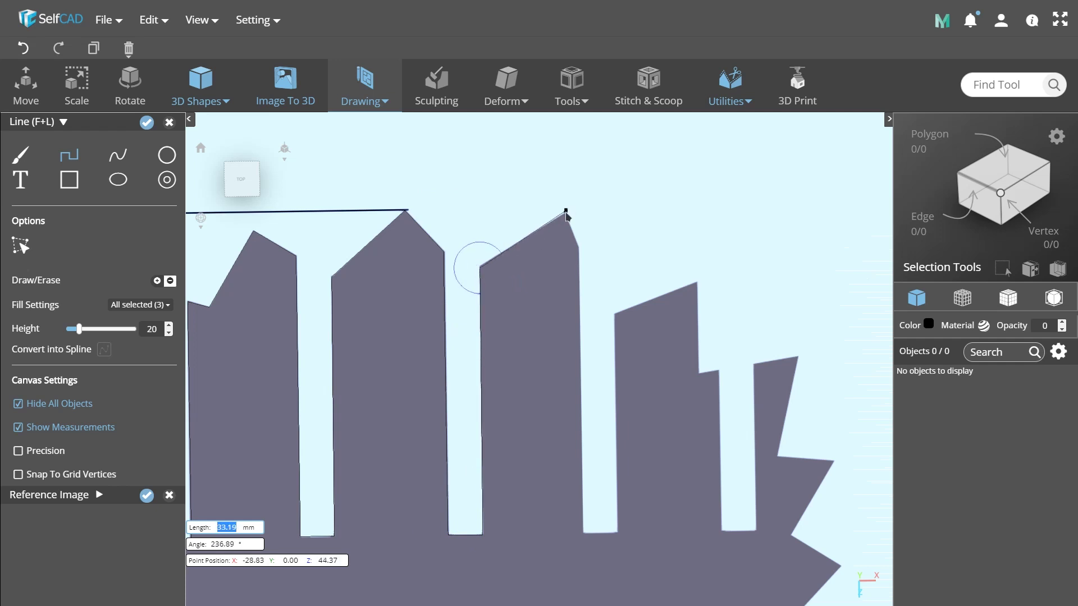
pyautogui.click(579, 248)
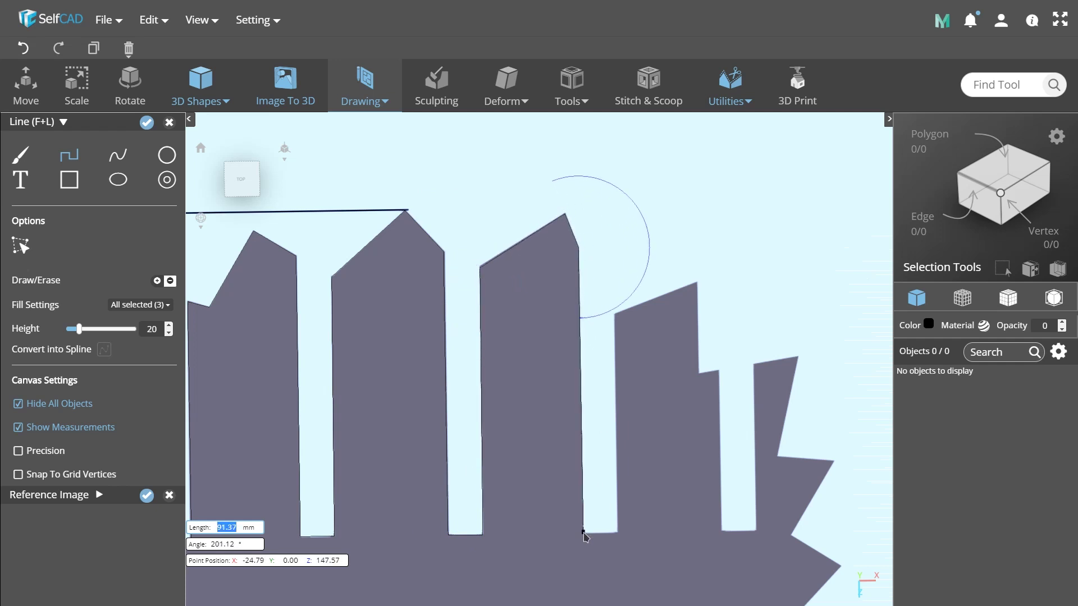
pyautogui.click(584, 532)
pyautogui.click(624, 493)
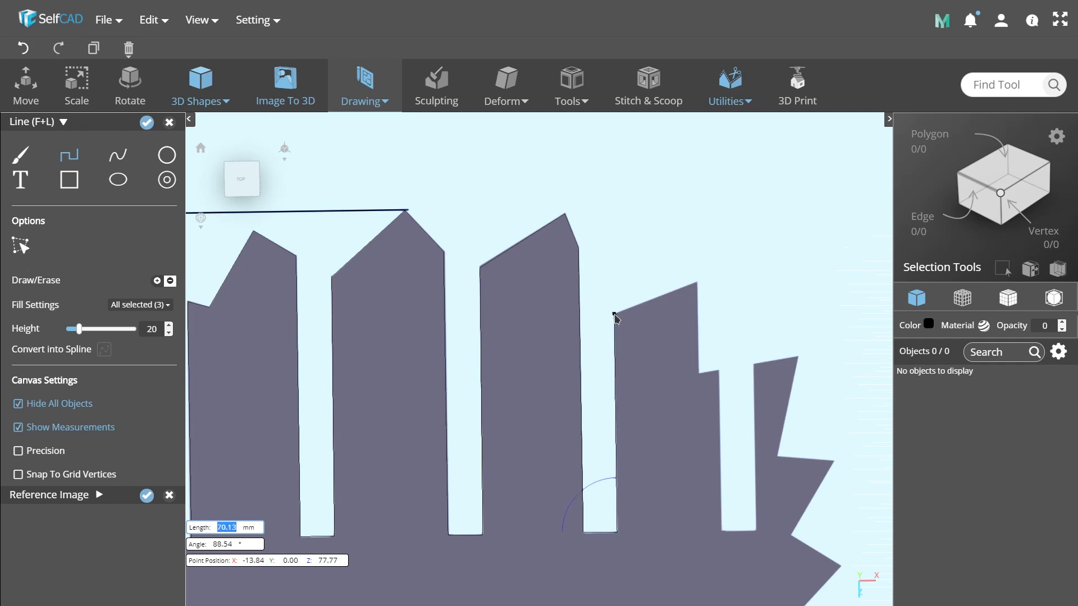
# Trace the stepped spine behind the fifth slot and carry the outline around the sixth slot.
pyautogui.click(696, 283)
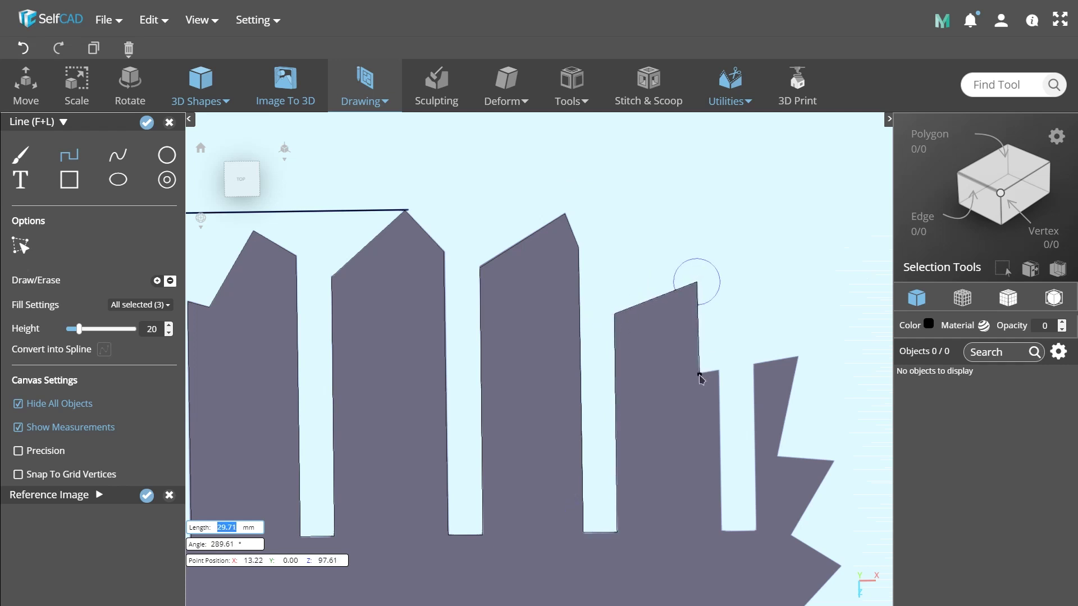
pyautogui.click(741, 420)
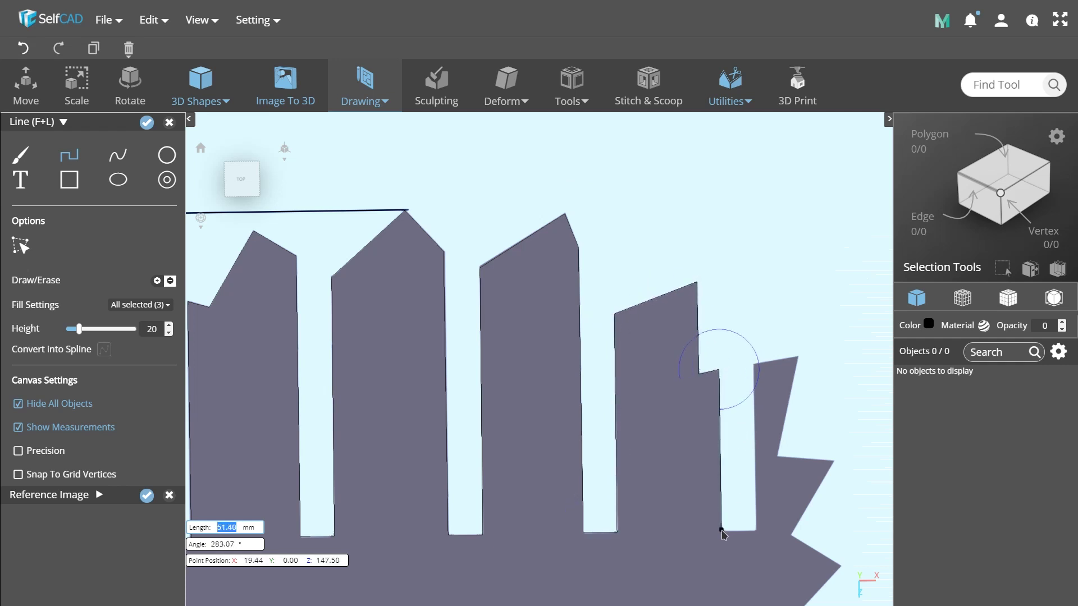
pyautogui.click(721, 531)
pyautogui.click(755, 531)
pyautogui.click(752, 365)
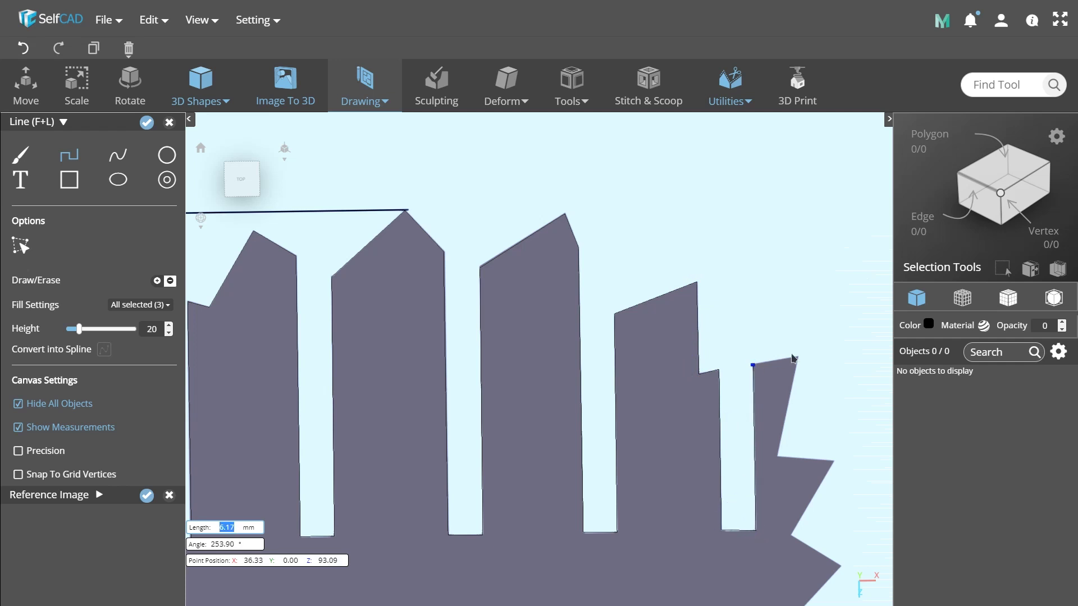
# Trace the zigzag spikes along the hedgehog's rear, from behind the last slot down towards the belly.
pyautogui.click(778, 456)
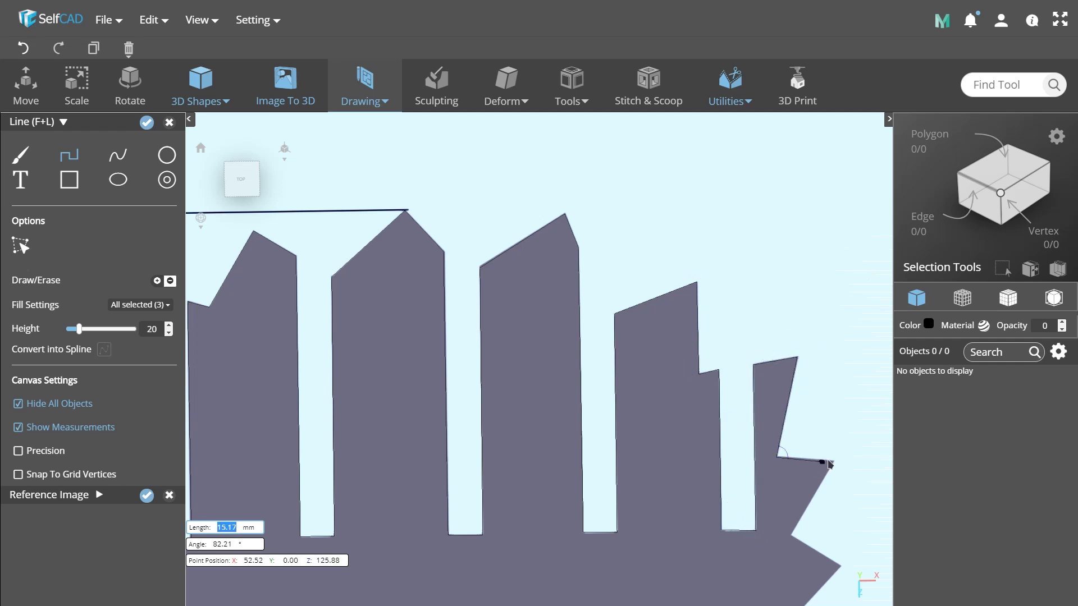
pyautogui.click(832, 461)
pyautogui.click(791, 535)
pyautogui.scroll(-10, 830, 560)
pyautogui.moveTo(786, 490); pyautogui.dragTo(644, 361, button='middle')
pyautogui.scroll(3, 644, 361)
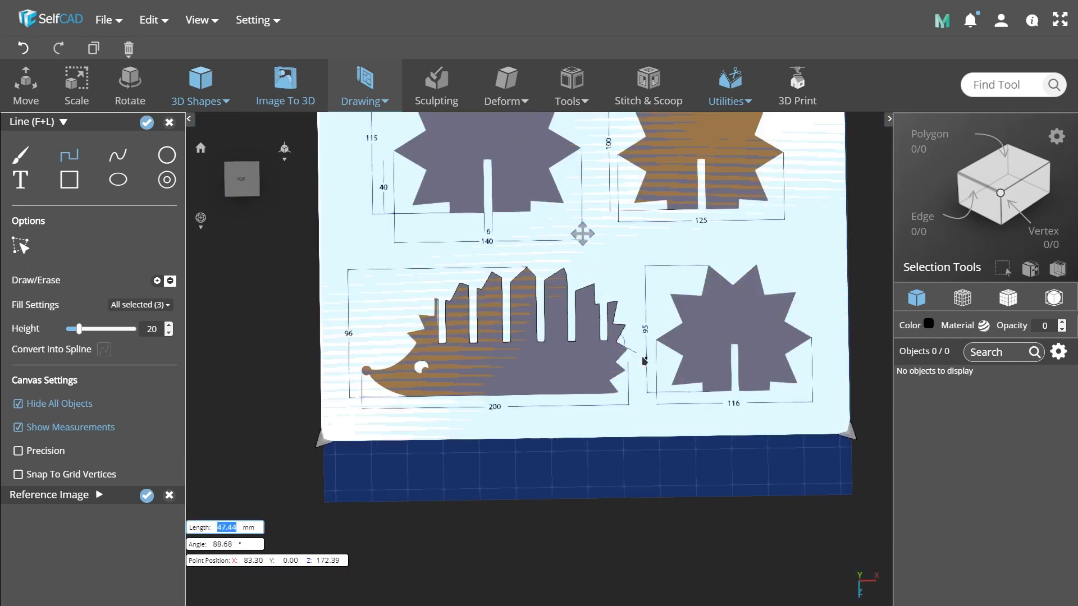
pyautogui.scroll(4, 644, 361)
pyautogui.click(609, 354)
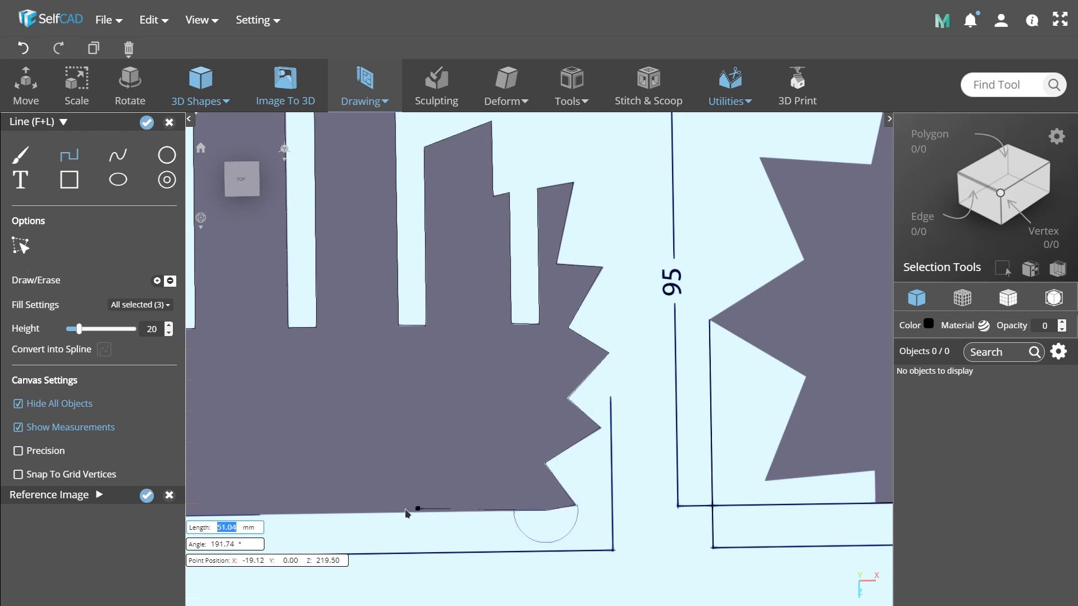
# Trace the straight belly and the curved underside of the snout, ending the line at the nose circle's centre.
pyautogui.click(288, 513)
pyautogui.scroll(-3, 293, 511)
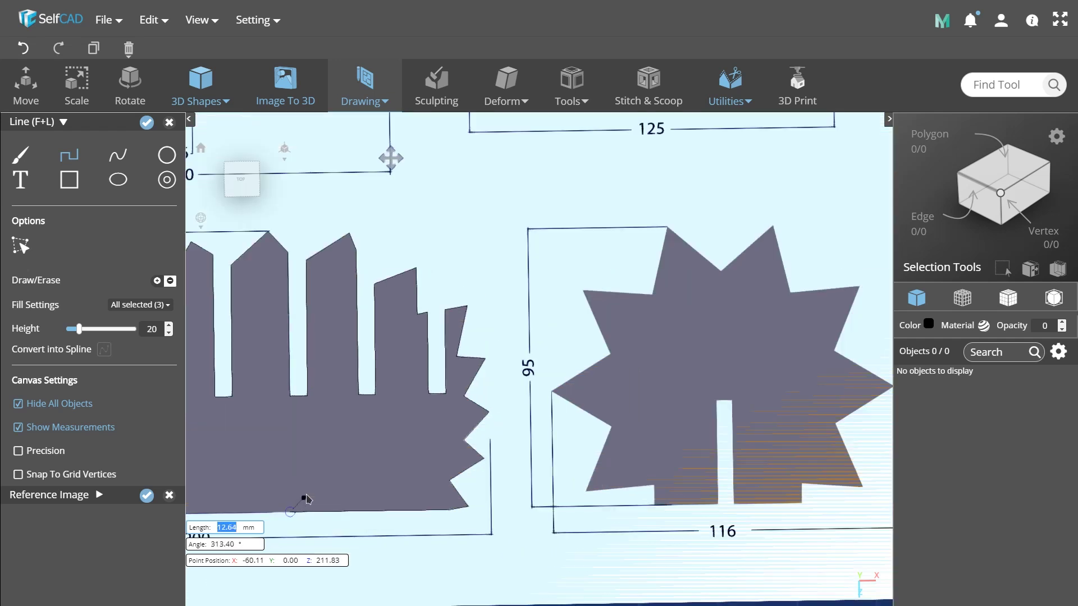
pyautogui.scroll(-5, 306, 499)
pyautogui.scroll(10, 381, 482)
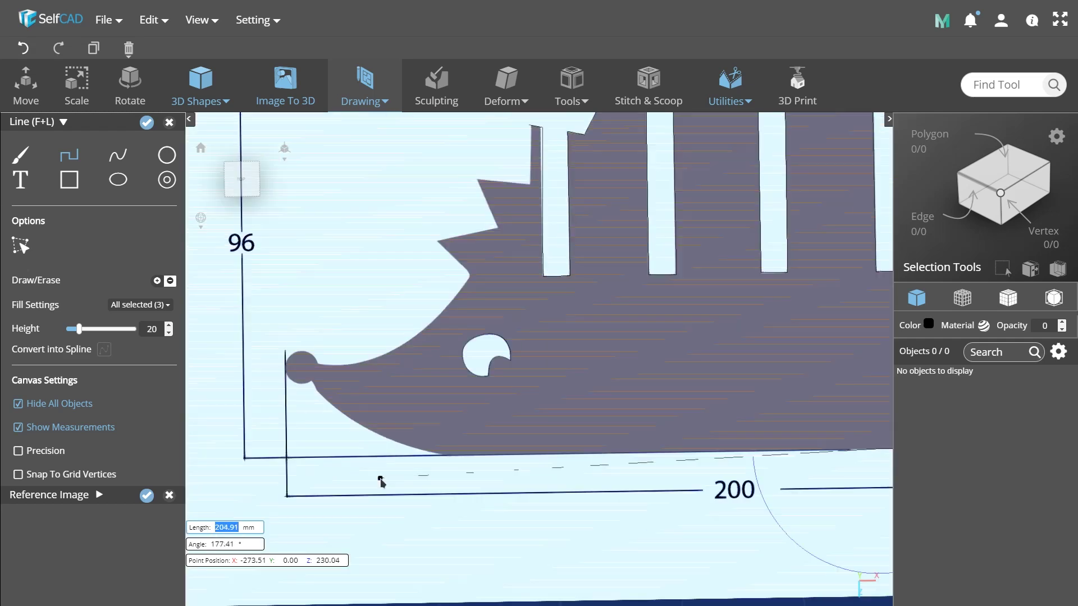
pyautogui.scroll(3, 381, 482)
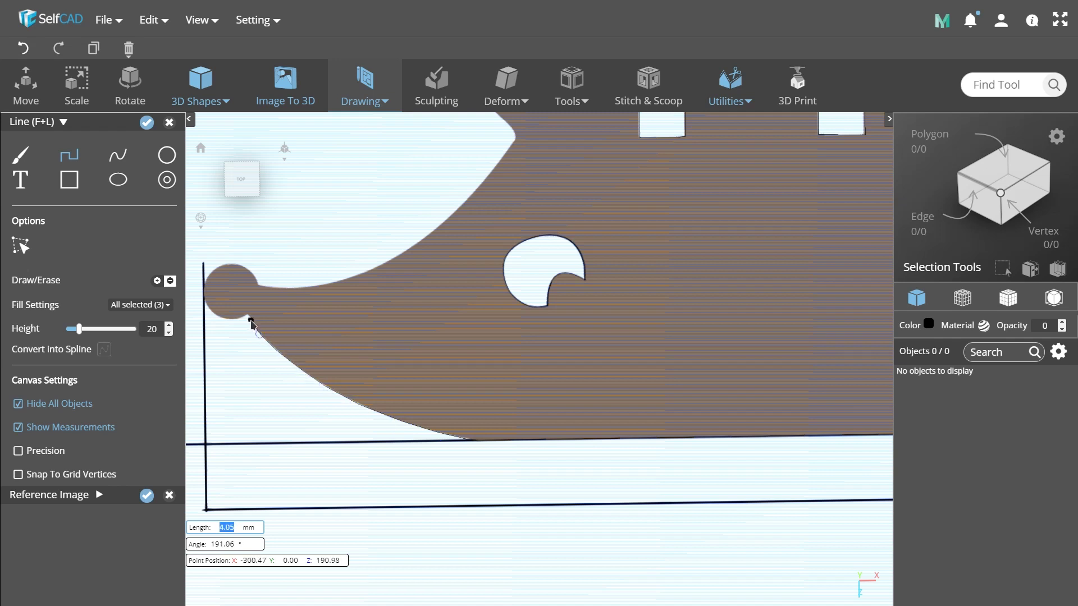
pyautogui.click(232, 288)
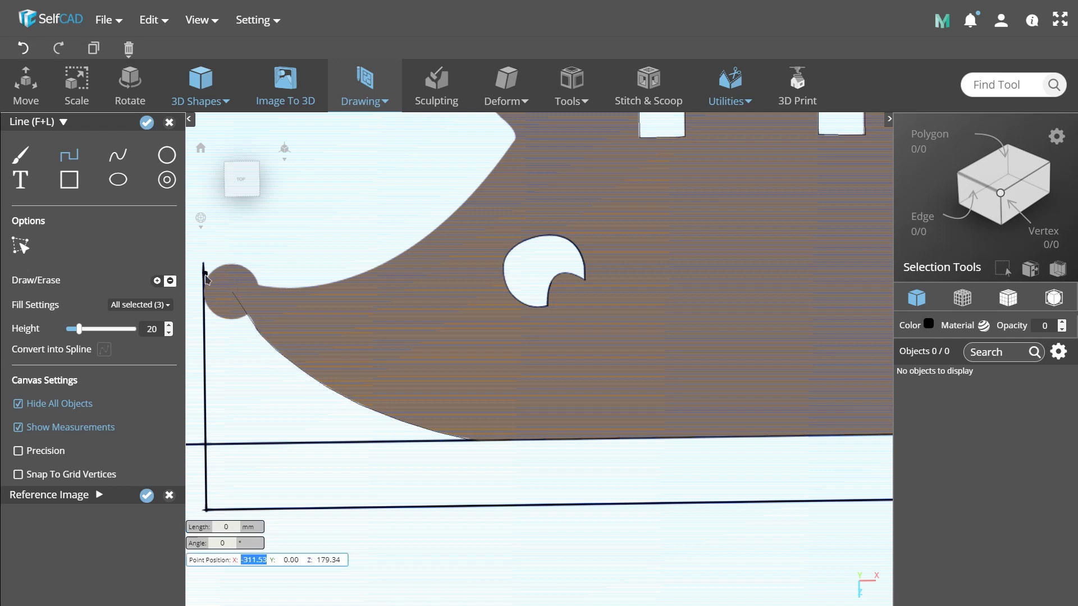
# Trace the upper snout curve with short line segments from the nose centre up to the base of the head spikes.
pyautogui.scroll(-2, 205, 275)
pyautogui.scroll(4, 205, 275)
pyautogui.click(240, 295)
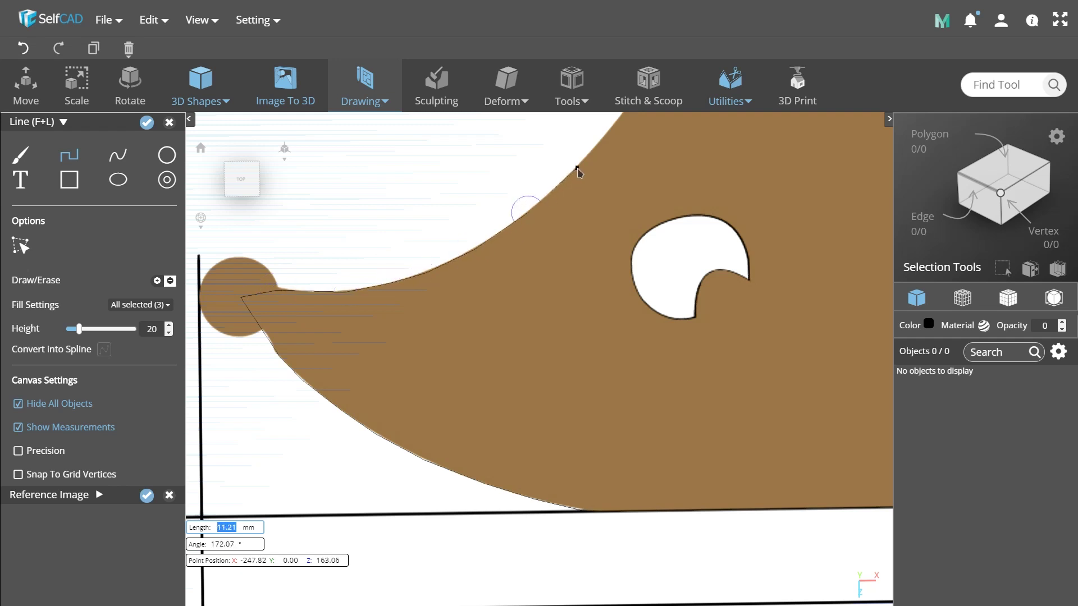
pyautogui.click(604, 138)
pyautogui.scroll(-7, 604, 138)
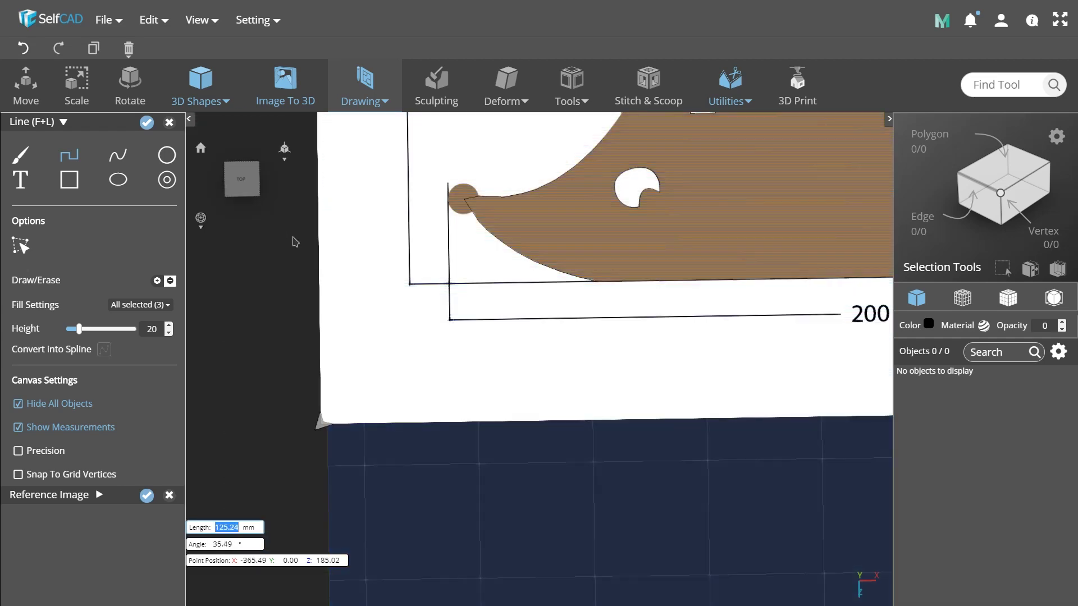
pyautogui.moveTo(389, 178); pyautogui.dragTo(402, 334, button='right')
pyautogui.scroll(5, 602, 264)
pyautogui.scroll(2, 600, 283)
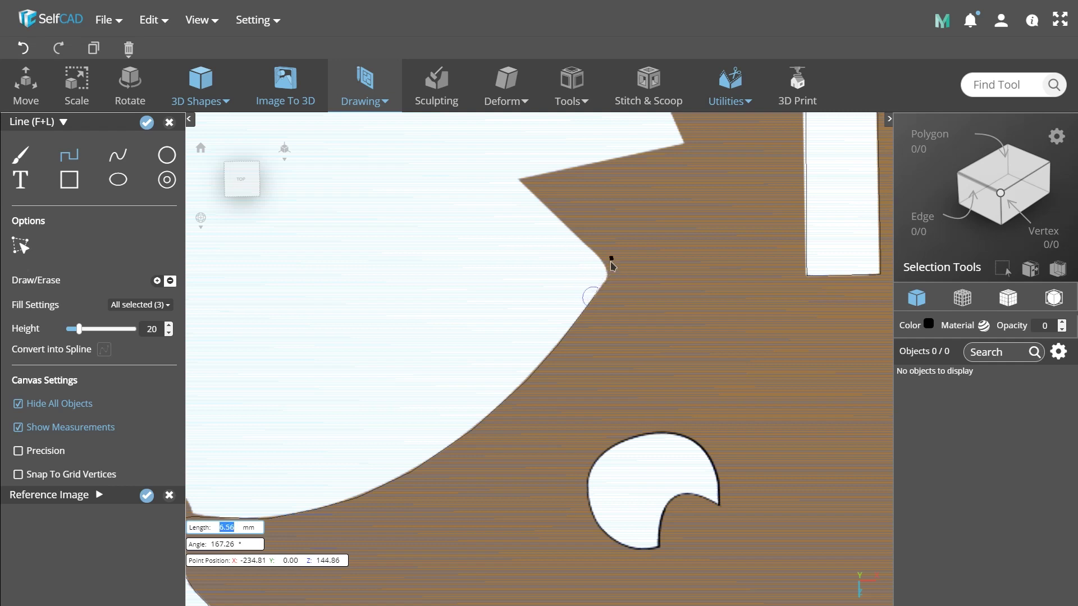
# Trace the two head spikes and join the line to its starting point on the narrow front spine to close the outline.
pyautogui.click(521, 181)
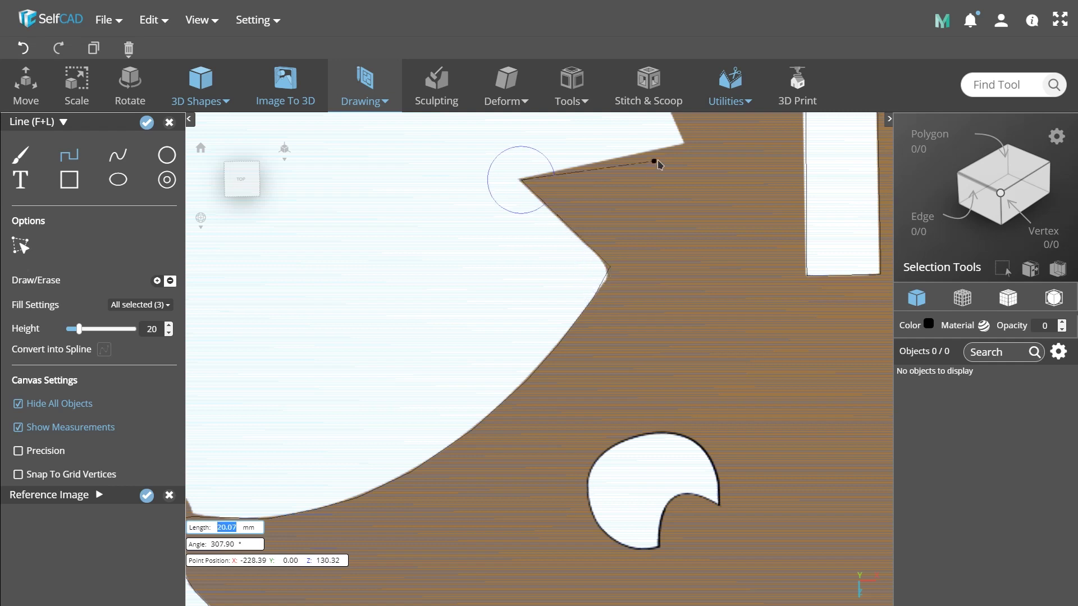
pyautogui.click(684, 144)
pyautogui.scroll(-5, 684, 144)
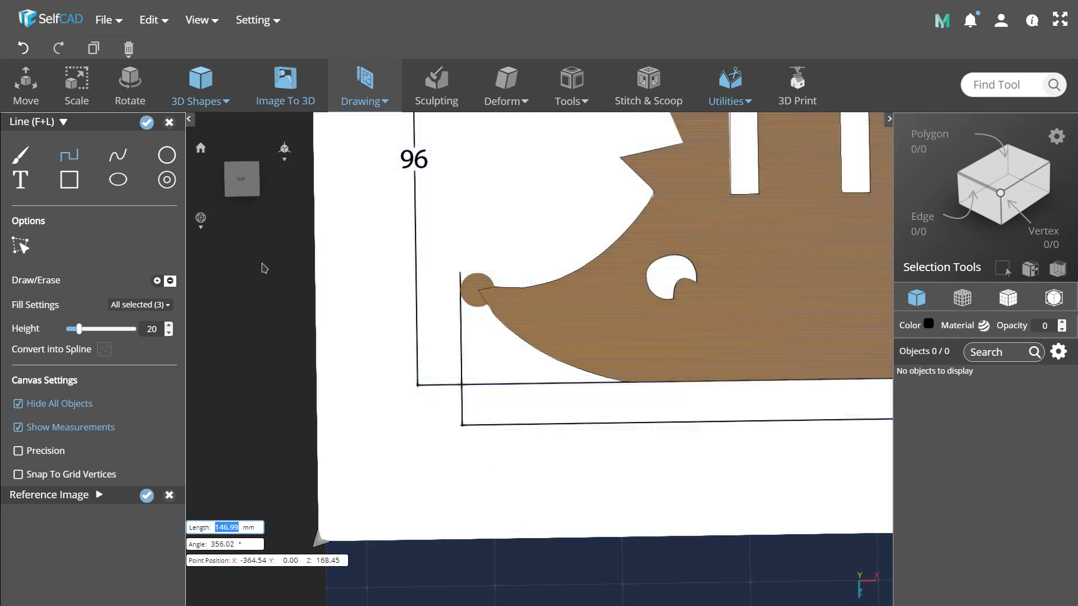
pyautogui.moveTo(263, 267); pyautogui.dragTo(204, 553, button='right')
pyautogui.scroll(5, 589, 403)
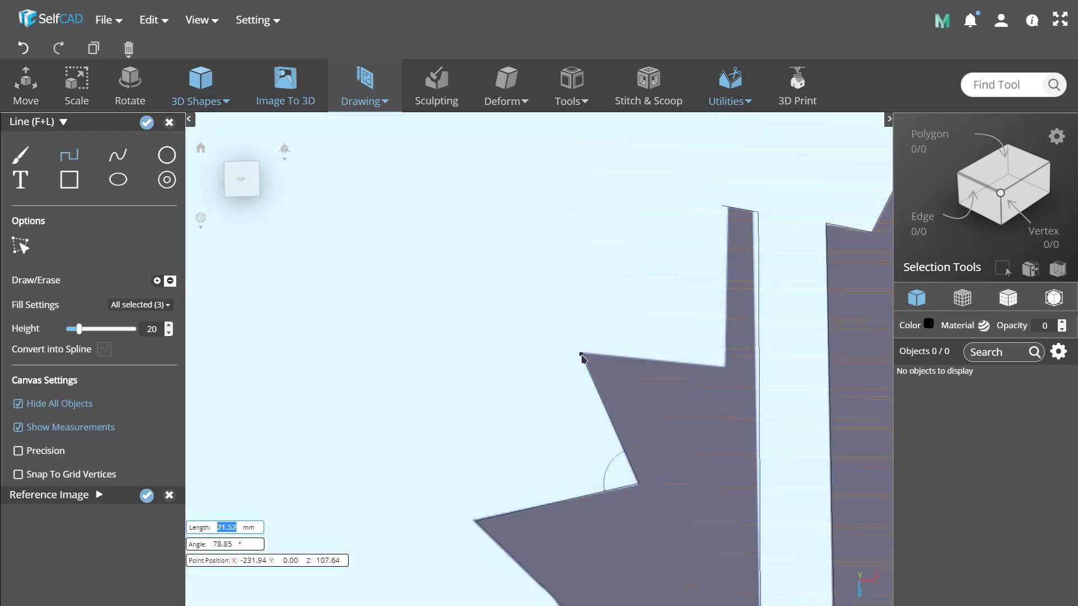
pyautogui.click(582, 355)
pyautogui.click(724, 368)
pyautogui.click(722, 206)
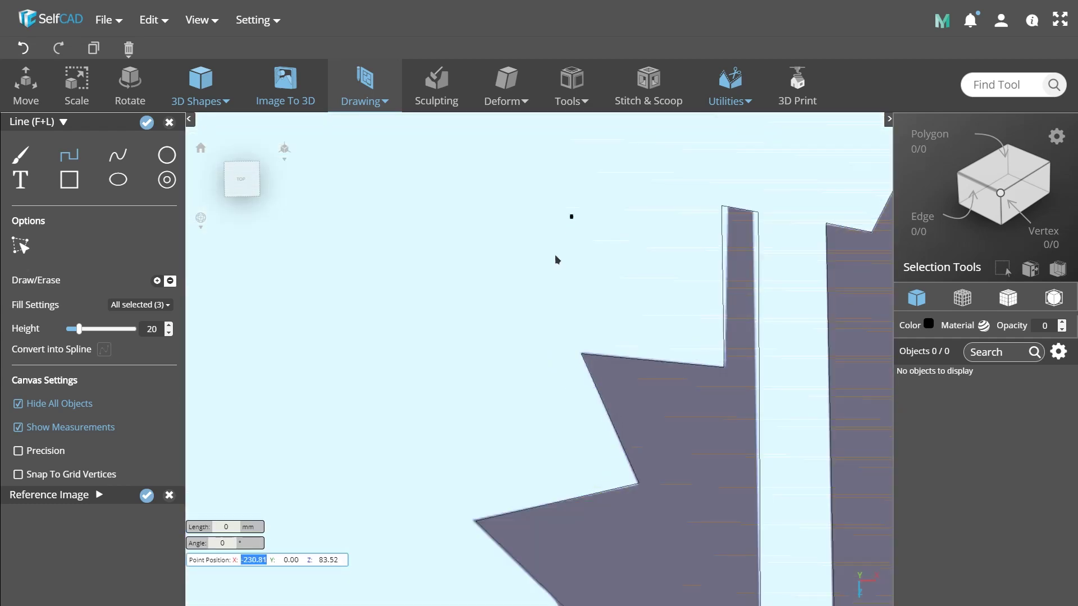
# Draw a circle of about 7.3 mm radius over the hedgehog's nose and finalize the sketch as a solid 20 mm high.
pyautogui.scroll(-5, 561, 292)
pyautogui.scroll(5, 517, 368)
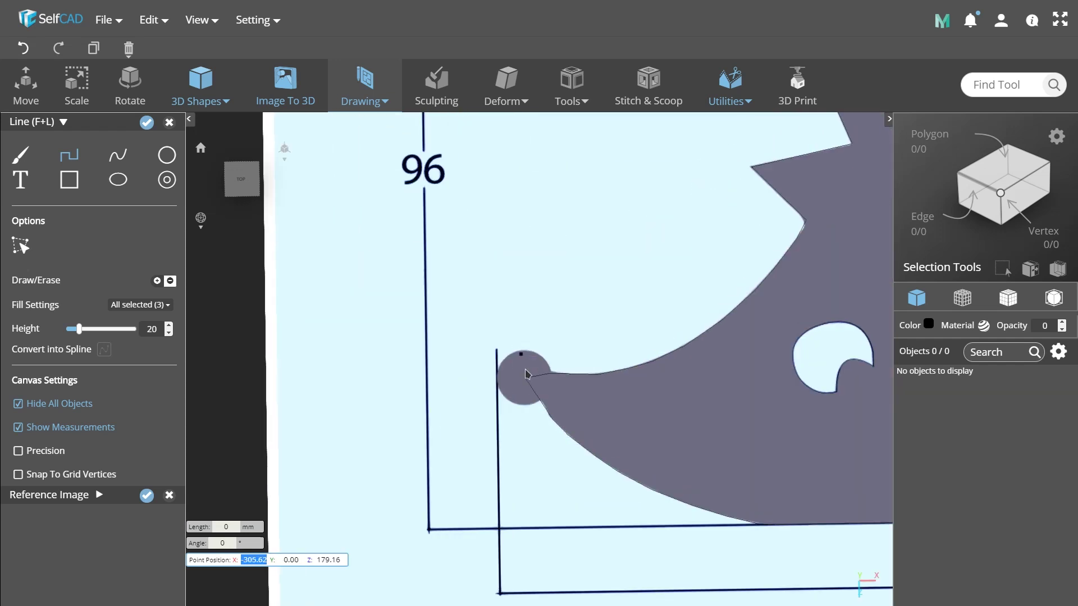
pyautogui.click(167, 155)
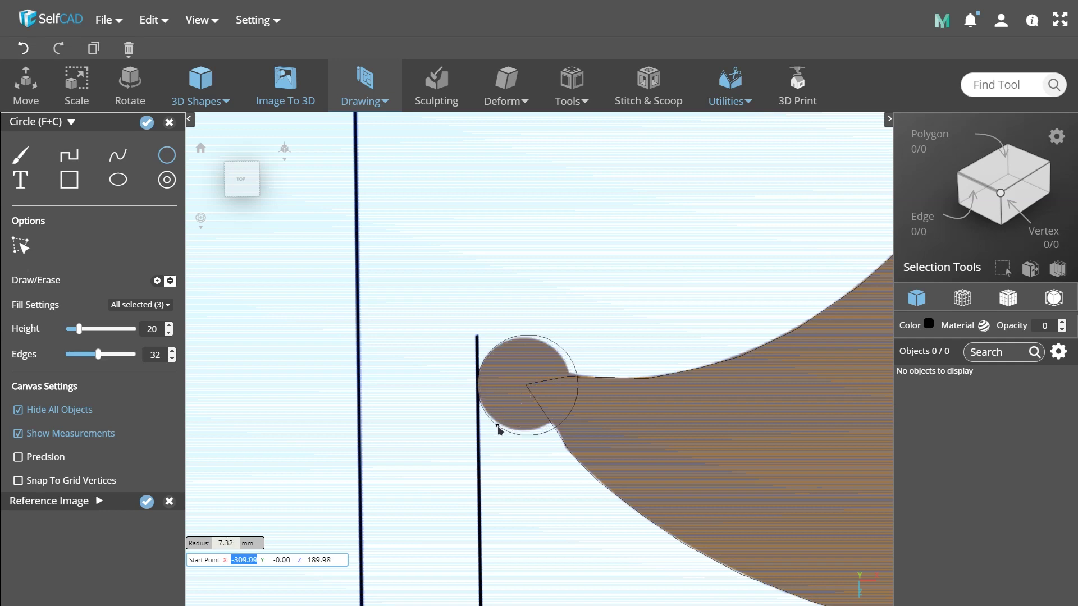
pyautogui.scroll(-5, 496, 430)
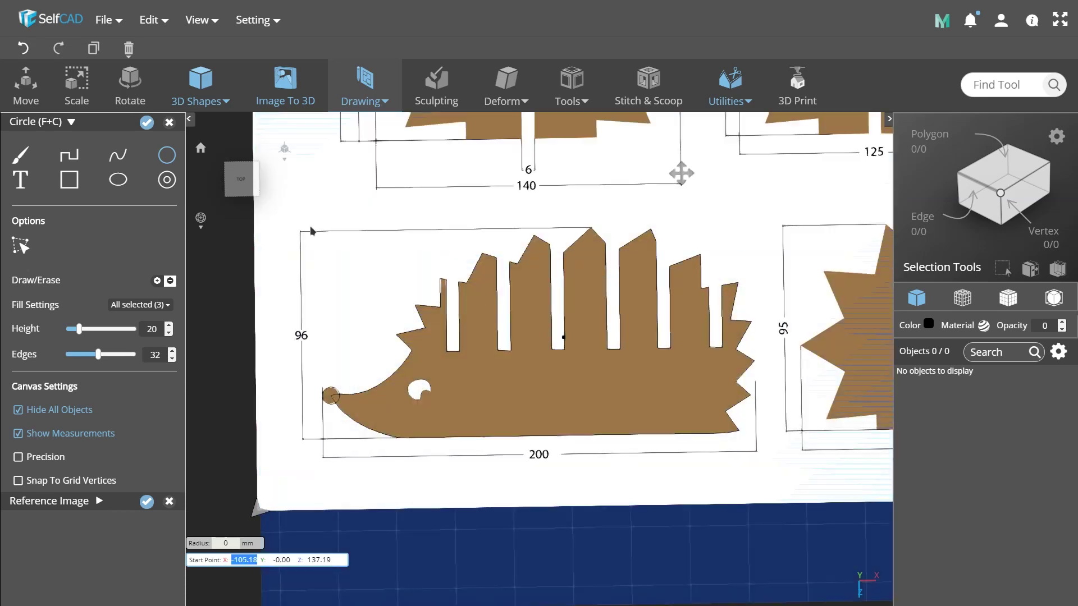
pyautogui.click(147, 122)
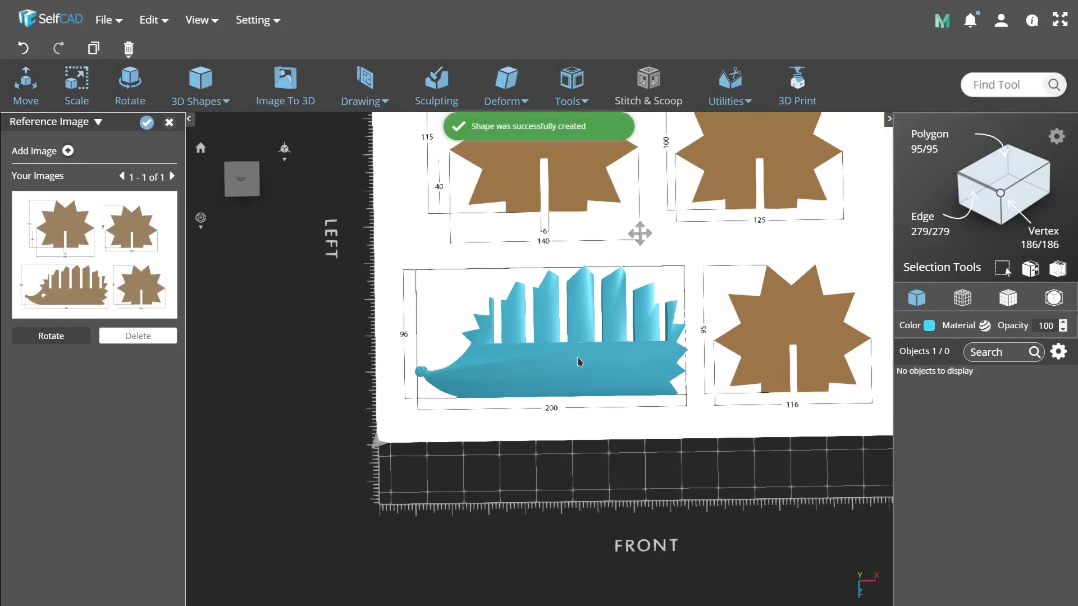
# Move the finished hedgehog body along X, clear of the eye in the side-view reference.
pyautogui.scroll(10, 488, 308)
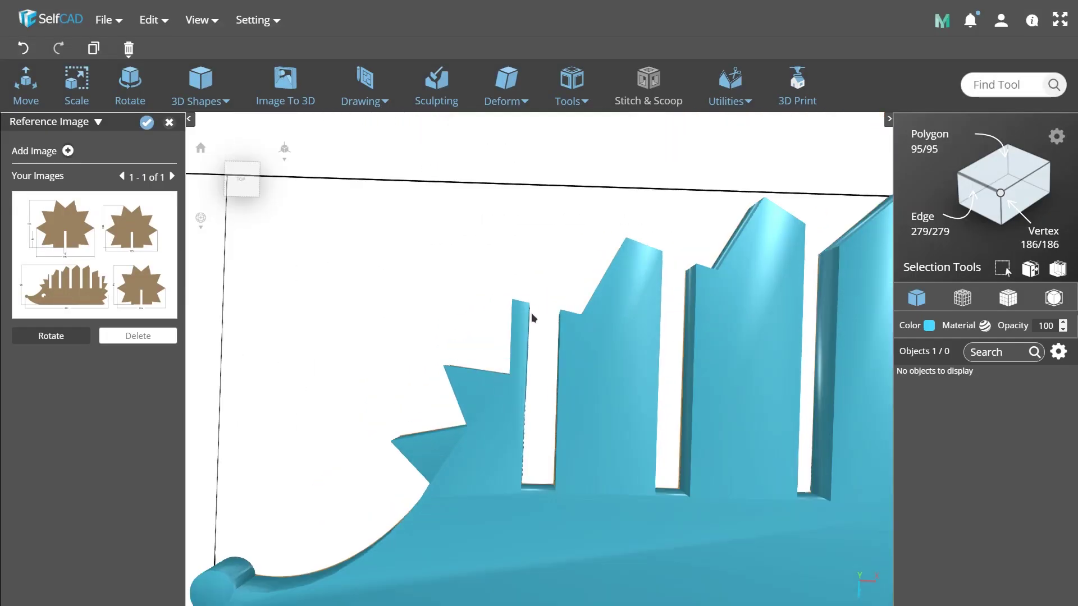
pyautogui.scroll(-8, 541, 327)
pyautogui.moveTo(541, 328); pyautogui.dragTo(650, 339, button='right')
pyautogui.scroll(-3, 818, 373)
pyautogui.moveTo(818, 373); pyautogui.dragTo(618, 363, button='middle')
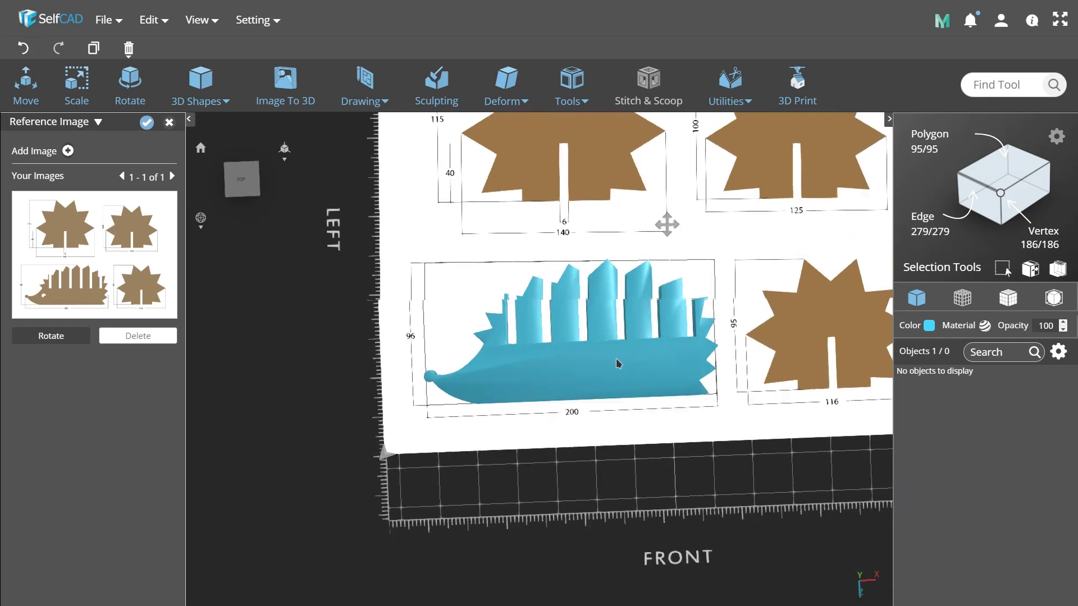
pyautogui.moveTo(618, 363); pyautogui.dragTo(515, 408, button='right')
pyautogui.click(241, 176)
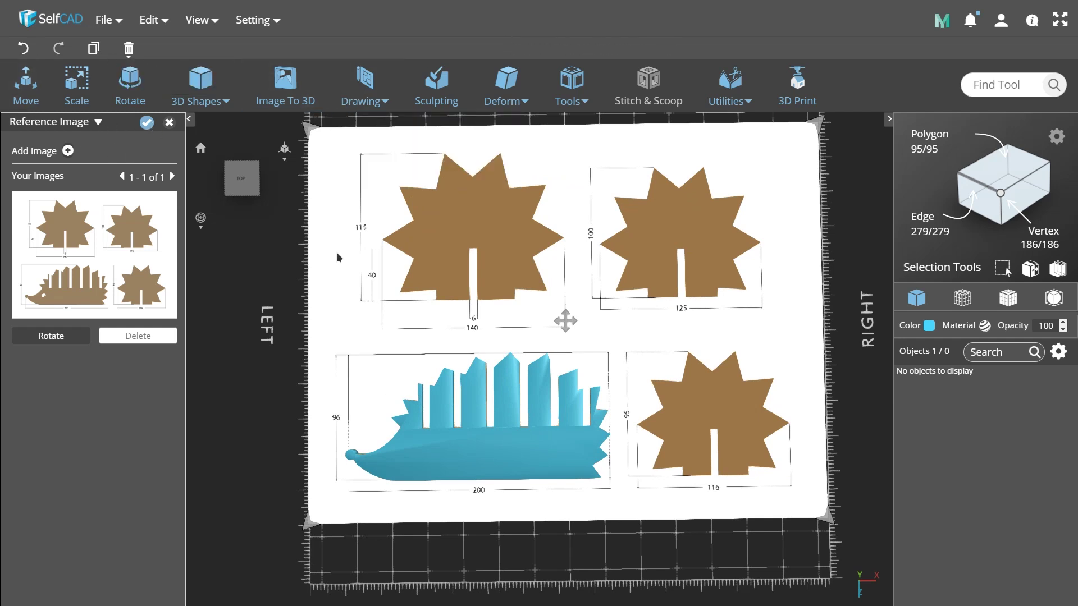
pyautogui.press('m')
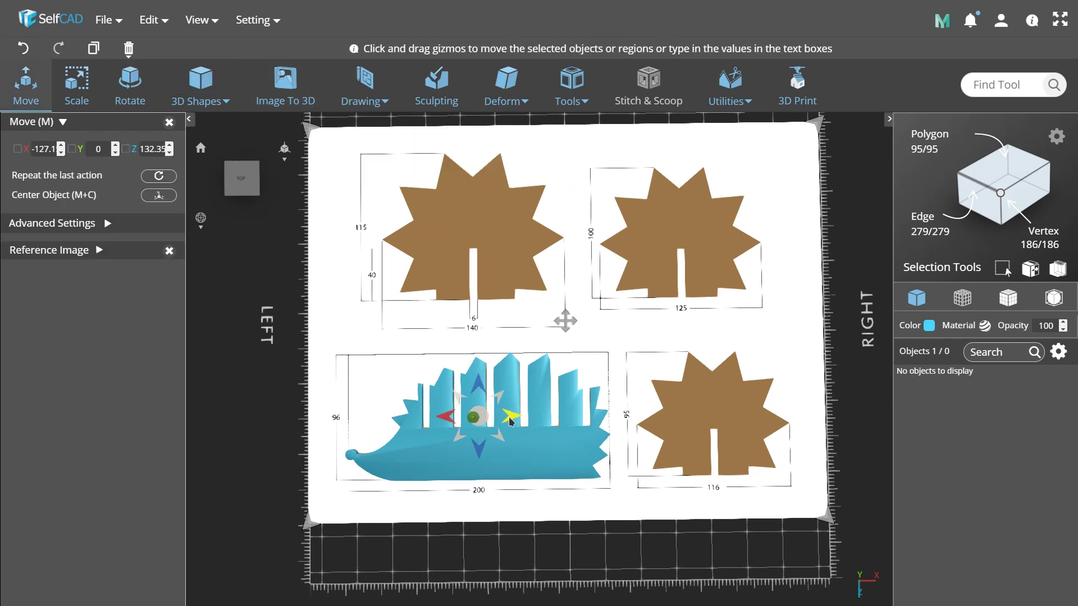
pyautogui.moveTo(510, 421); pyautogui.dragTo(730, 422)
pyautogui.scroll(5, 359, 460)
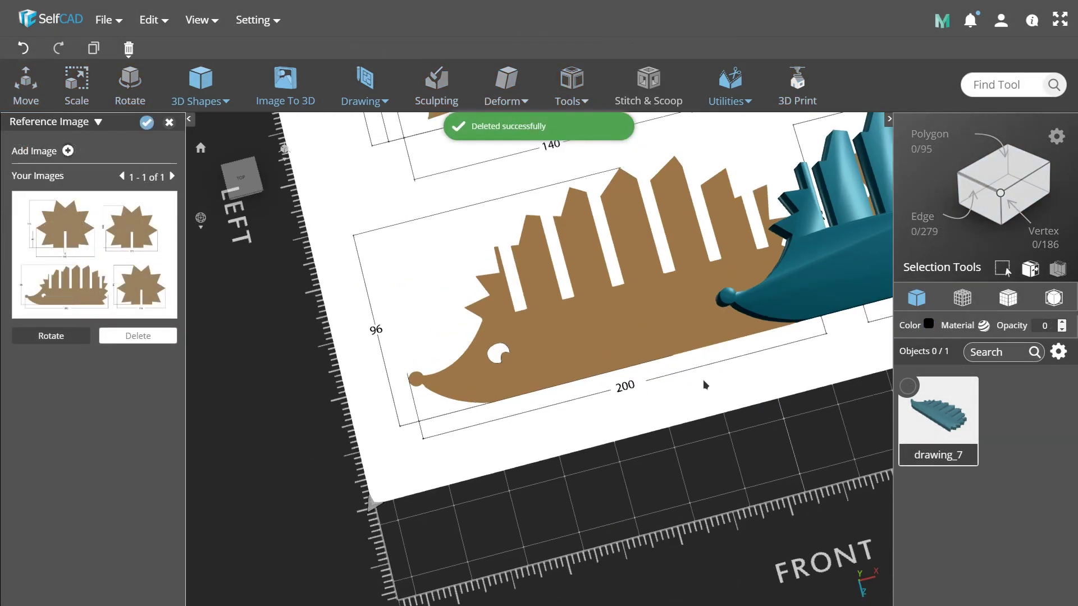
# Create a cylinder with a radius of 50 and a height of 100, raising its segment count to make it rounder.
pyautogui.moveTo(702, 334); pyautogui.dragTo(671, 335, button='right')
pyautogui.moveTo(201, 93)
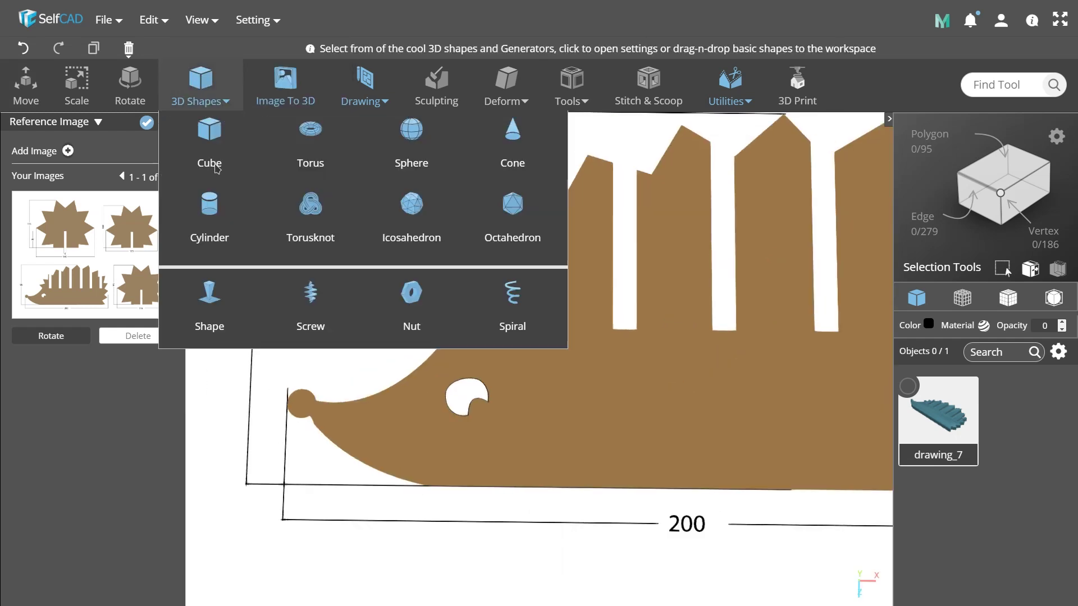
pyautogui.click(210, 222)
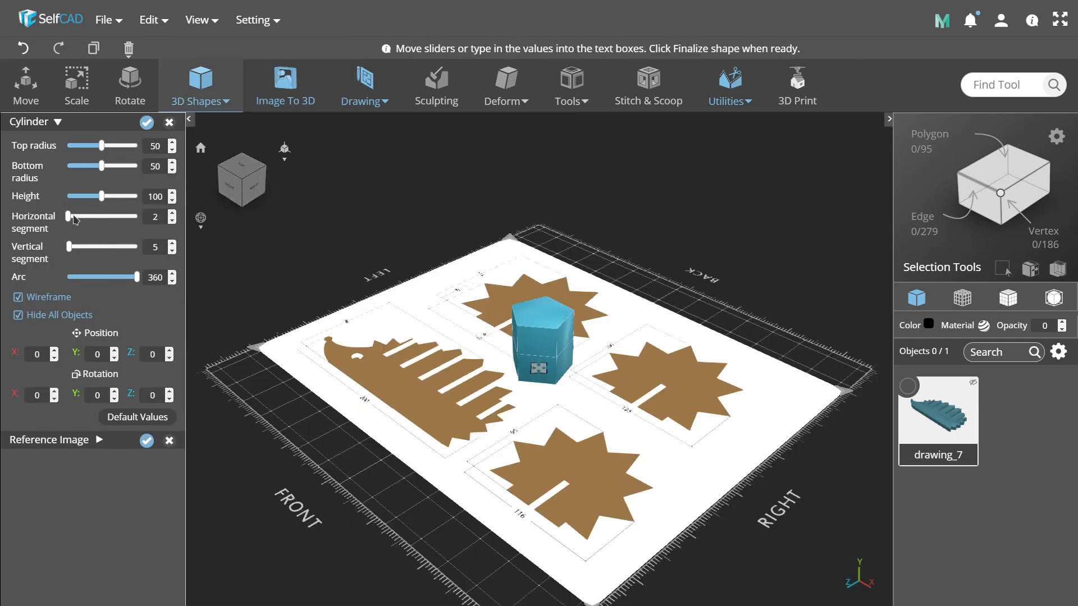
pyautogui.moveTo(70, 219); pyautogui.dragTo(88, 243)
pyautogui.click(147, 122)
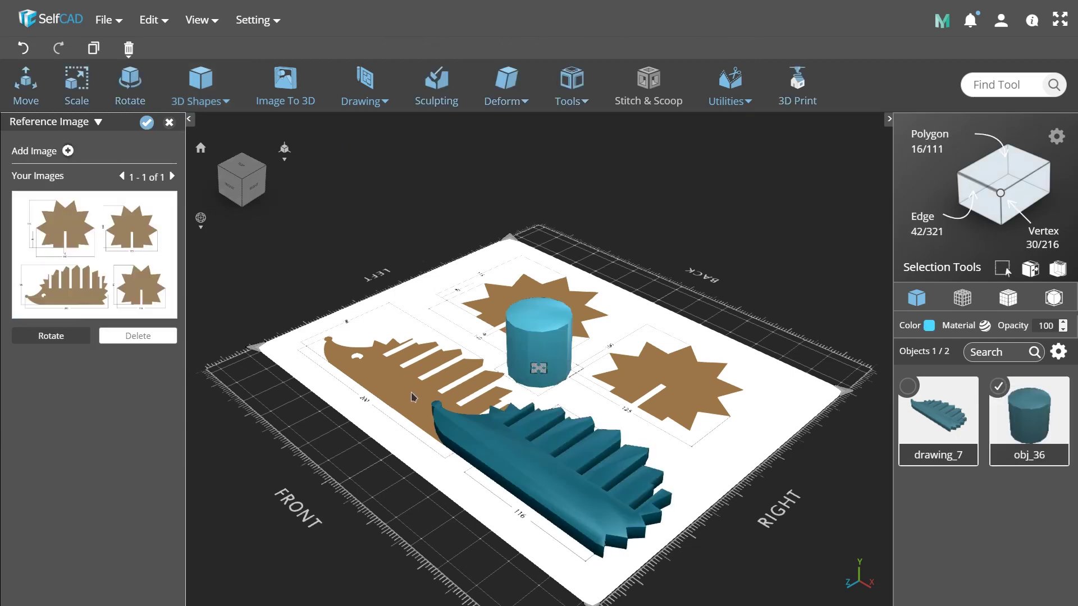
# Move the cylinder from the workspace centre to beside the head of the side-view reference hedgehog.
pyautogui.scroll(3, 404, 400)
pyautogui.moveTo(331, 396); pyautogui.dragTo(539, 416, button='right')
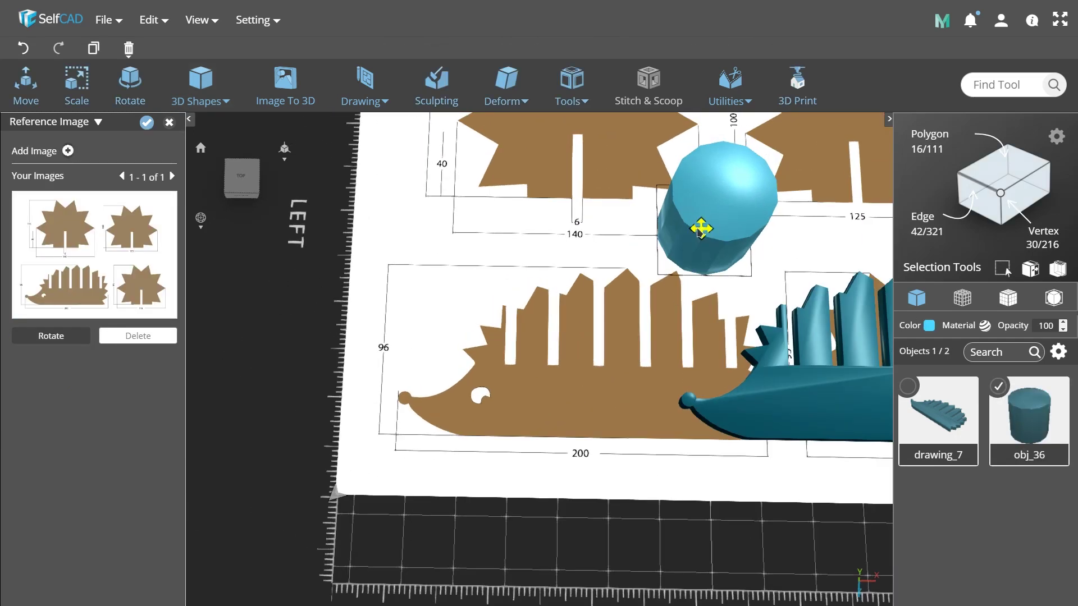
pyautogui.moveTo(701, 228)
pyautogui.mouseDown()
pyautogui.moveTo(673, 246)
pyautogui.moveTo(703, 236)
pyautogui.mouseUp()
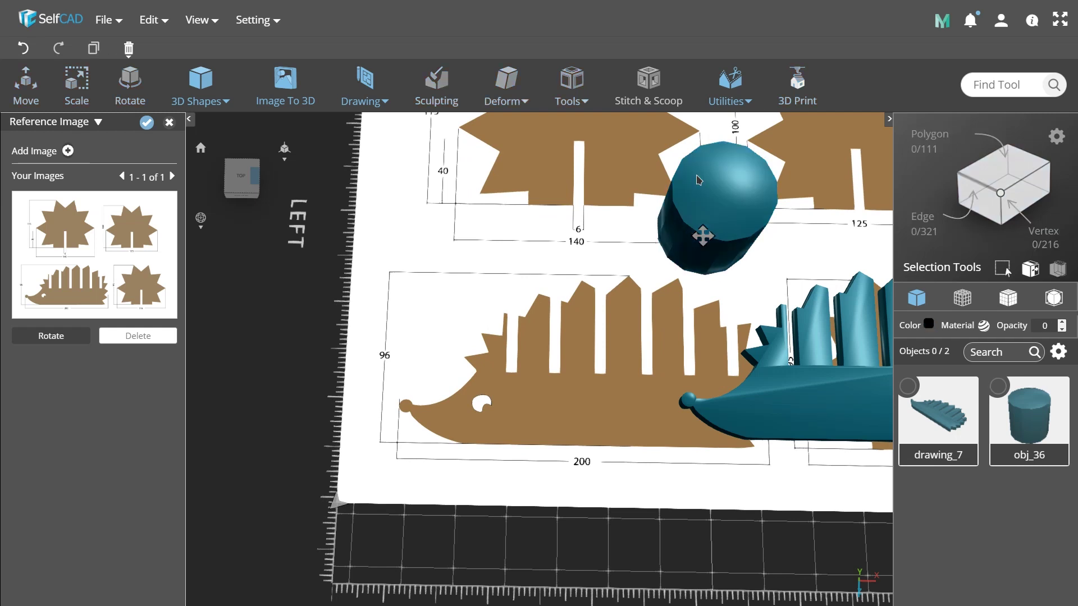
pyautogui.press('m')
pyautogui.moveTo(673, 231); pyautogui.dragTo(448, 447)
pyautogui.scroll(3, 401, 359)
# Scale the cylinder down to roughly the size of the reference eye.
pyautogui.click(85, 106)
pyautogui.scroll(5, 566, 468)
pyautogui.moveTo(567, 469); pyautogui.dragTo(579, 447, button='right')
# Place the cylinder over the reference eye at X -228, Y 0, Z 187.
pyautogui.click(22, 83)
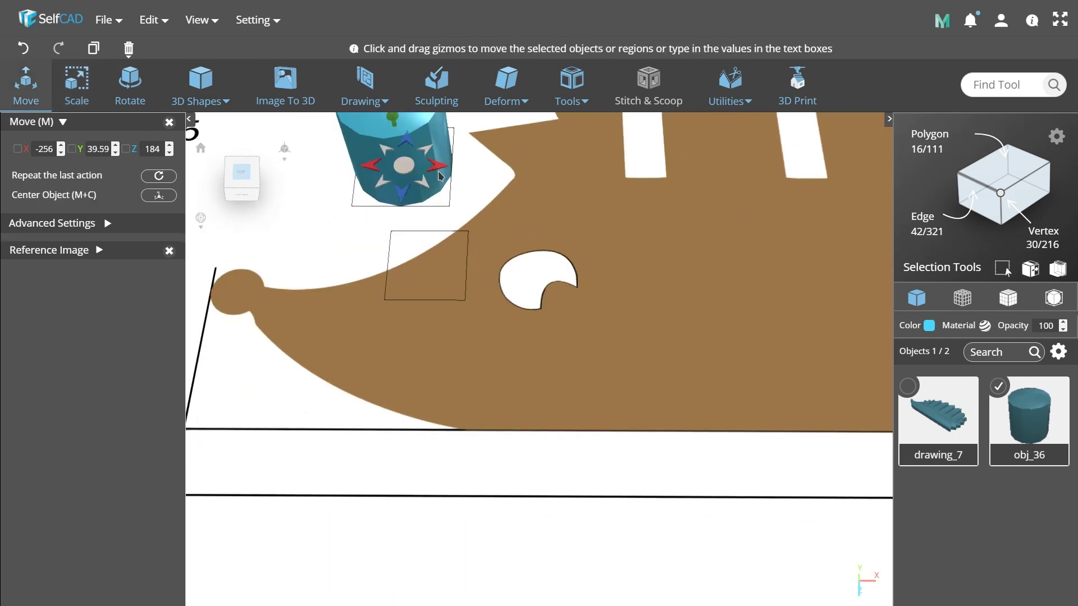
pyautogui.moveTo(403, 165); pyautogui.dragTo(540, 165)
pyautogui.moveTo(543, 124); pyautogui.dragTo(570, 281)
pyautogui.scroll(-5, 579, 281)
pyautogui.moveTo(600, 275); pyautogui.dragTo(567, 216, button='right')
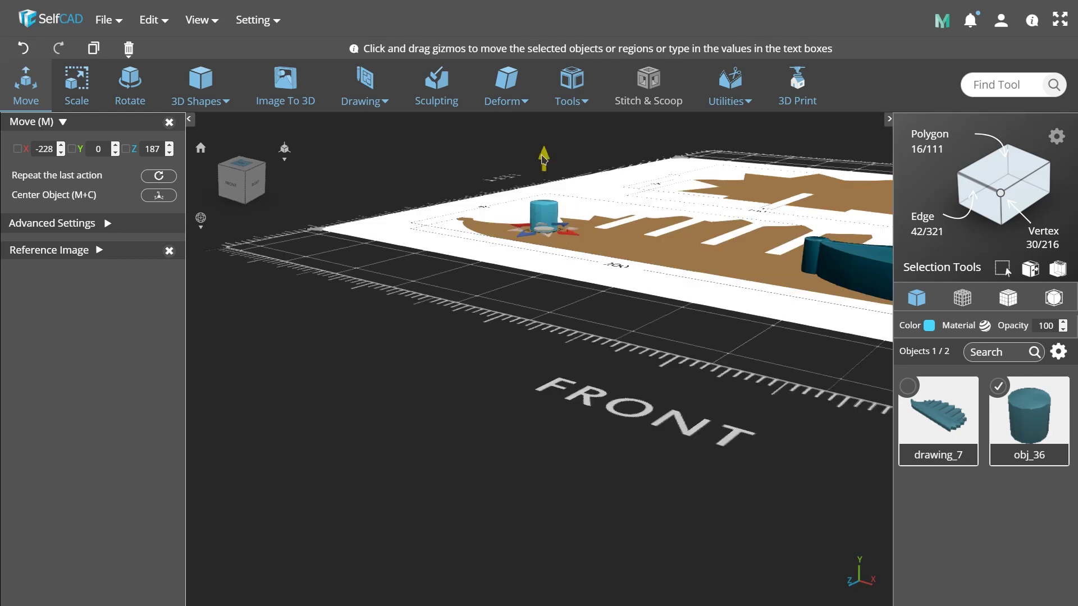
pyautogui.moveTo(542, 157); pyautogui.dragTo(545, 170)
# Move the cylinder along X to 37, onto the head of the 3D hedgehog body.
pyautogui.moveTo(583, 193); pyautogui.dragTo(612, 382, button='right')
pyautogui.moveTo(612, 382); pyautogui.dragTo(447, 310, button='middle')
pyautogui.moveTo(305, 360); pyautogui.dragTo(679, 346)
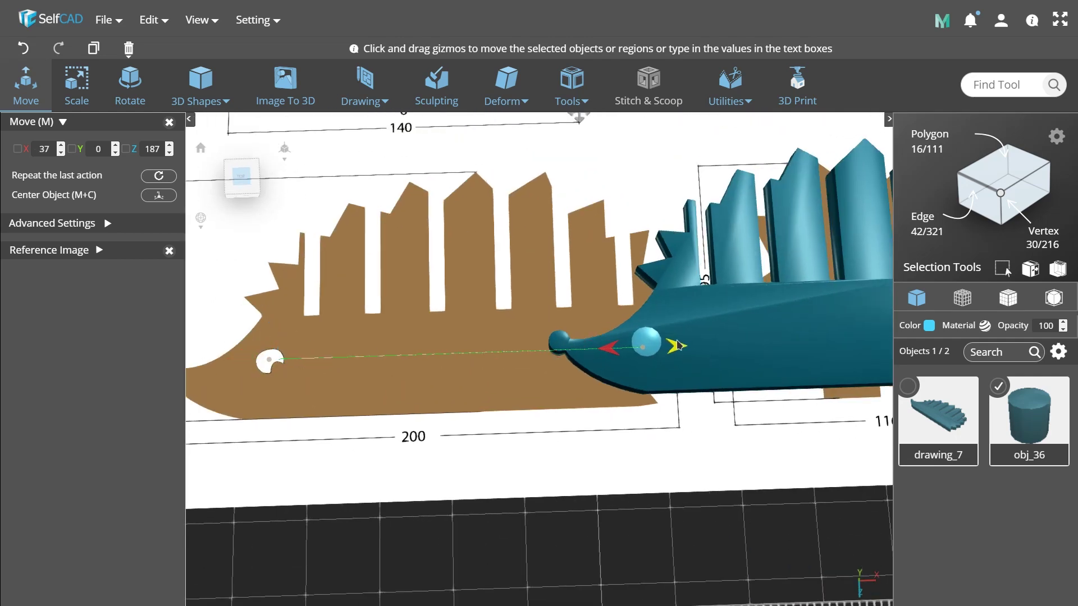
# Shift the hedgehog body to X 135.85 and Z 140.35 so the cylinder sits at its eye.
pyautogui.click(645, 409)
pyautogui.click(741, 356)
pyautogui.click(47, 97)
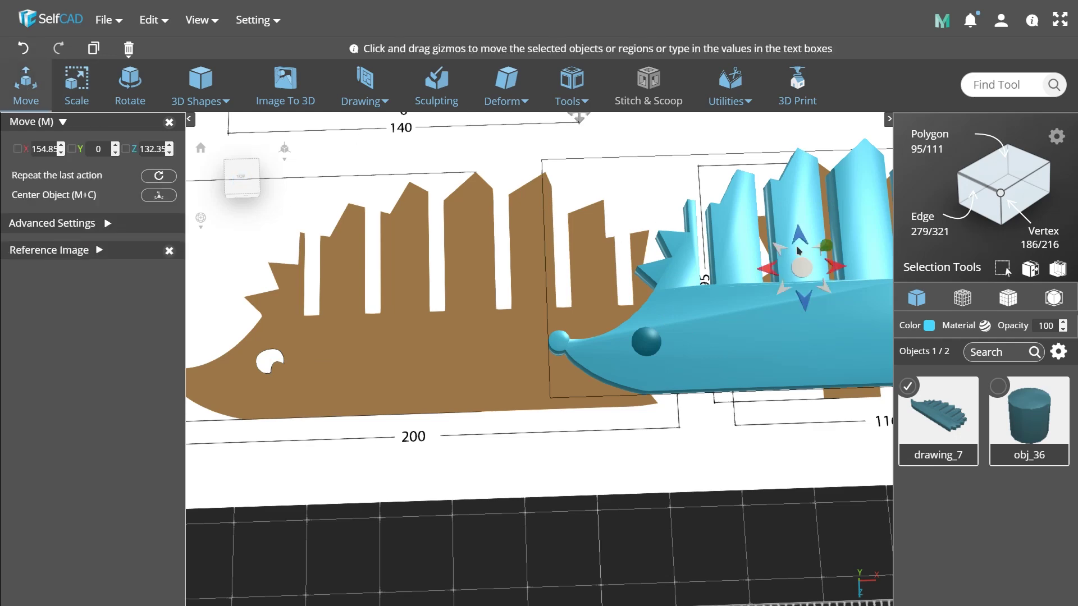
pyautogui.moveTo(800, 240); pyautogui.dragTo(801, 250)
pyautogui.moveTo(667, 442); pyautogui.dragTo(683, 429, button='right')
pyautogui.moveTo(683, 428); pyautogui.dragTo(601, 406, button='middle')
pyautogui.moveTo(521, 391); pyautogui.dragTo(662, 410, button='middle')
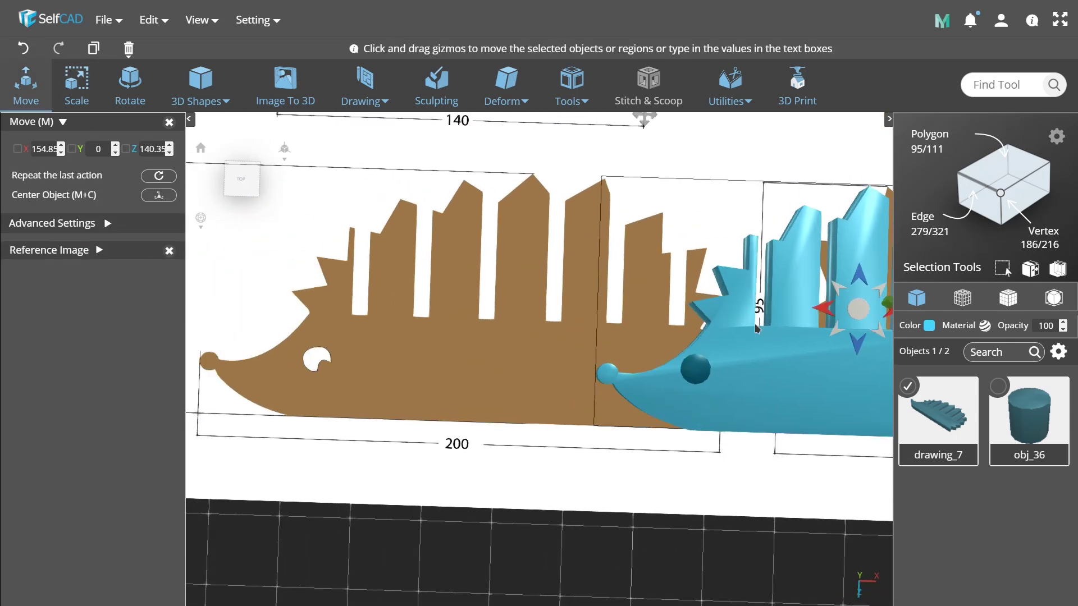
pyautogui.moveTo(825, 311); pyautogui.dragTo(792, 309)
# Make one copy of the eye cylinder in place with zero position offsets.
pyautogui.click(697, 373)
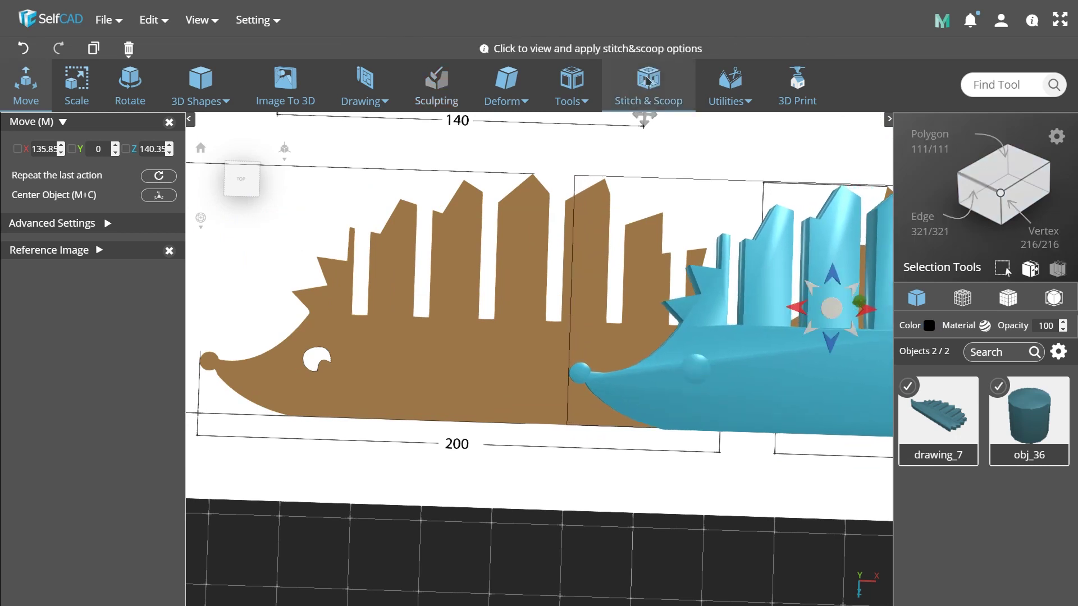
pyautogui.click(695, 373)
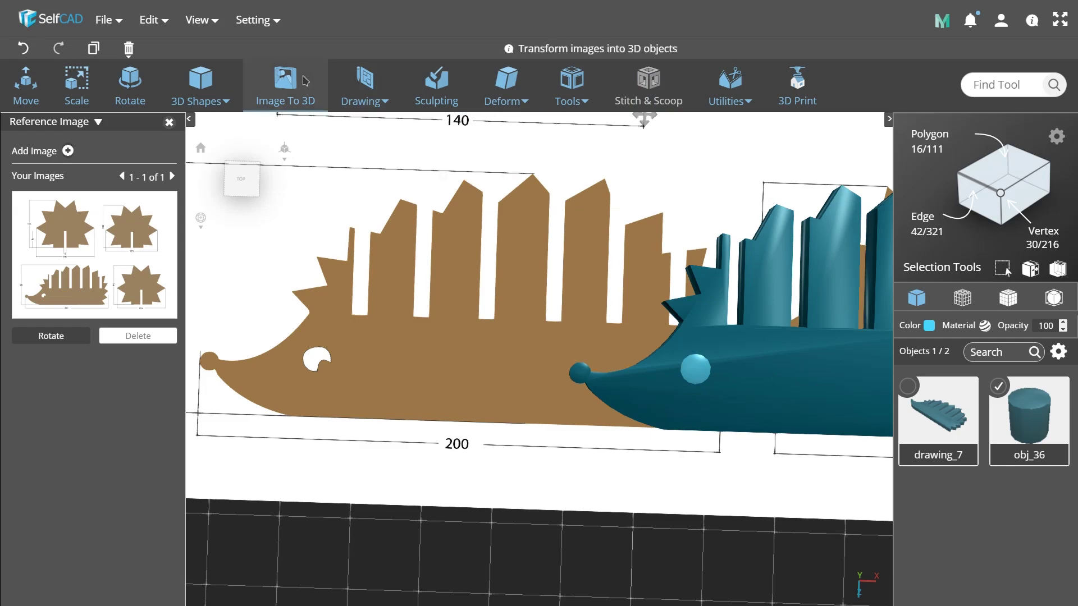
pyautogui.click(200, 84)
pyautogui.click(571, 87)
pyautogui.click(629, 396)
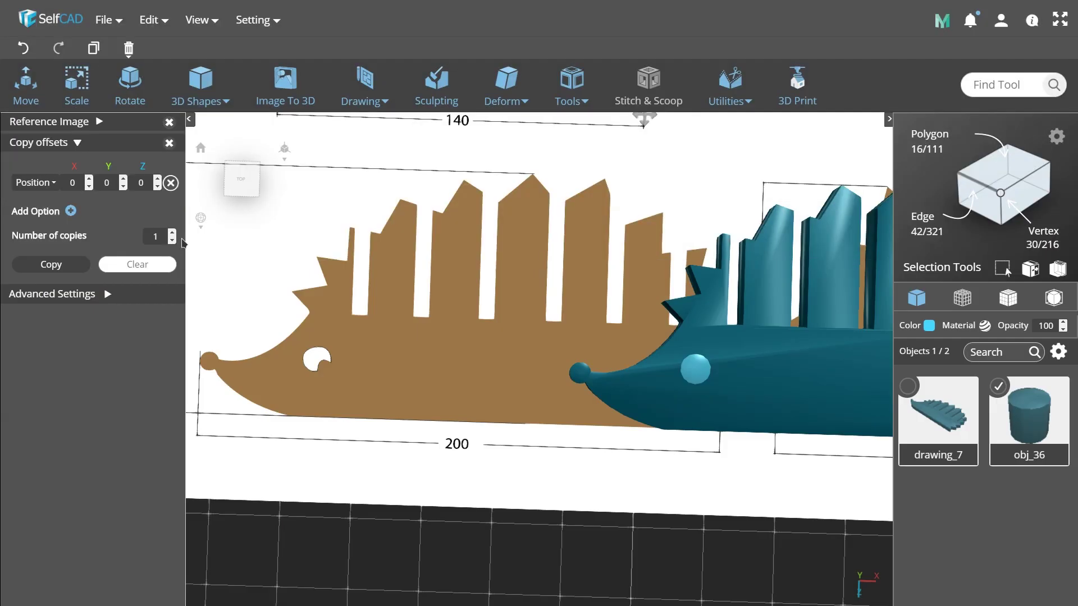
pyautogui.click(73, 272)
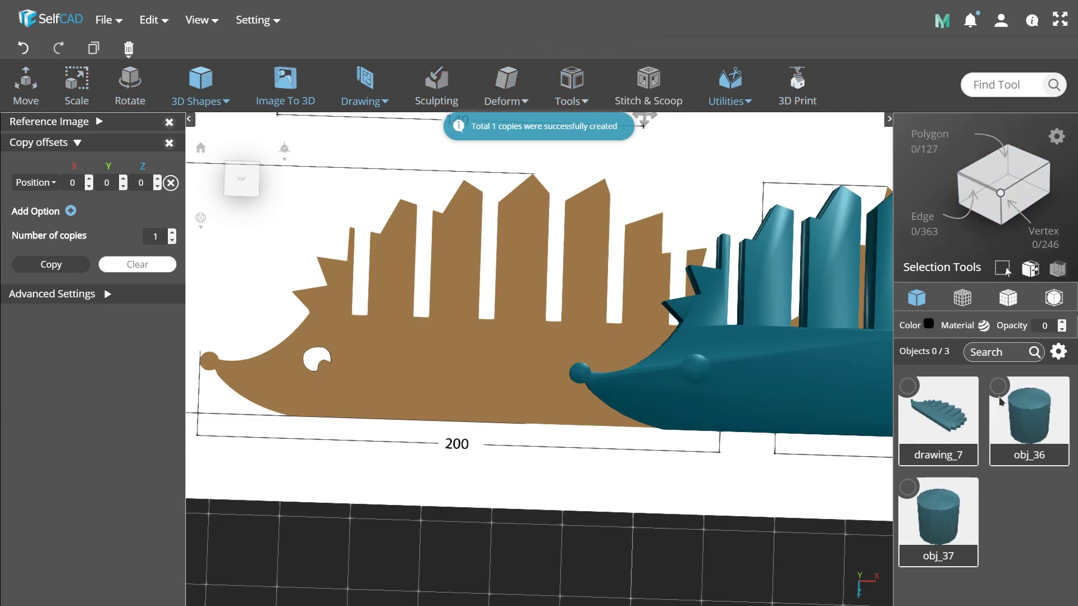
# Cut the eye hole by subtracting one cylinder, obj_36, from the hedgehog body with the Difference operation.
pyautogui.click(908, 386)
pyautogui.click(648, 84)
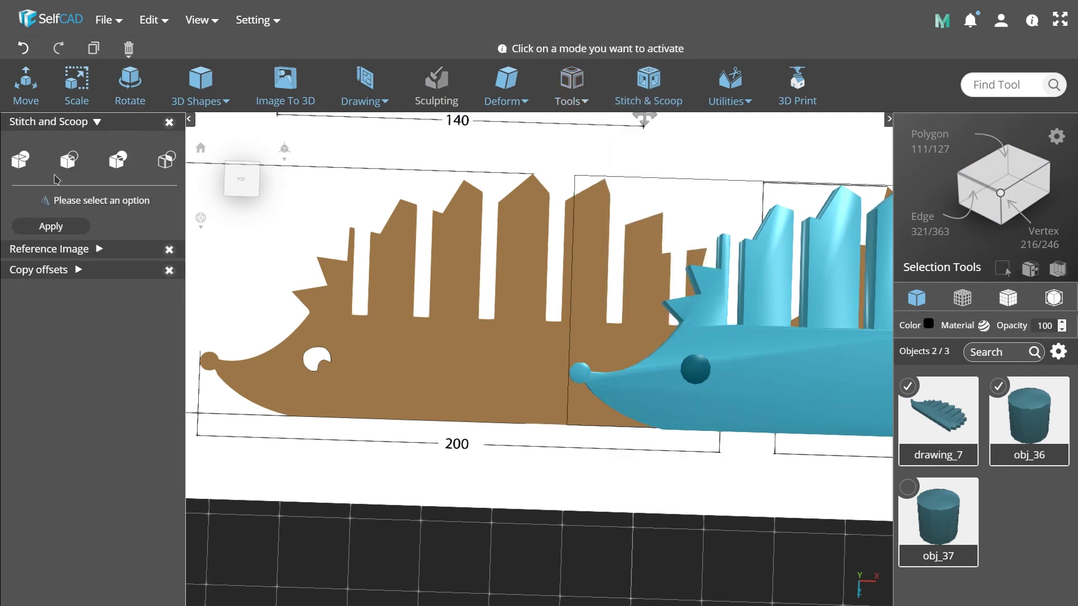
pyautogui.click(69, 160)
pyautogui.click(45, 218)
pyautogui.click(39, 234)
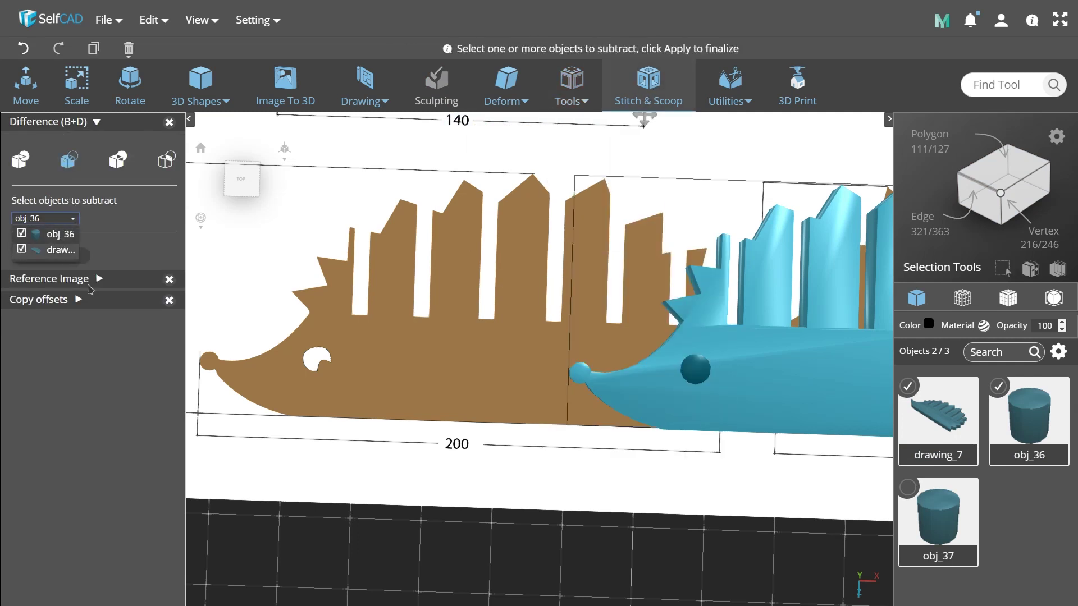
pyautogui.click(102, 382)
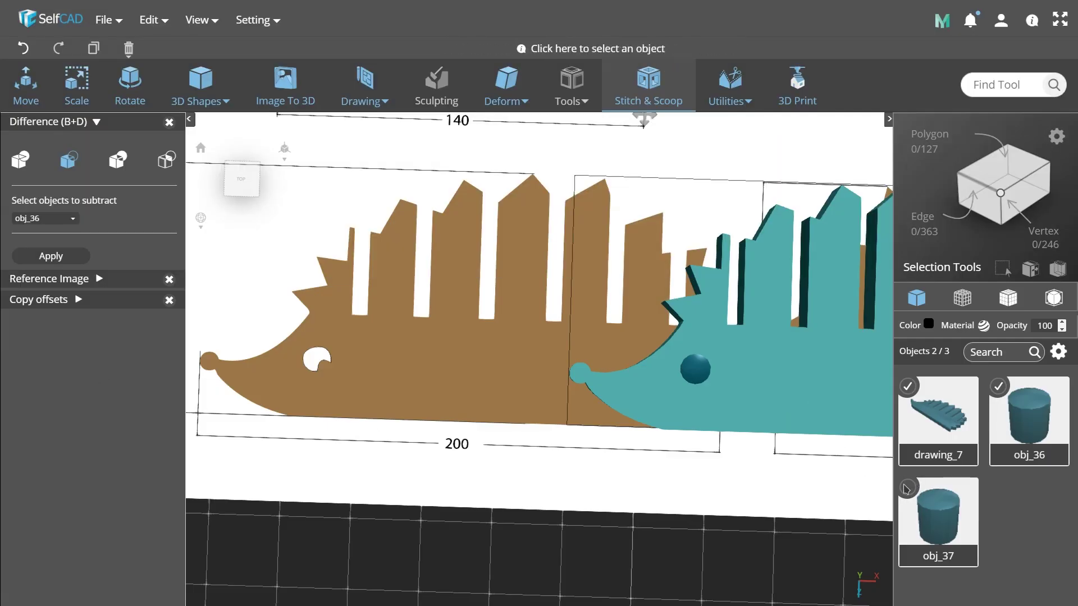
pyautogui.click(605, 368)
pyautogui.click(50, 256)
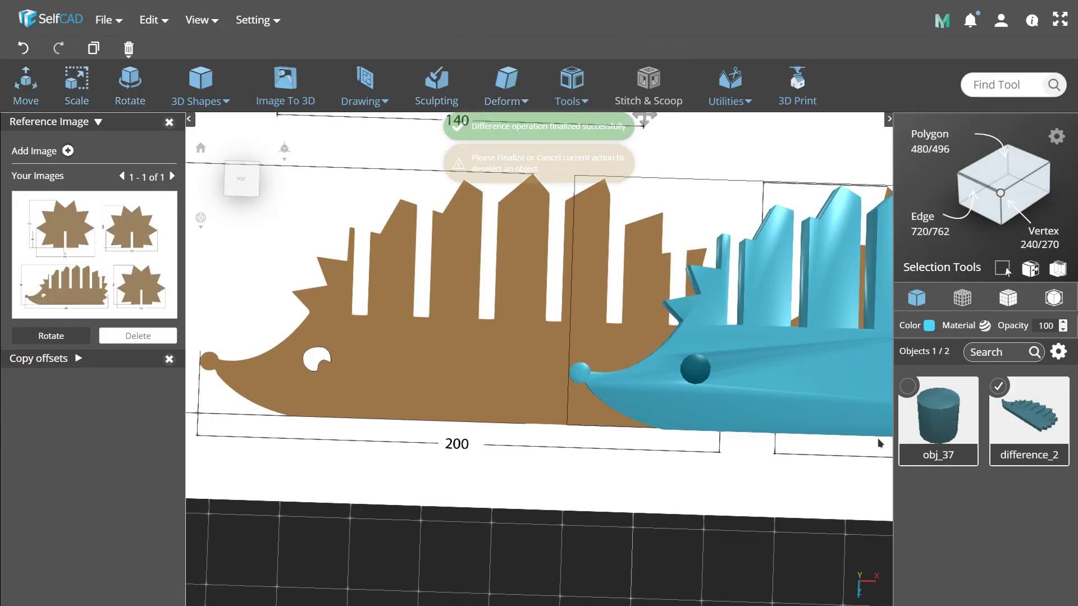
# Move the remaining cylinder to X 44, Z 194 so it partly overlaps the eye hole.
pyautogui.click(1000, 386)
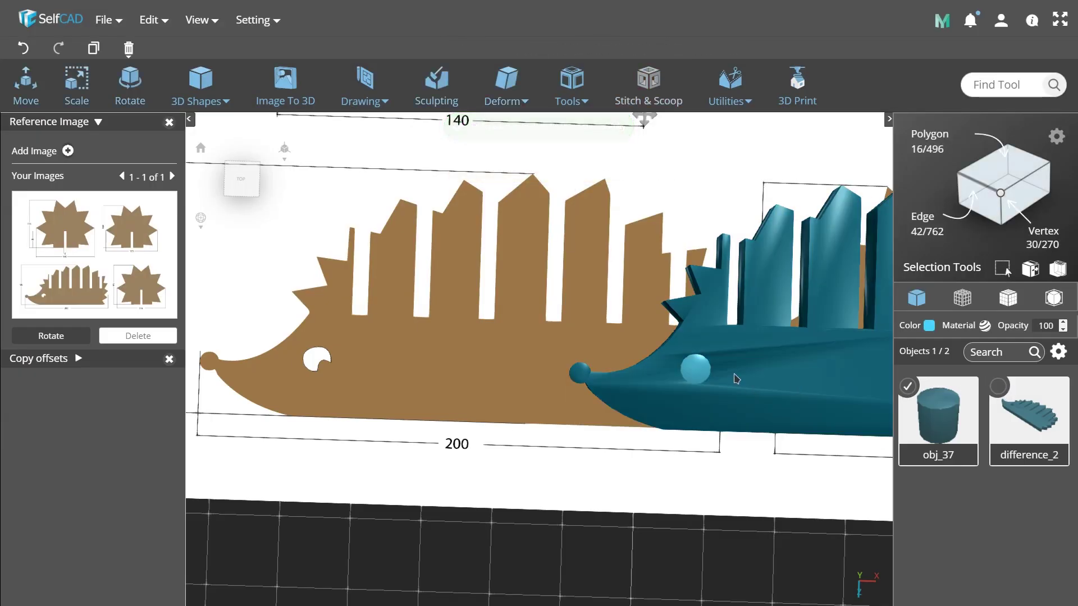
pyautogui.scroll(5, 734, 377)
pyautogui.click(6, 105)
pyautogui.moveTo(643, 386); pyautogui.dragTo(669, 414)
pyautogui.moveTo(665, 430); pyautogui.dragTo(604, 404, button='right')
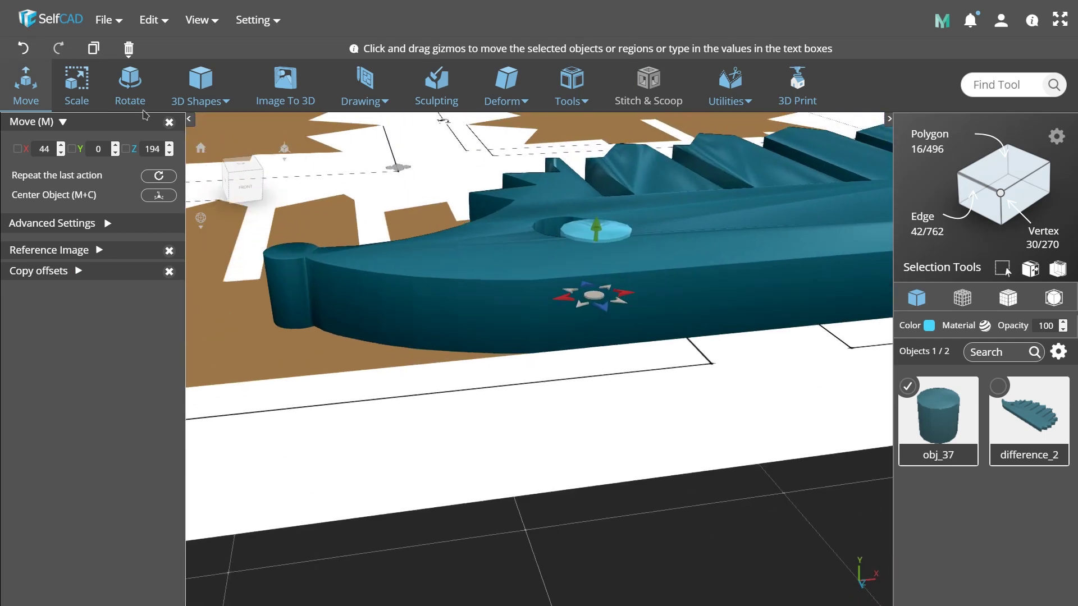
# Set the remaining cylinder's Y size to 20 in the Scale settings.
pyautogui.click(84, 94)
pyautogui.moveTo(597, 235); pyautogui.dragTo(598, 243)
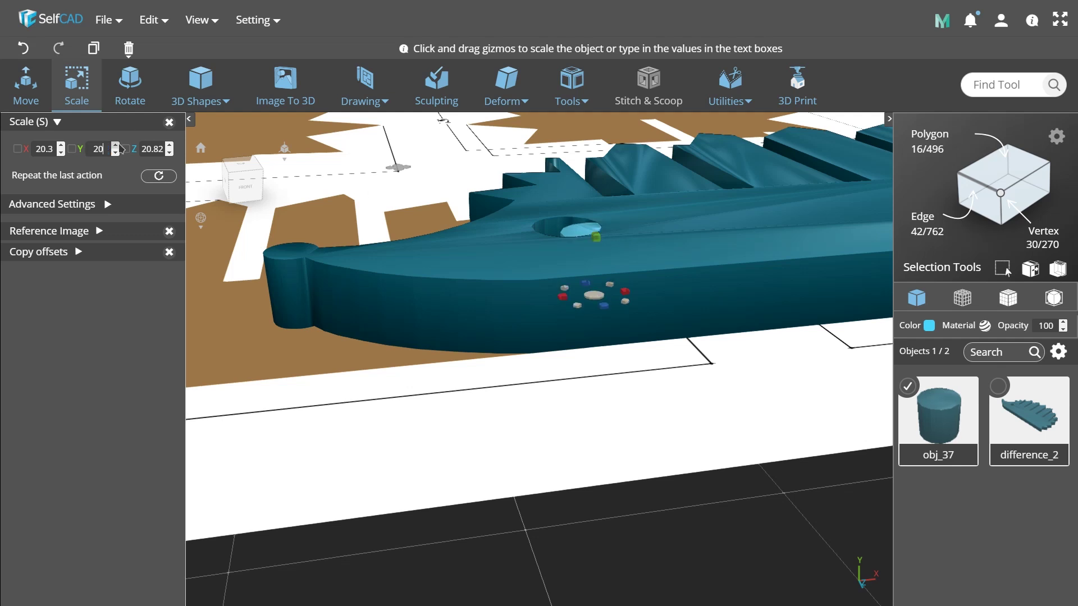
pyautogui.press('Return')
# Resize the remaining eye cylinder to X 10.87, Y 20 and Z 10.87.
pyautogui.moveTo(712, 274); pyautogui.dragTo(587, 418, button='right')
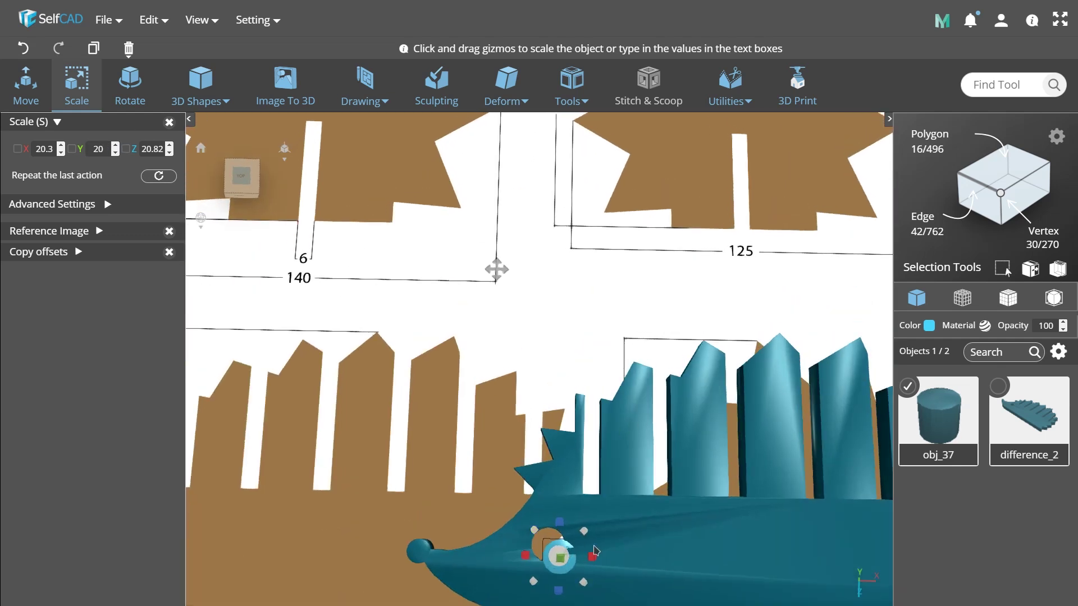
pyautogui.scroll(-5, 595, 550)
pyautogui.scroll(4, 574, 441)
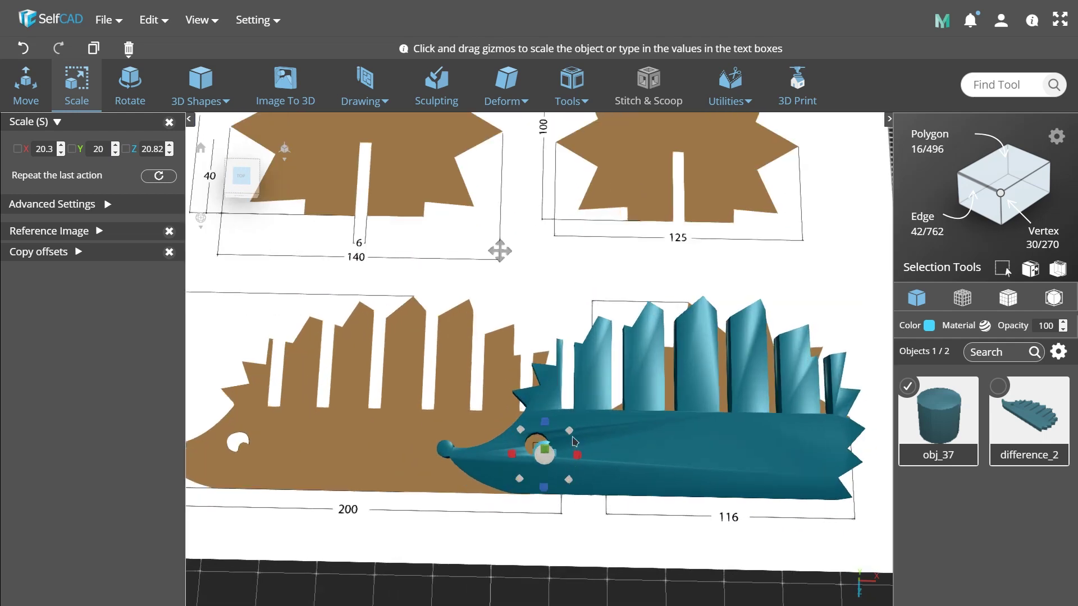
pyautogui.scroll(3, 572, 438)
pyautogui.moveTo(530, 462); pyautogui.dragTo(524, 419)
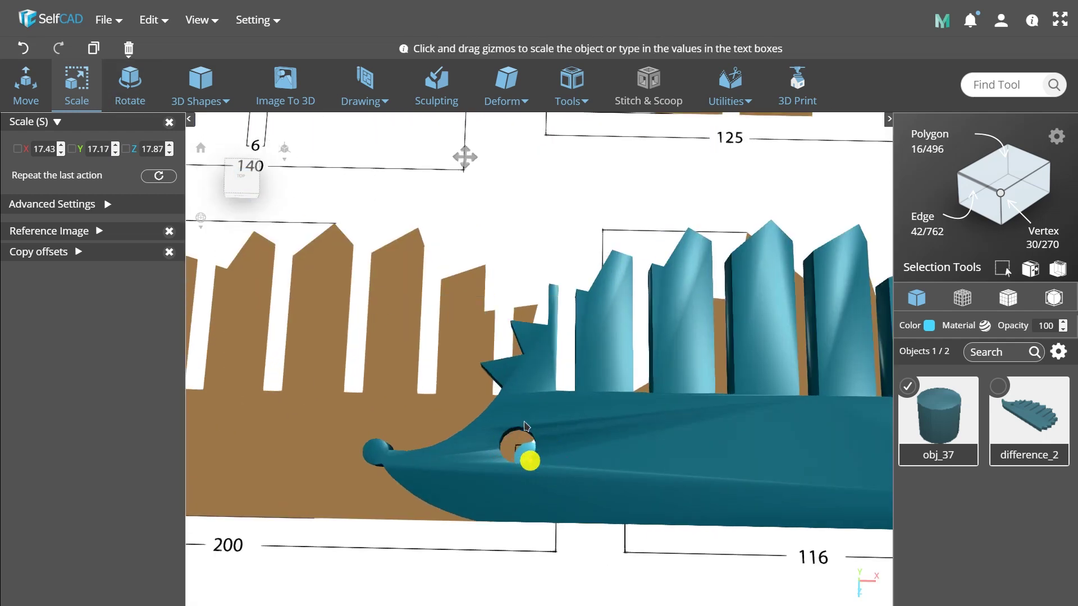
pyautogui.moveTo(525, 425); pyautogui.dragTo(715, 410, button='right')
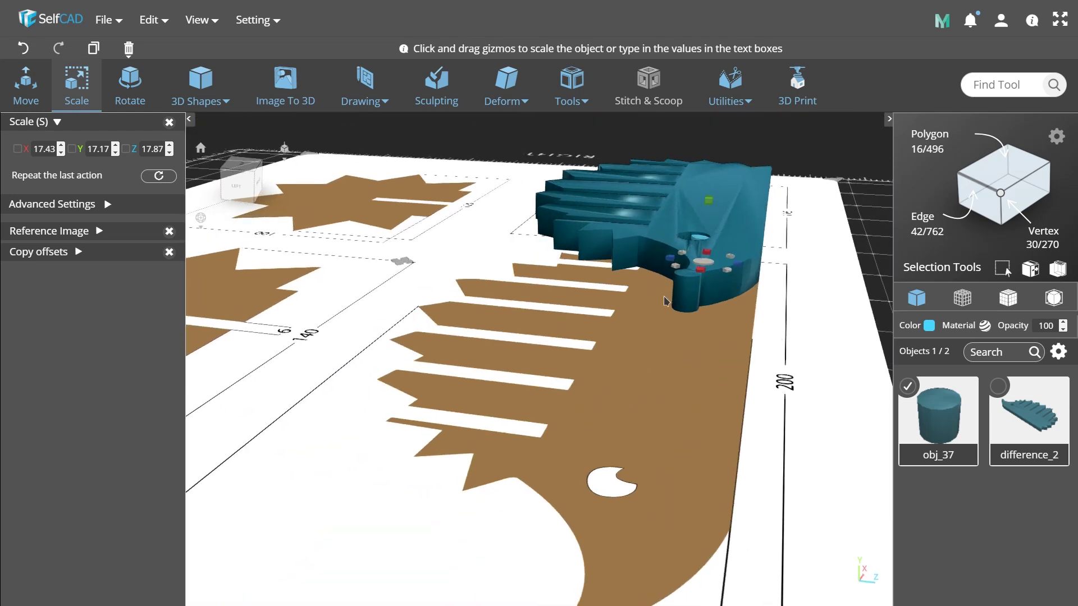
pyautogui.moveTo(765, 291); pyautogui.dragTo(713, 270, button='right')
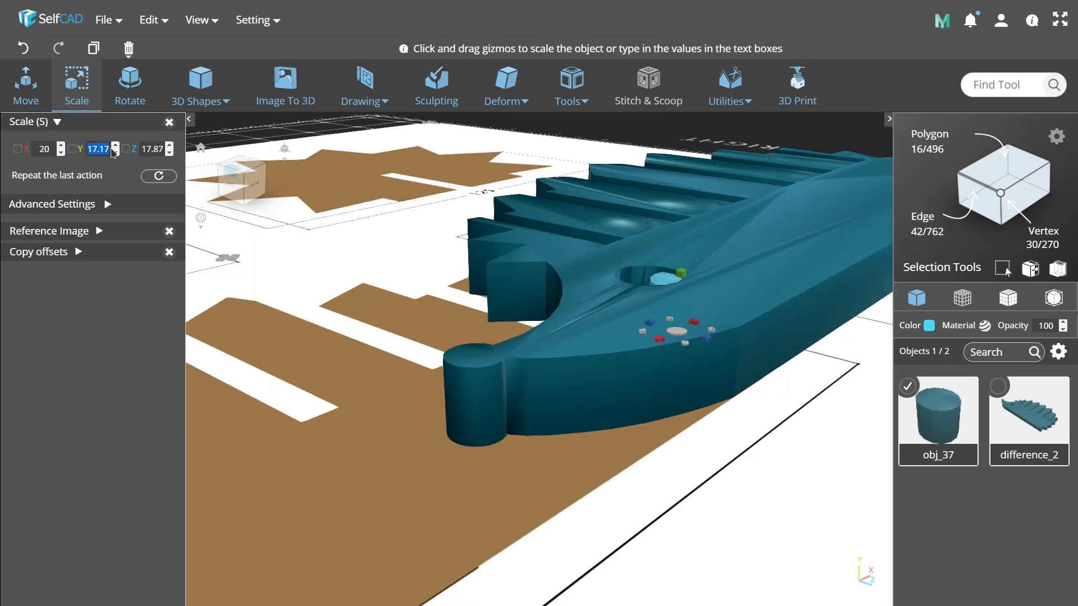
pyautogui.scroll(-4, 753, 385)
pyautogui.moveTo(753, 385); pyautogui.dragTo(599, 378, button='right')
pyautogui.moveTo(599, 377); pyautogui.dragTo(590, 336, button='middle')
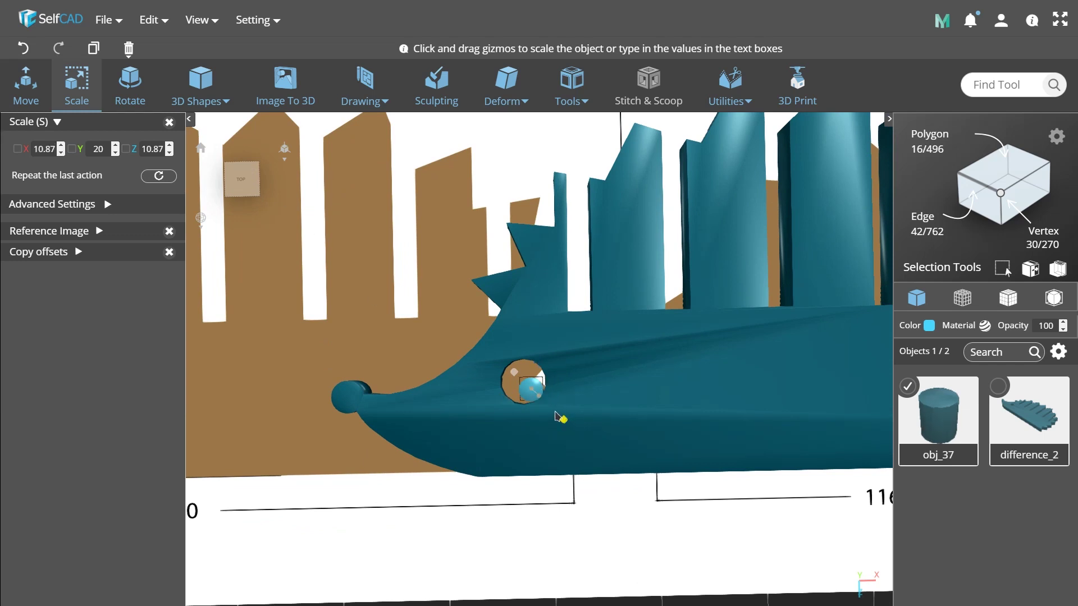
# Move the small cylinder to X 45.5, Z 195.5 on the eye hole's edge and combine it with the hedgehog body into one object.
pyautogui.press('m')
pyautogui.moveTo(551, 407); pyautogui.dragTo(560, 413)
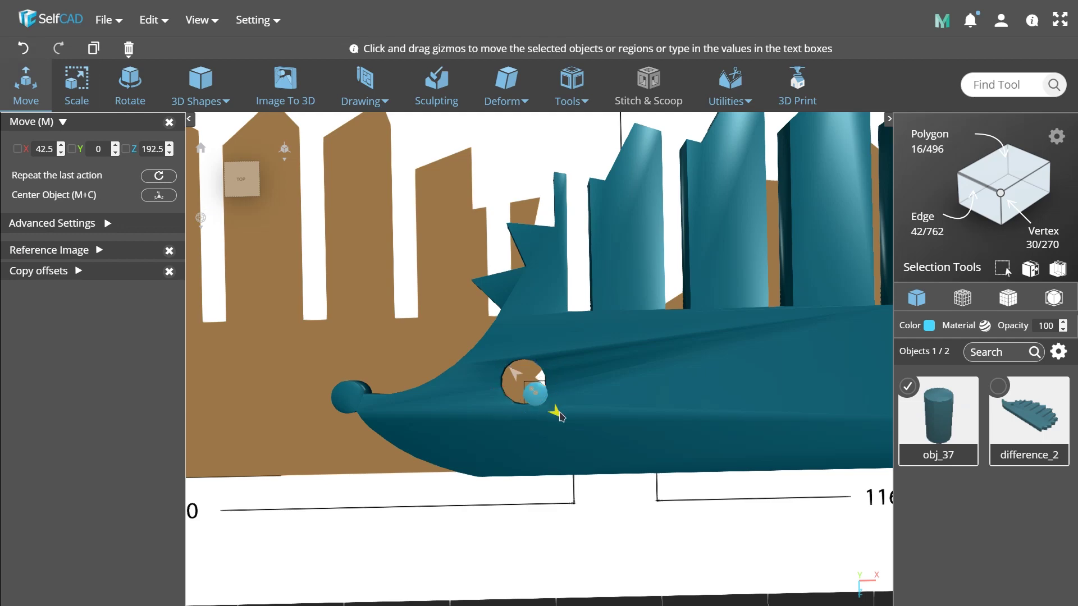
pyautogui.scroll(-6, 533, 399)
pyautogui.scroll(8, 517, 292)
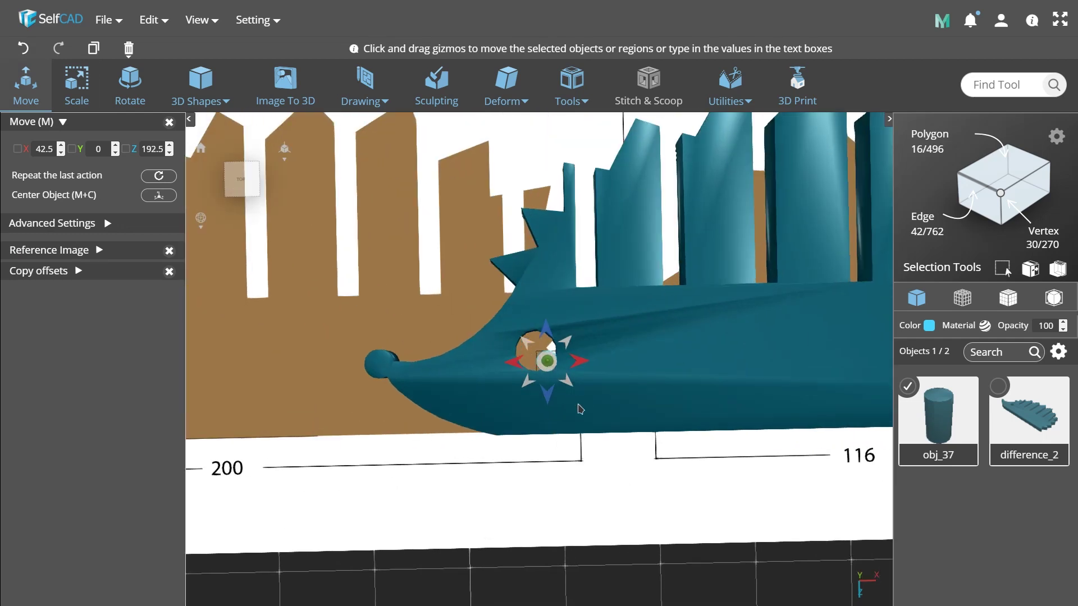
pyautogui.moveTo(503, 272); pyautogui.dragTo(631, 308, button='right')
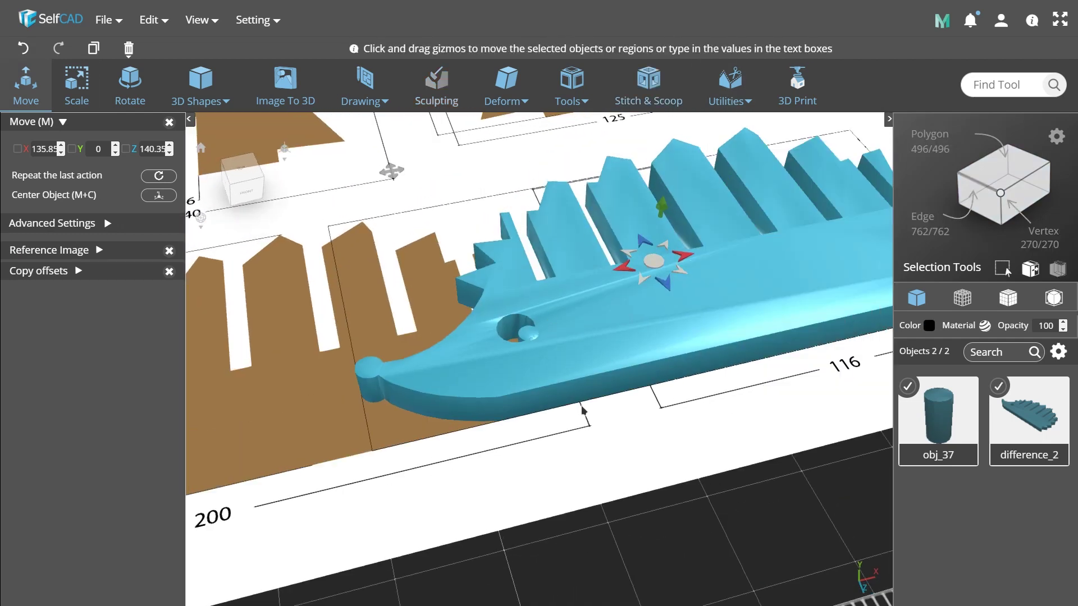
pyautogui.click(582, 408)
pyautogui.click(528, 334)
pyautogui.click(25, 85)
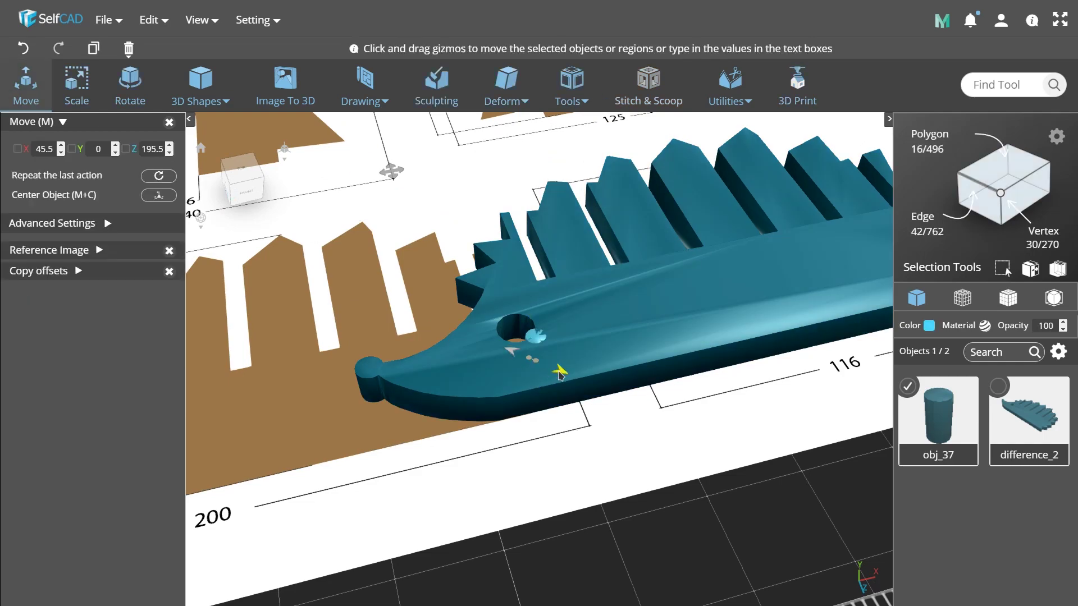
pyautogui.scroll(-4, 556, 374)
pyautogui.scroll(-5, 559, 382)
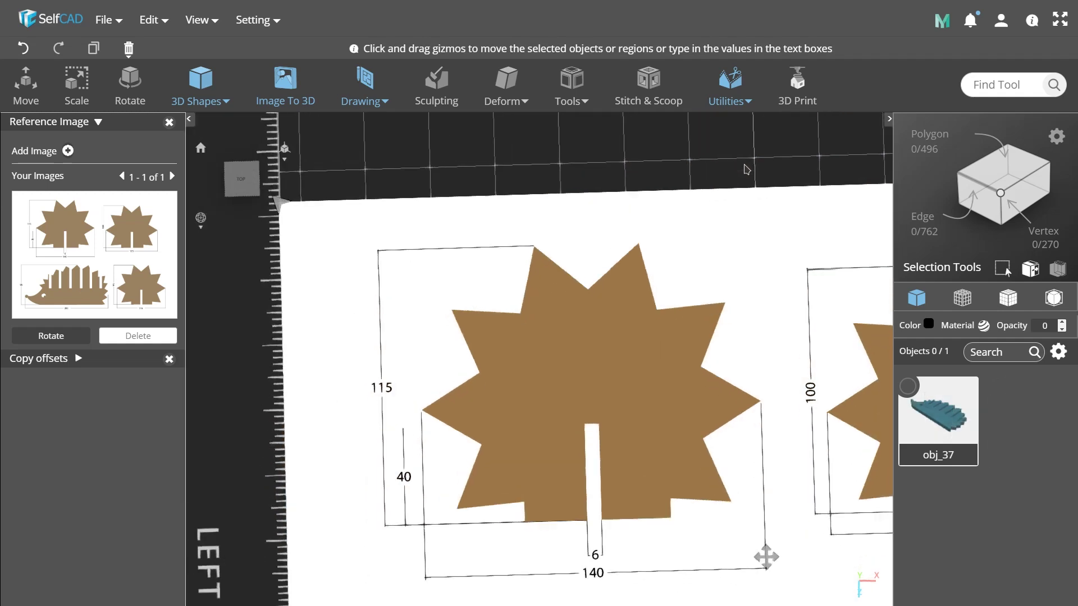
# Start a freehand Line drawing on the 140 mm wide spiky profile, tracing its slot and bottom edge to the lower-left spike tip.
pyautogui.scroll(2, 465, 348)
pyautogui.click(365, 87)
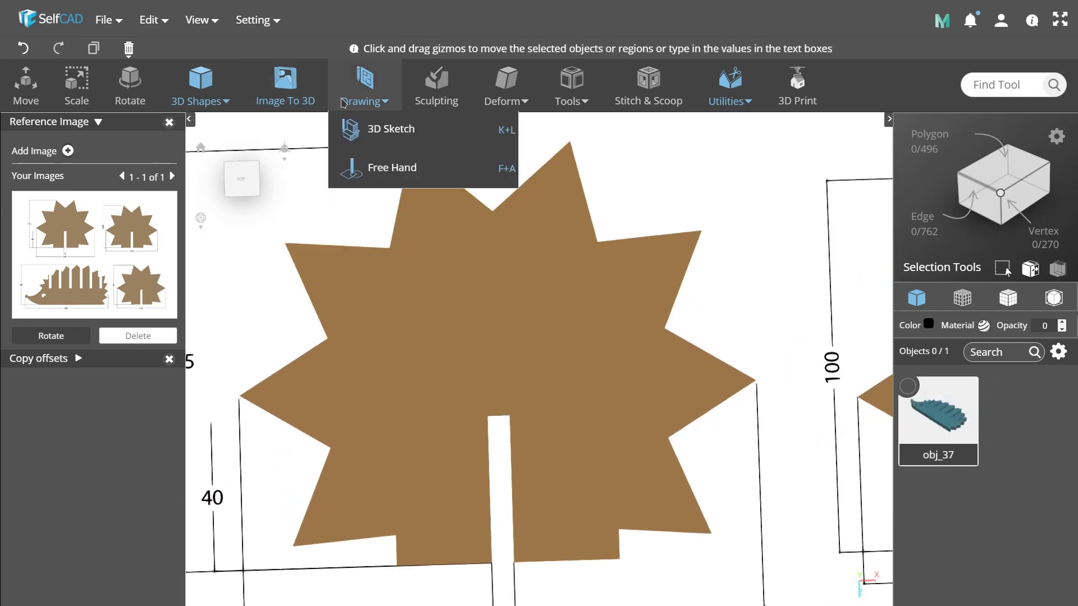
pyautogui.click(387, 169)
pyautogui.click(90, 180)
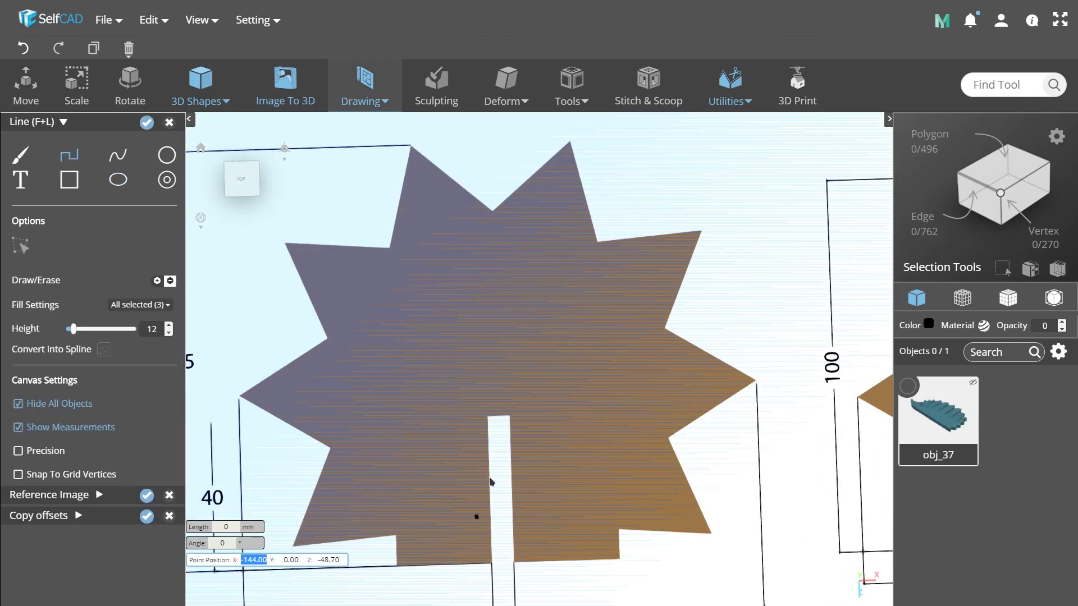
pyautogui.click(509, 417)
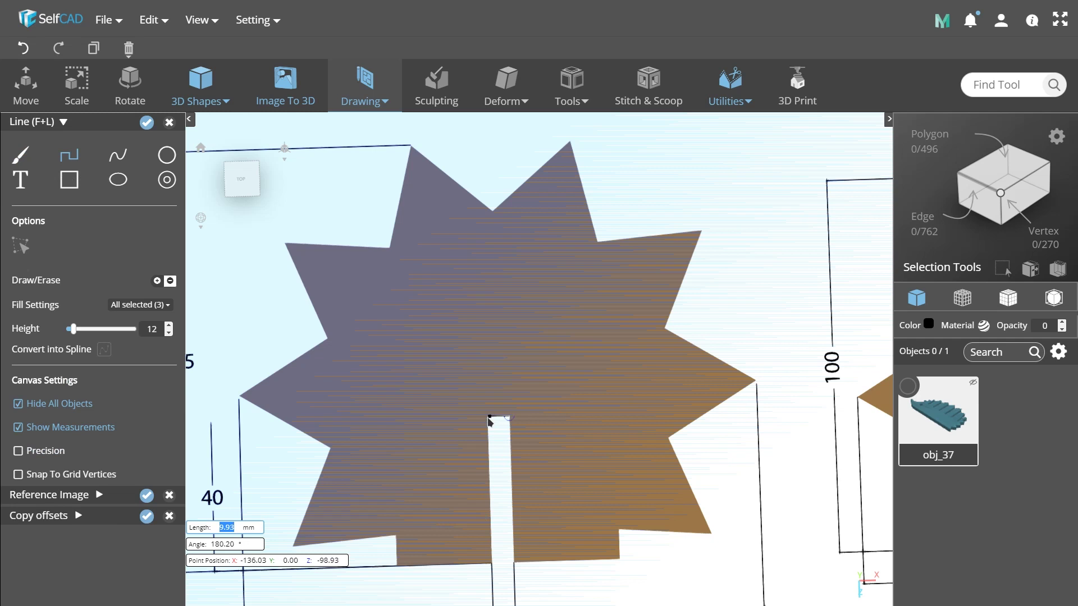
pyautogui.click(492, 564)
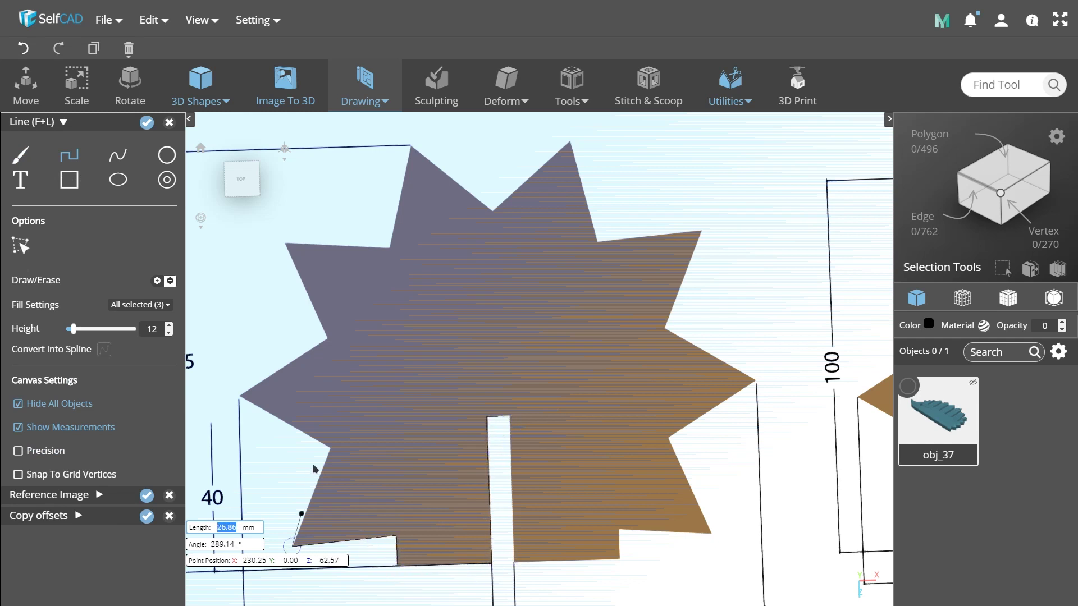
# Trace the left-hand spikes of the 140 mm wide profile from the lower notch up to the top-left tip.
pyautogui.click(330, 449)
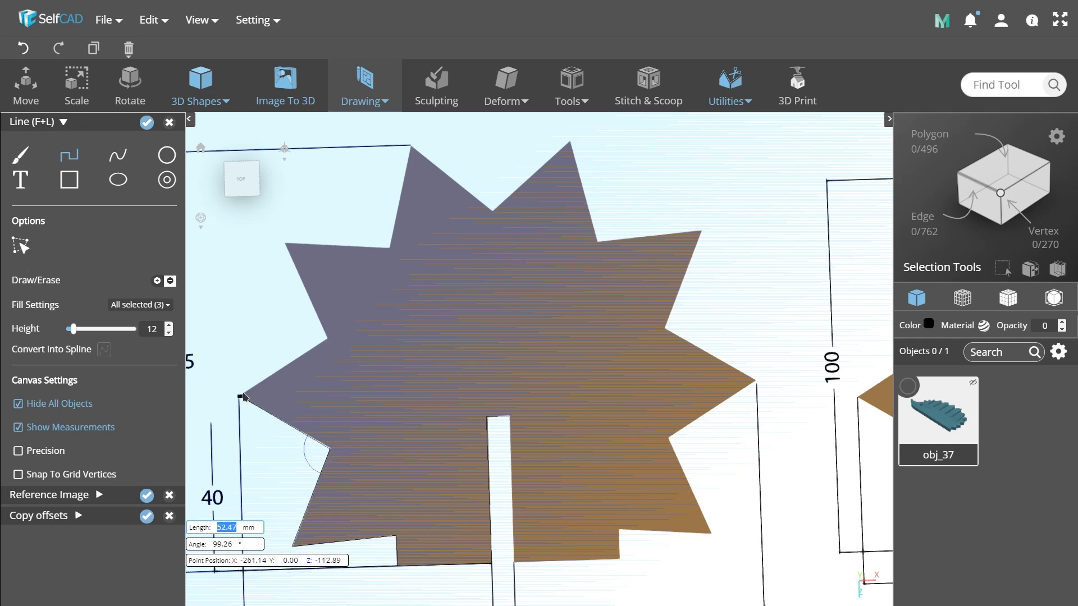
pyautogui.click(240, 396)
pyautogui.click(328, 339)
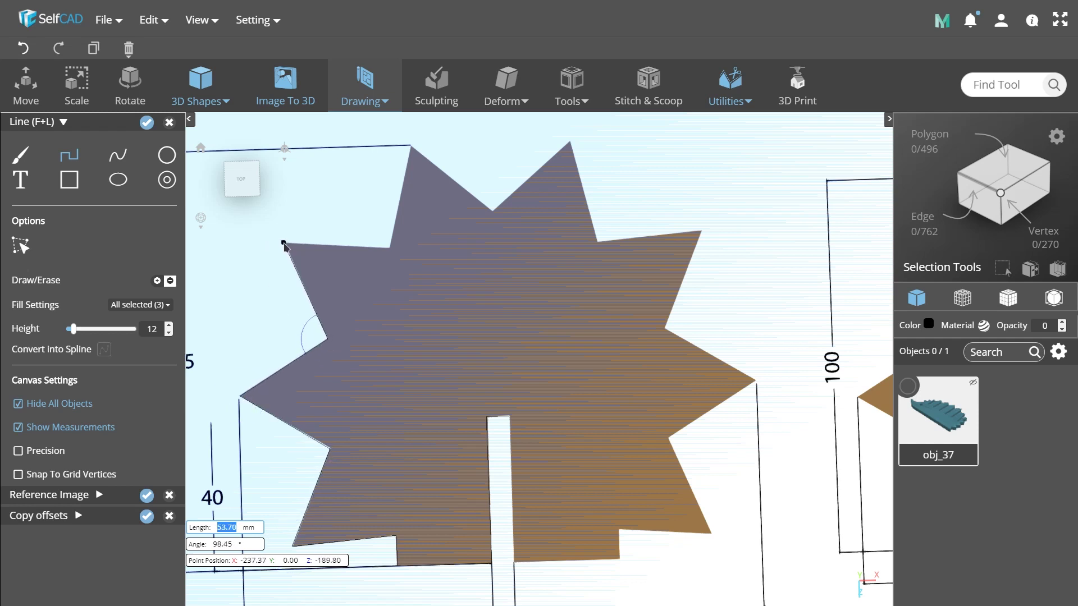
pyautogui.click(390, 247)
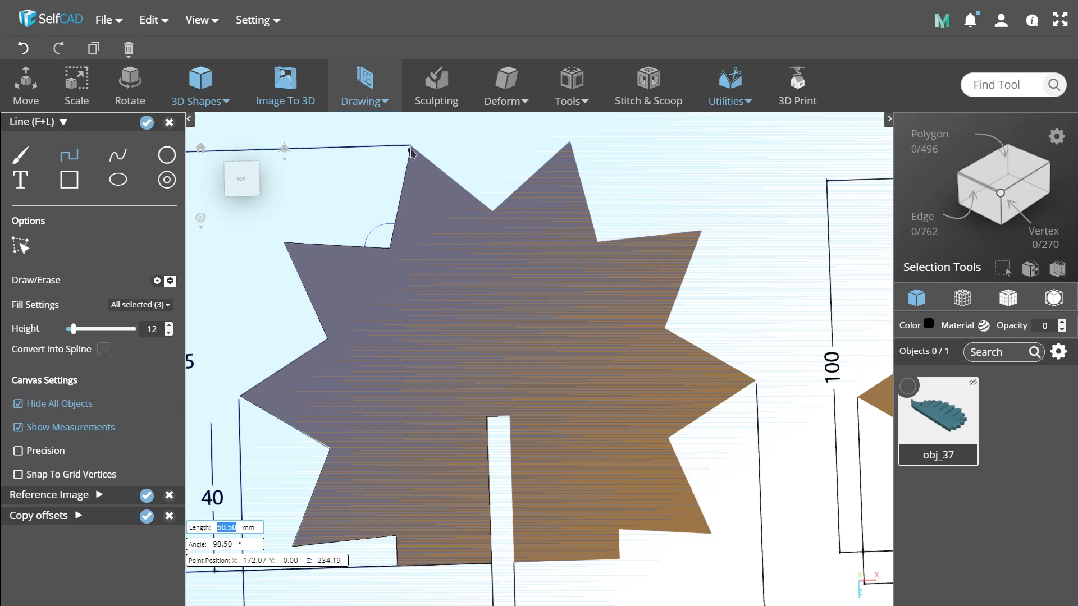
pyautogui.click(410, 147)
# Continue the outline across the central top notch, the top-right spike and the upper-right spike to the notch below it.
pyautogui.click(492, 211)
pyautogui.click(569, 145)
pyautogui.click(598, 240)
pyautogui.click(701, 231)
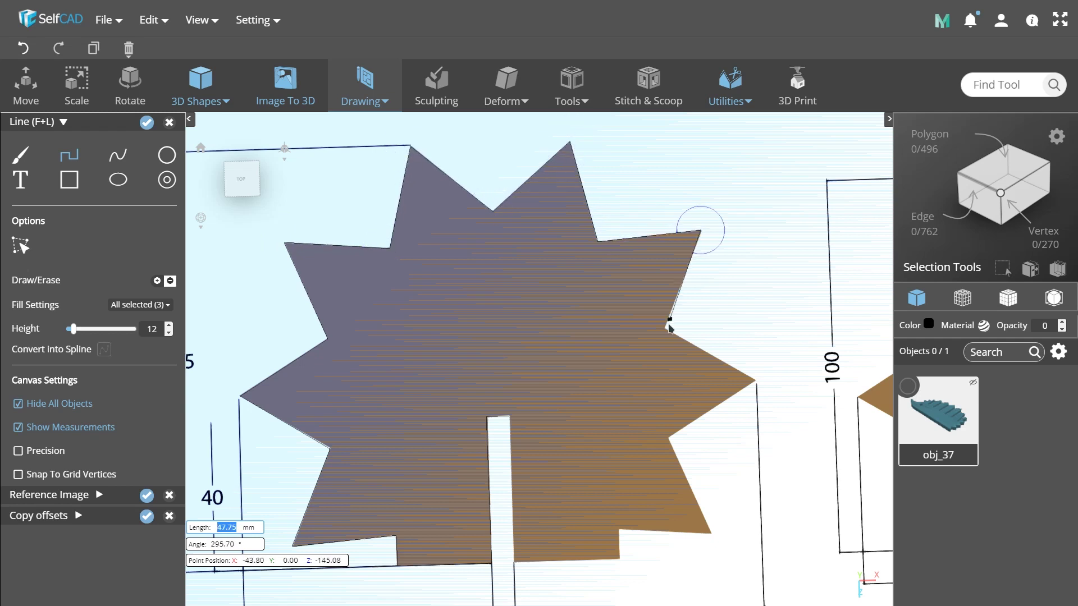
pyautogui.click(664, 328)
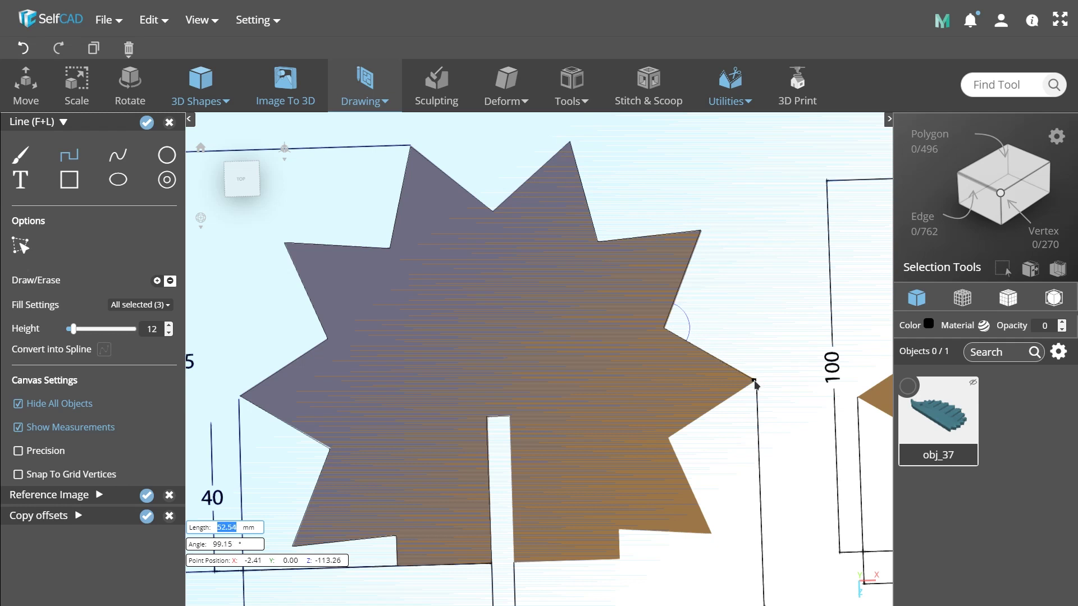
# Trace the remaining right-hand spikes and bottom edge, close the outline at the slot's top corner and finalize the shape with height 12.
pyautogui.click(754, 381)
pyautogui.click(669, 436)
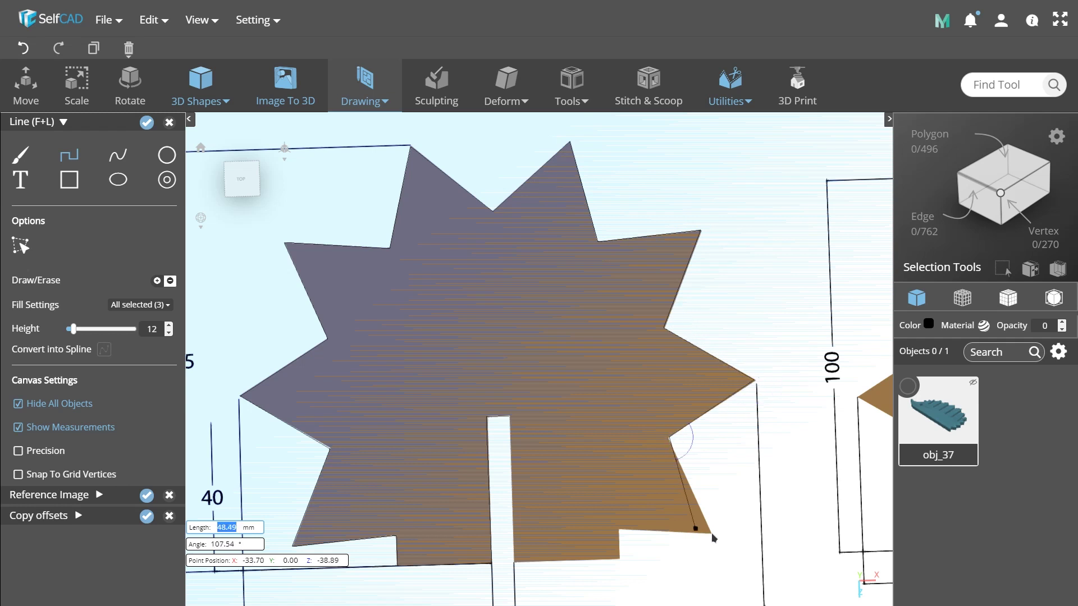
pyautogui.click(620, 558)
pyautogui.click(514, 563)
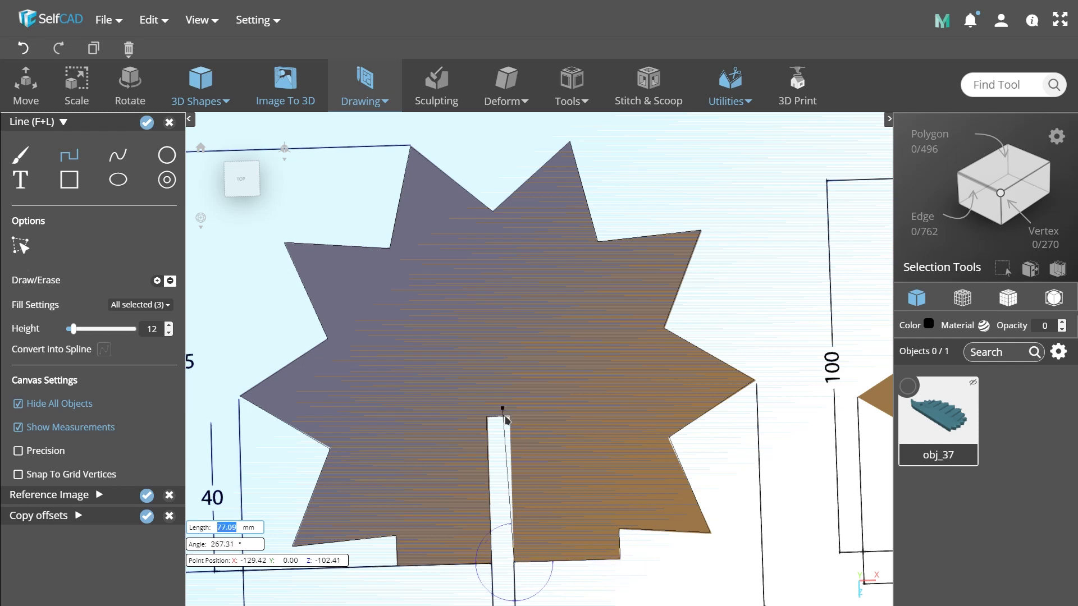
pyautogui.click(509, 416)
pyautogui.click(147, 123)
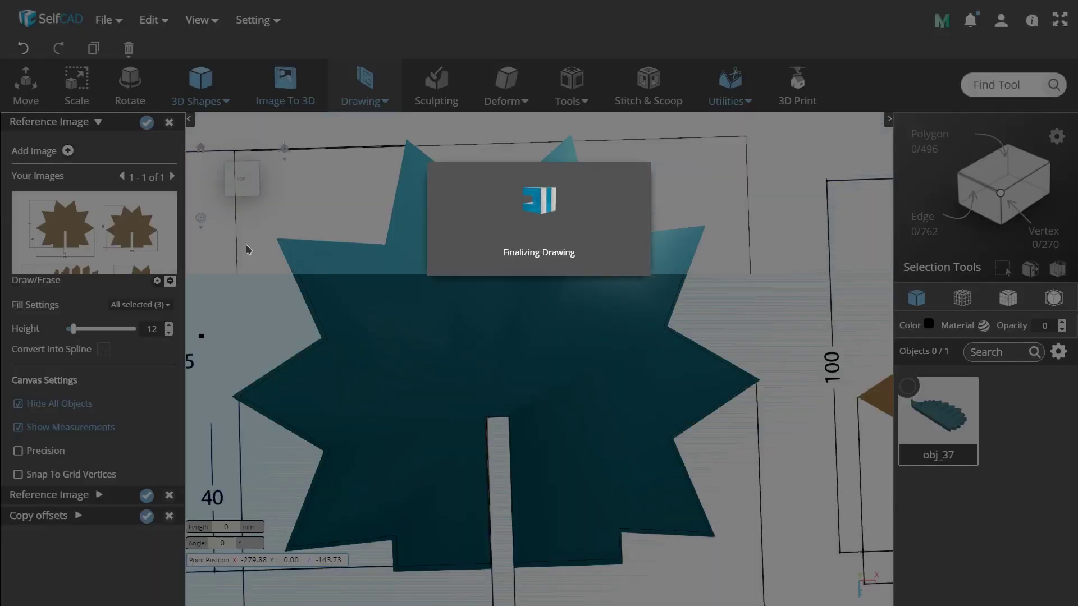
# Start a freehand Line drawing on the 125 mm wide, 100 mm high profile and trace its two top spikes.
pyautogui.moveTo(638, 460); pyautogui.dragTo(645, 419, button='right')
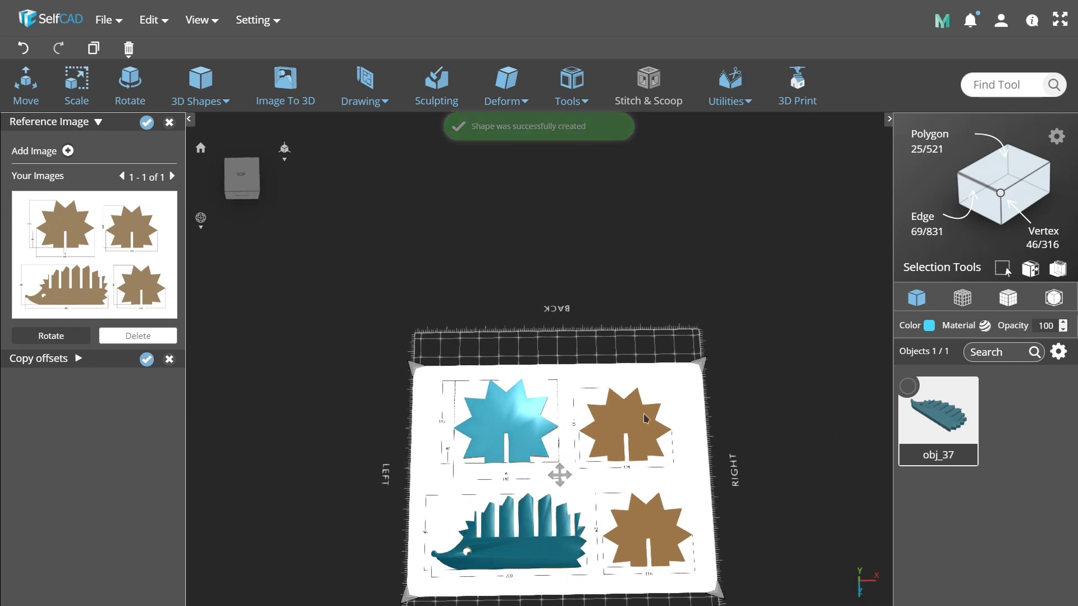
pyautogui.moveTo(645, 419); pyautogui.dragTo(498, 320, button='middle')
pyautogui.scroll(8, 498, 320)
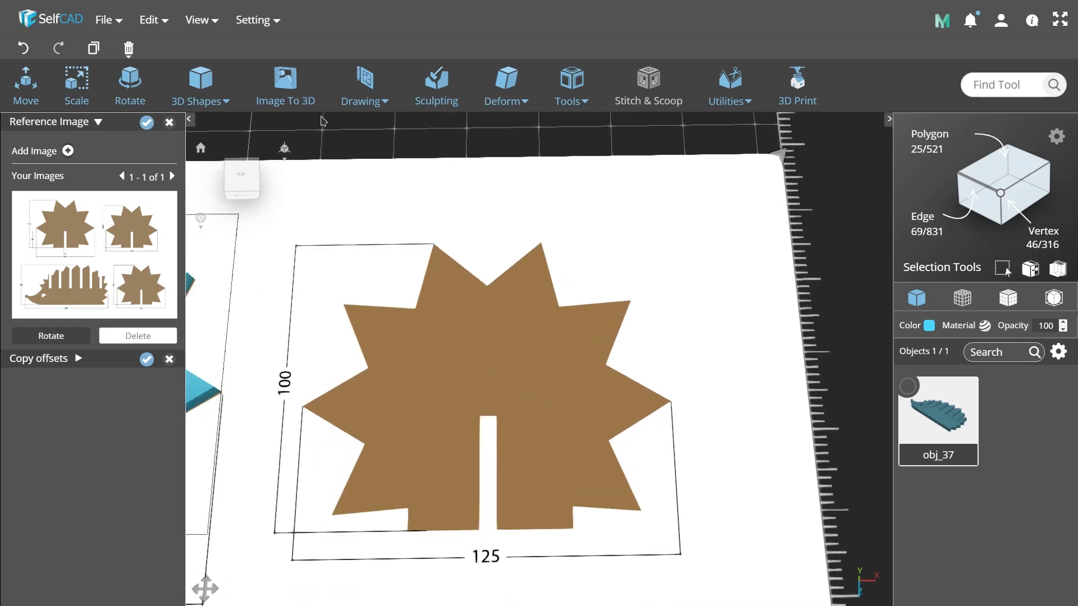
pyautogui.click(365, 90)
pyautogui.click(377, 163)
pyautogui.click(69, 154)
pyautogui.scroll(3, 476, 368)
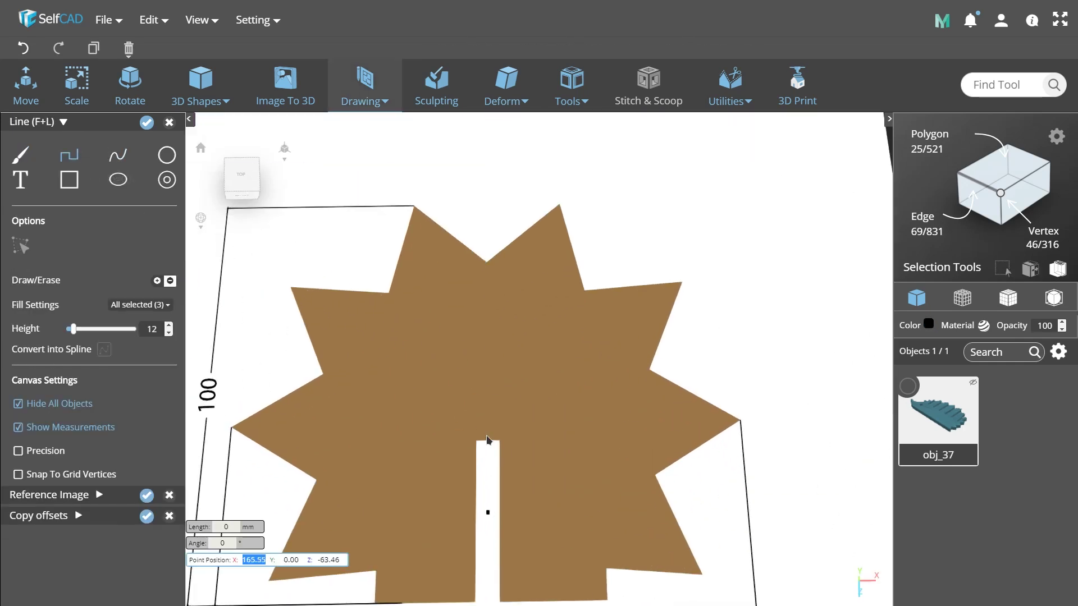
pyautogui.click(389, 294)
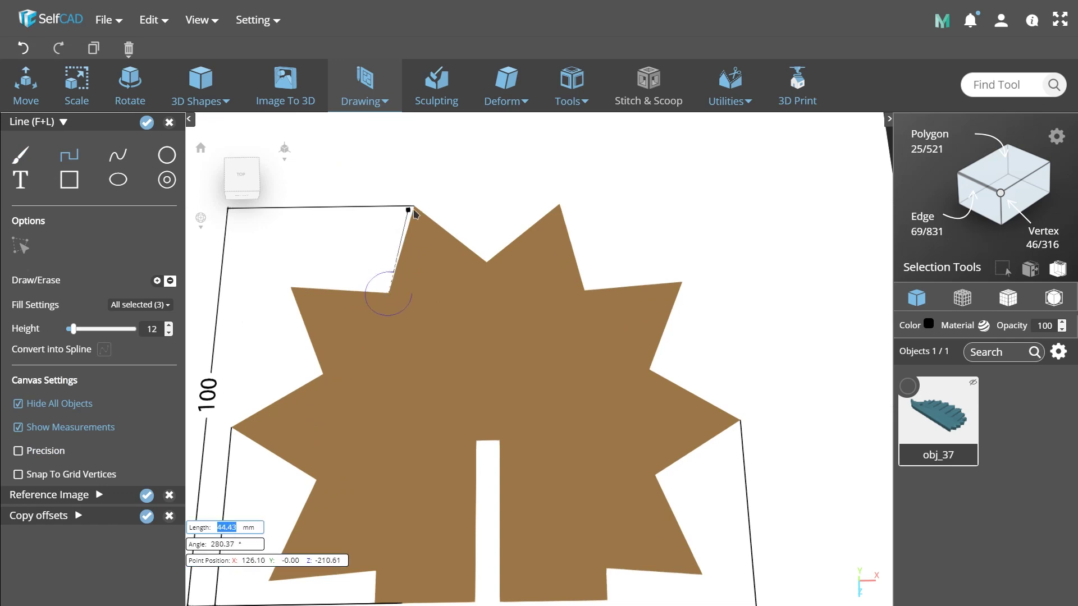
pyautogui.click(414, 206)
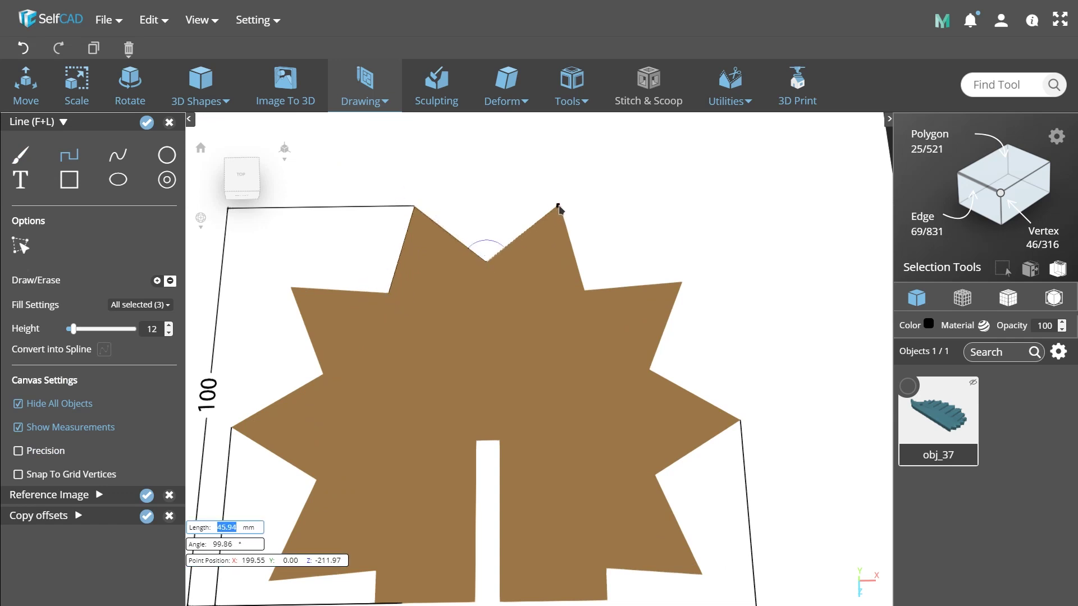
pyautogui.click(569, 225)
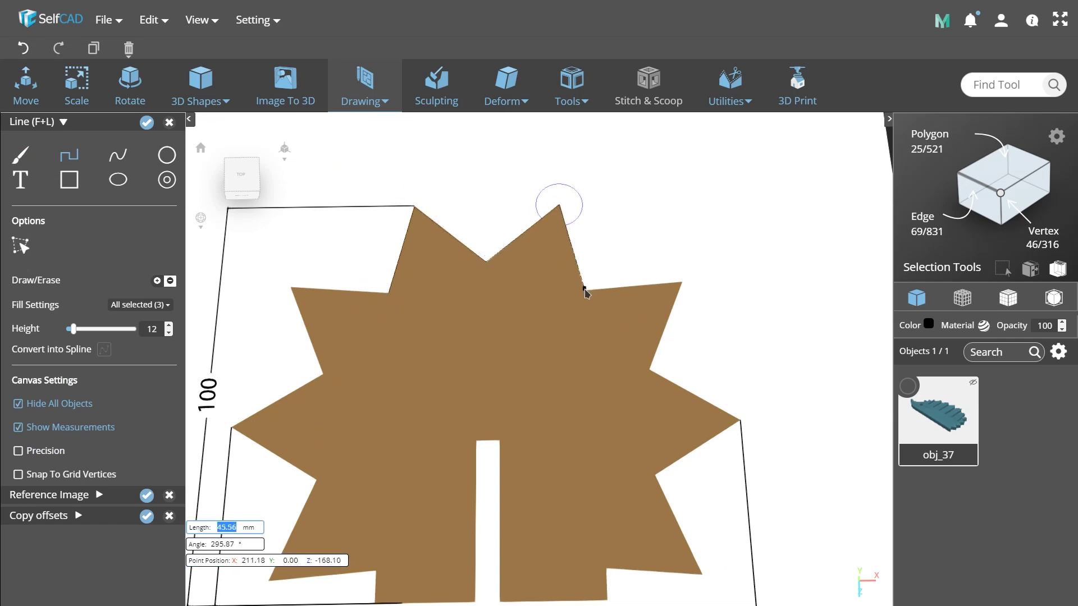
# Trace the right-hand spikes of the 125 mm wide profile down to the lower-right tip, then its bottom edge and central slot.
pyautogui.click(679, 284)
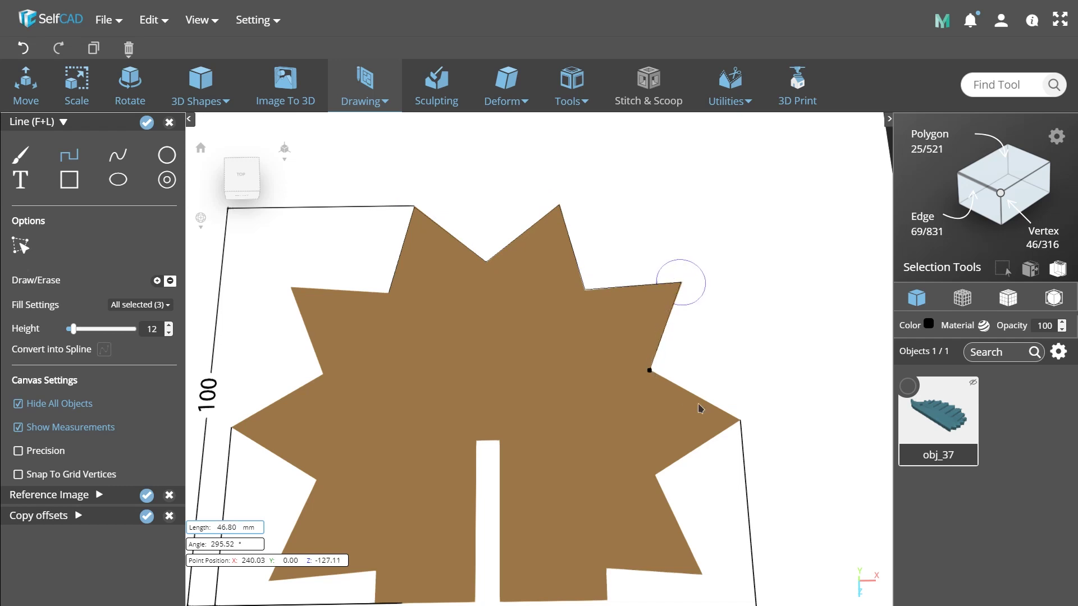
pyautogui.click(650, 370)
pyautogui.click(740, 420)
pyautogui.click(655, 475)
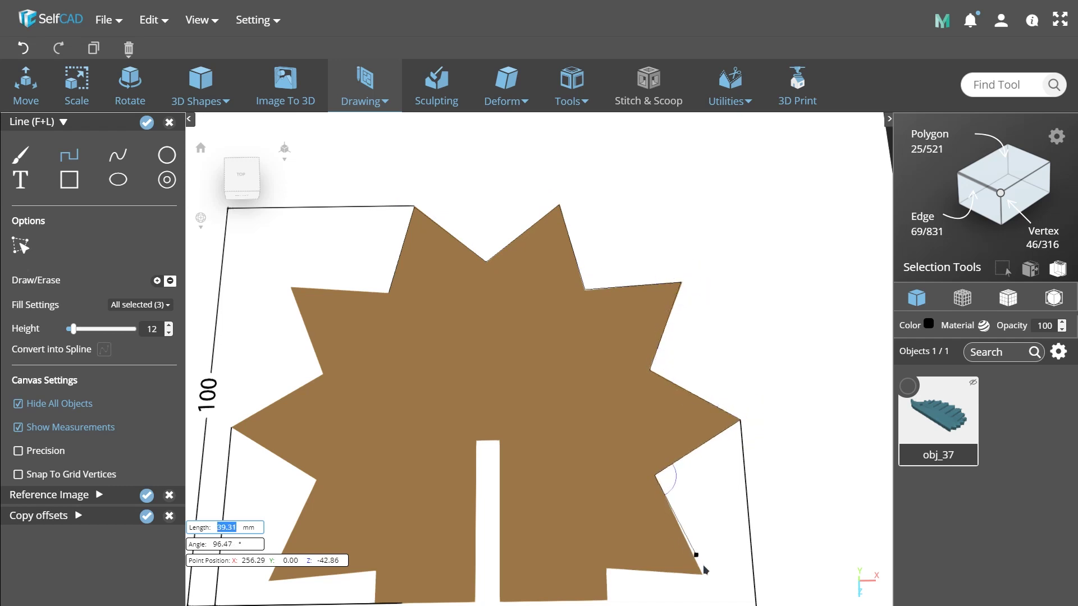
pyautogui.click(701, 574)
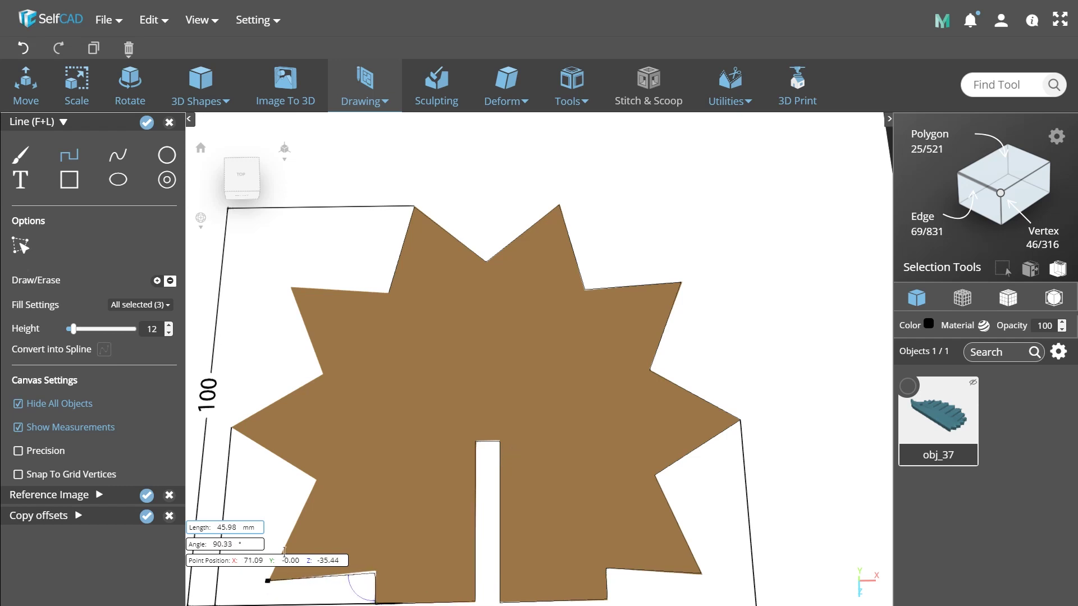
# Trace the left-hand spikes back to the starting notch, close the outline and finalize the 125 mm wide shape with height 12.
pyautogui.click(270, 580)
pyautogui.click(261, 426)
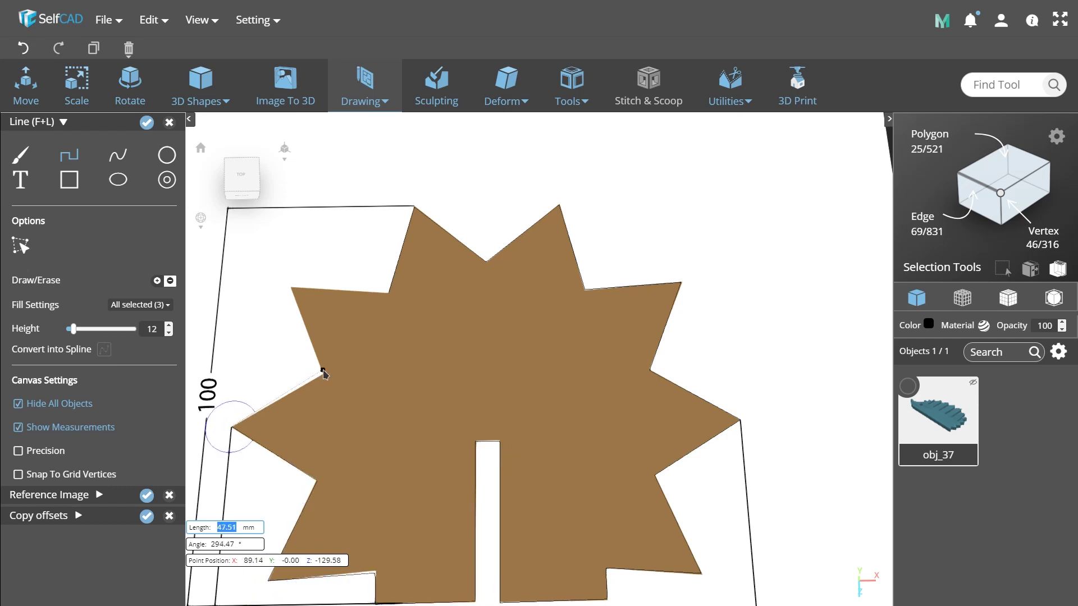
pyautogui.click(323, 374)
pyautogui.click(292, 288)
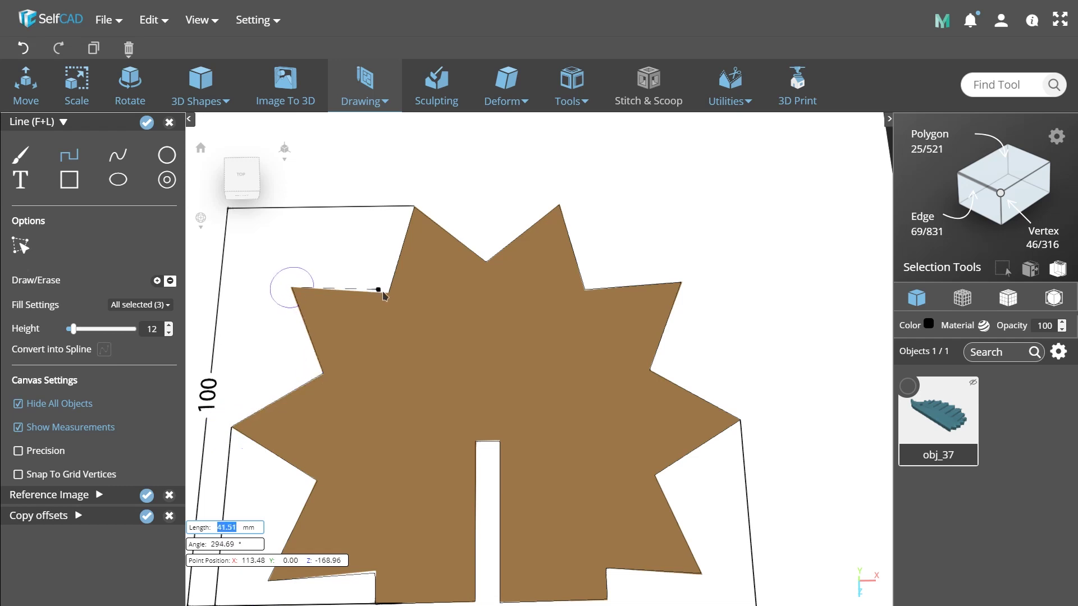
pyautogui.click(147, 122)
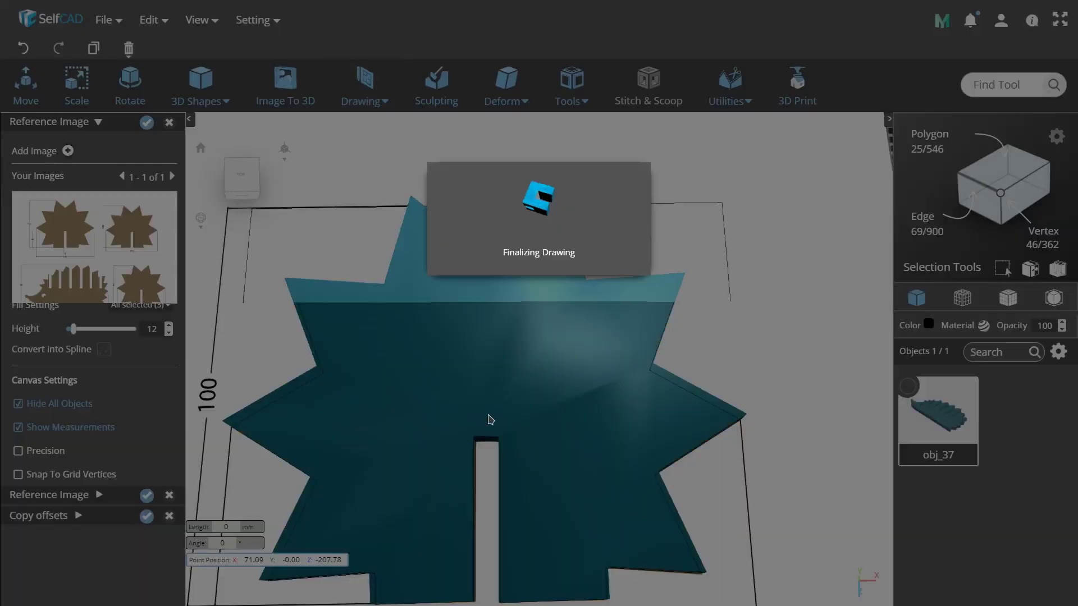
# Start a freehand Line drawing on the 116 mm wide, 95 mm high profile and trace its two top spikes.
pyautogui.scroll(8, 519, 396)
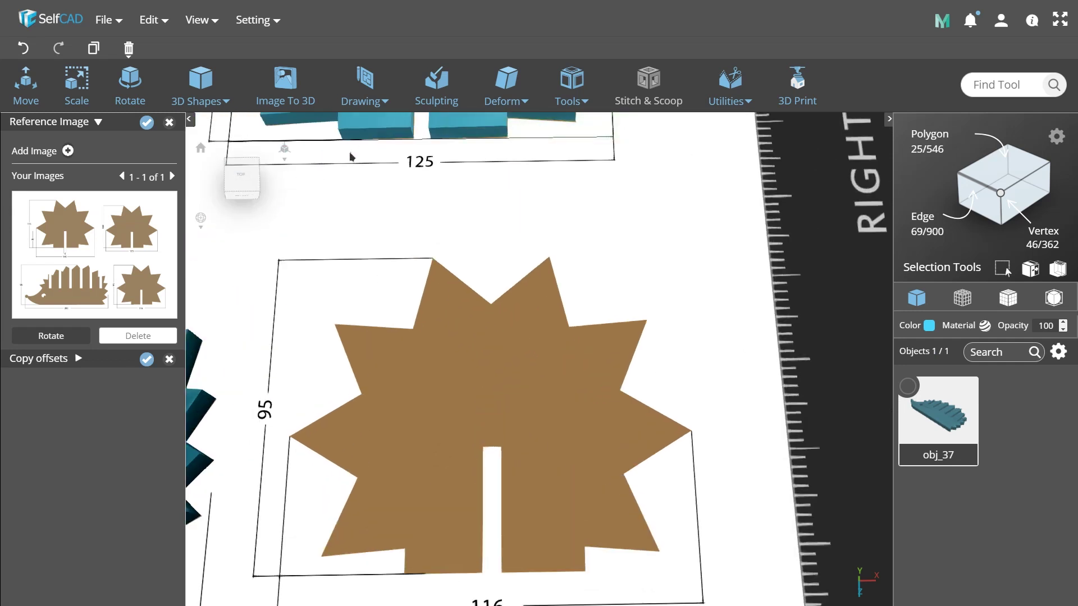
pyautogui.click(365, 90)
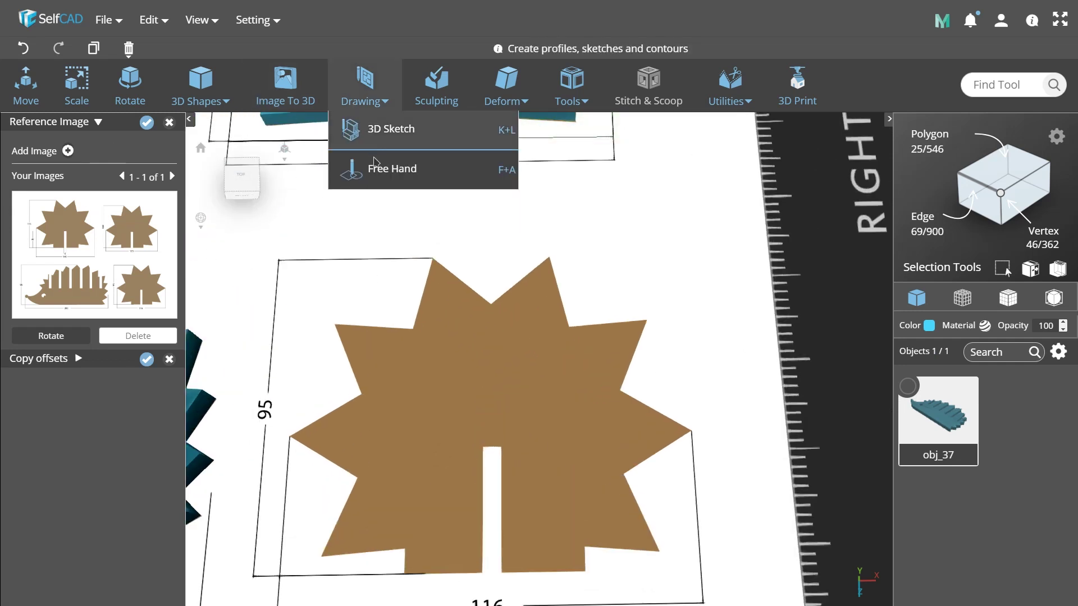
pyautogui.click(377, 171)
pyautogui.click(69, 155)
pyautogui.scroll(3, 373, 291)
pyautogui.scroll(-4, 517, 368)
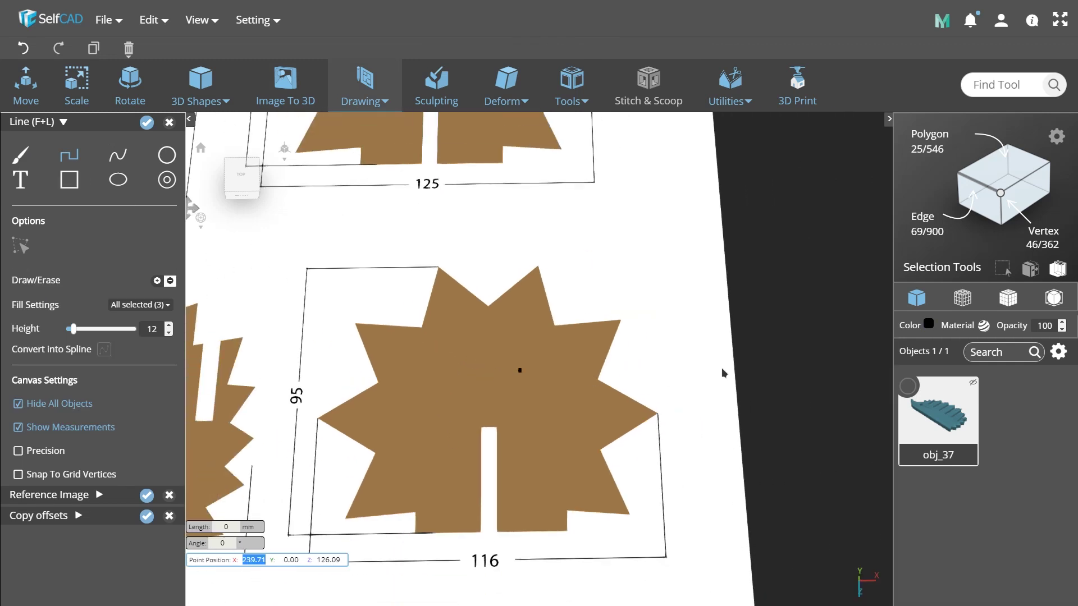
pyautogui.scroll(3, 486, 306)
pyautogui.moveTo(880, 237); pyautogui.dragTo(874, 151, button='middle')
pyautogui.click(402, 212)
pyautogui.click(428, 126)
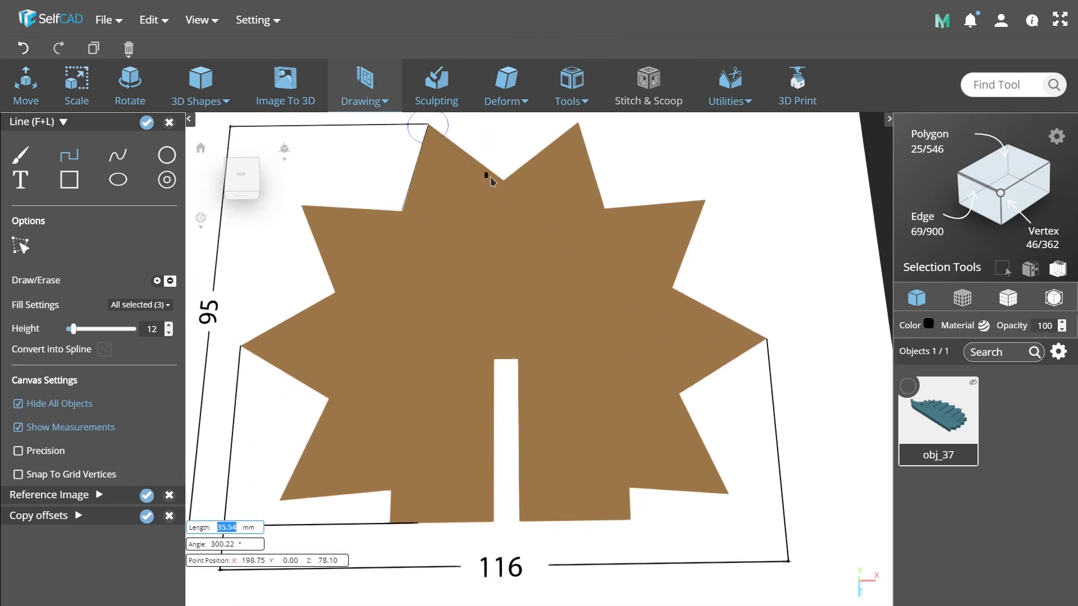
pyautogui.click(577, 124)
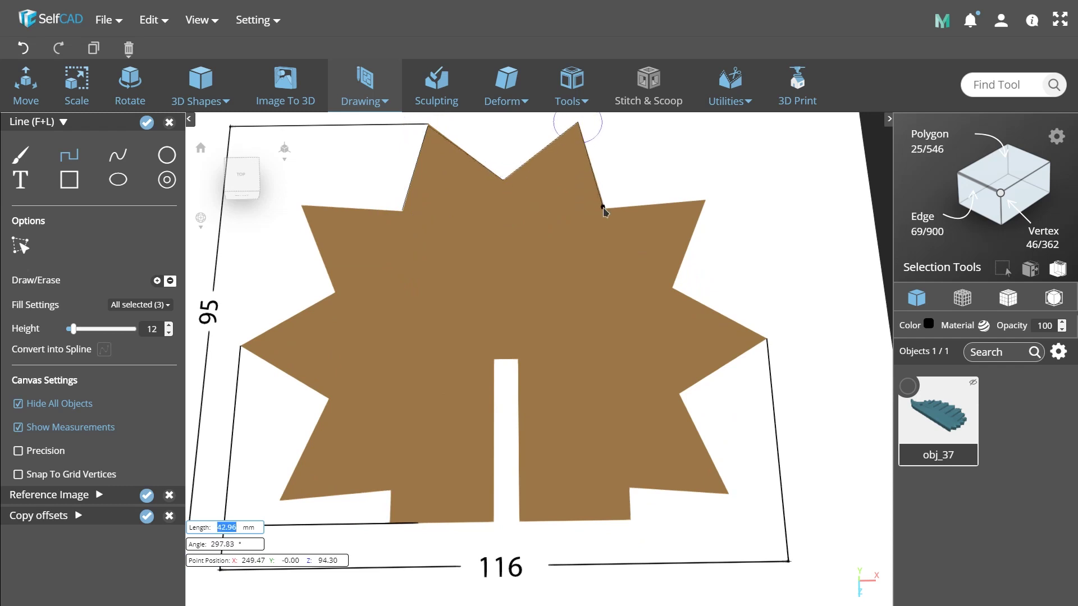
# Trace the right-hand spikes of the 116 mm wide profile down to the lower-right tip.
pyautogui.click(706, 200)
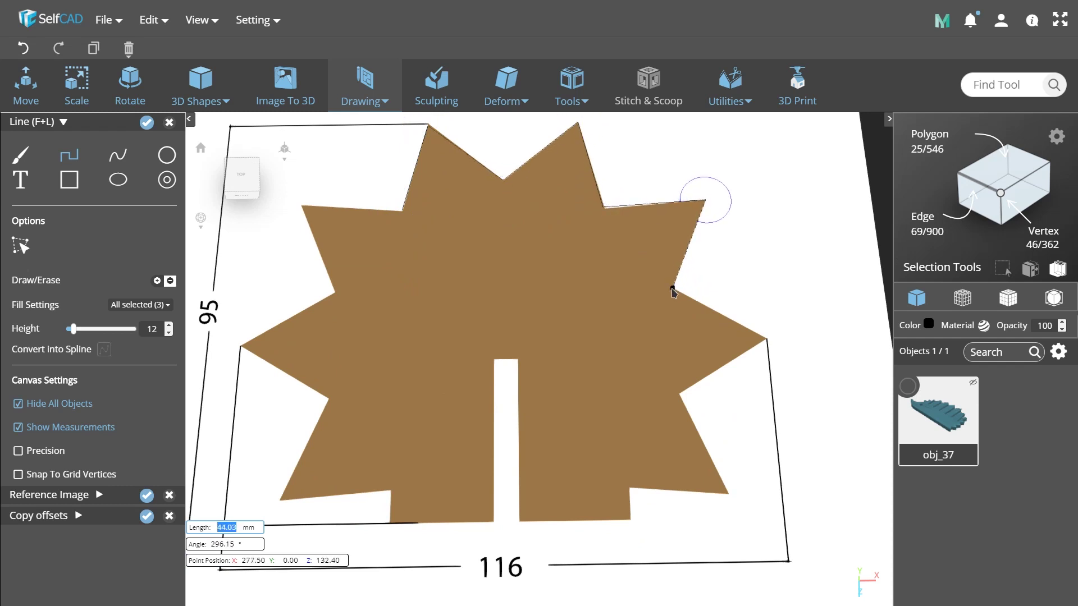
pyautogui.click(673, 289)
pyautogui.click(766, 339)
pyautogui.click(680, 393)
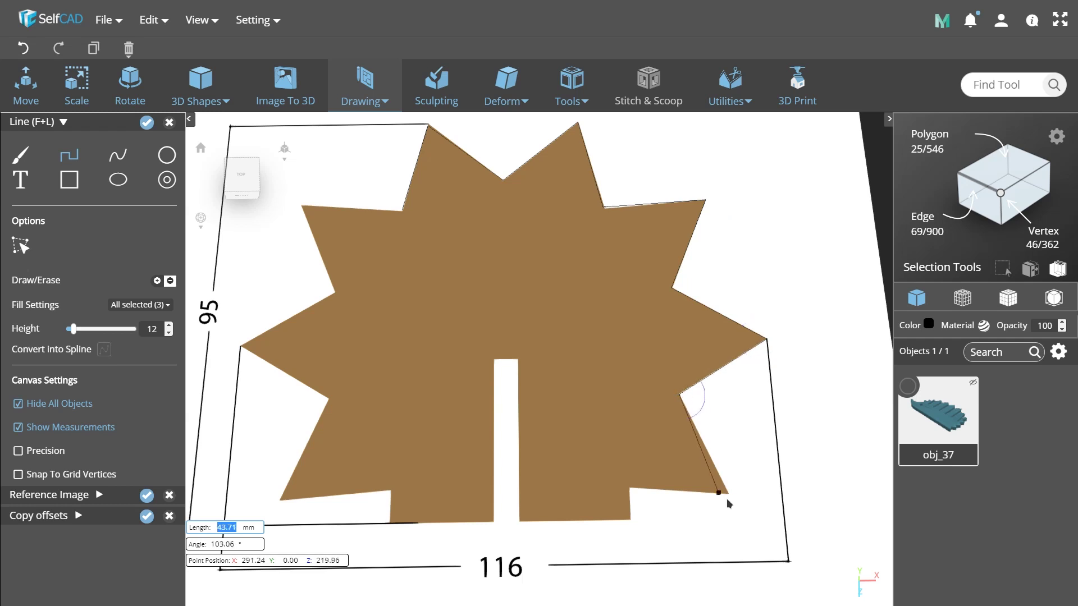
pyautogui.click(728, 494)
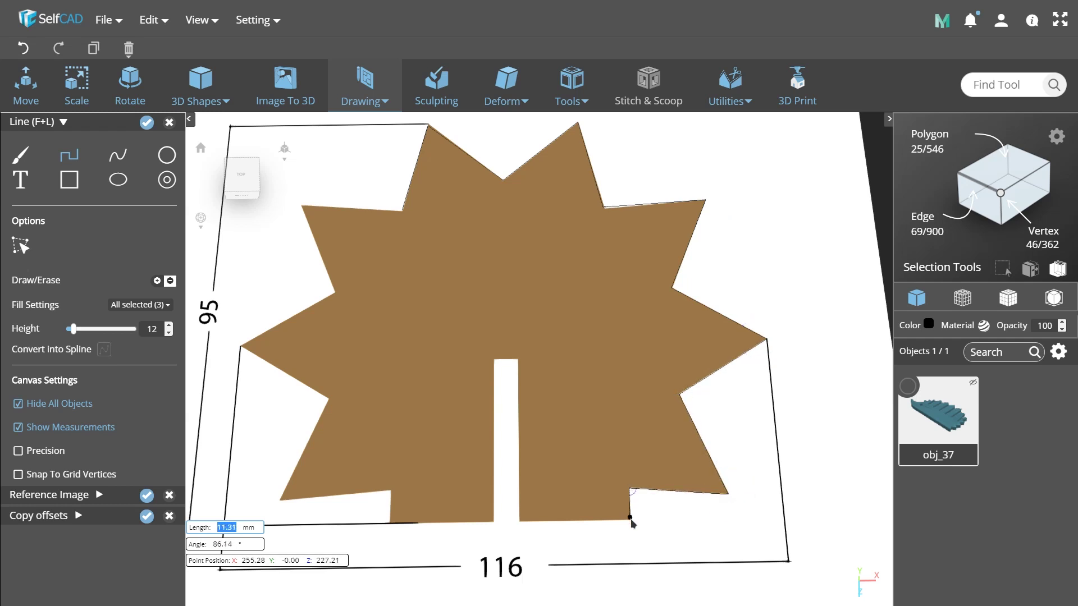
# Trace the bottom edge of the 116 mm wide profile, including its central slot, to the lower-left corner.
pyautogui.click(518, 521)
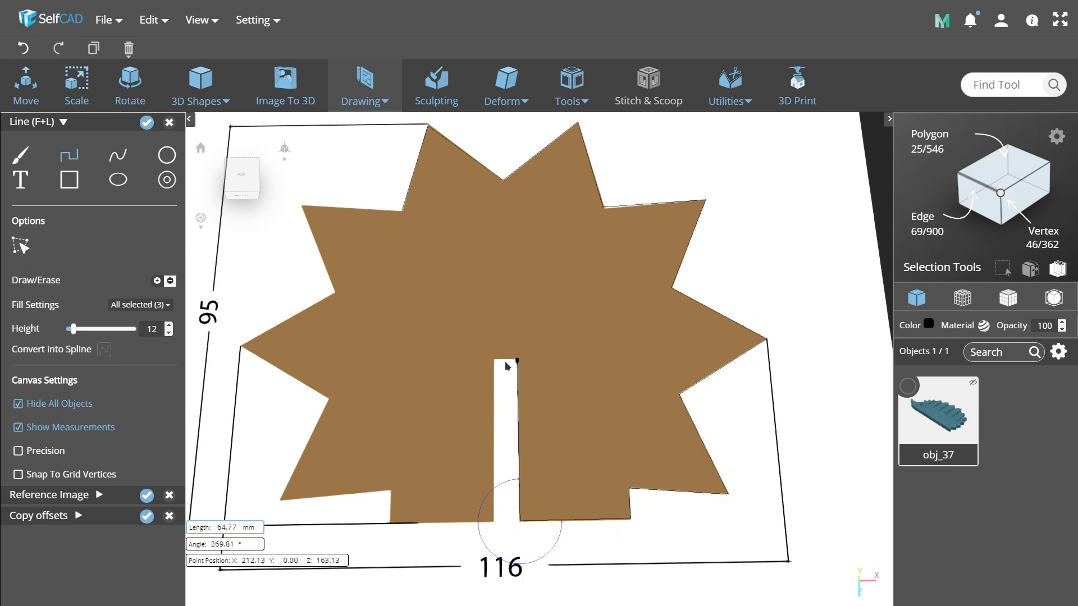
pyautogui.click(517, 360)
pyautogui.click(494, 361)
pyautogui.click(494, 522)
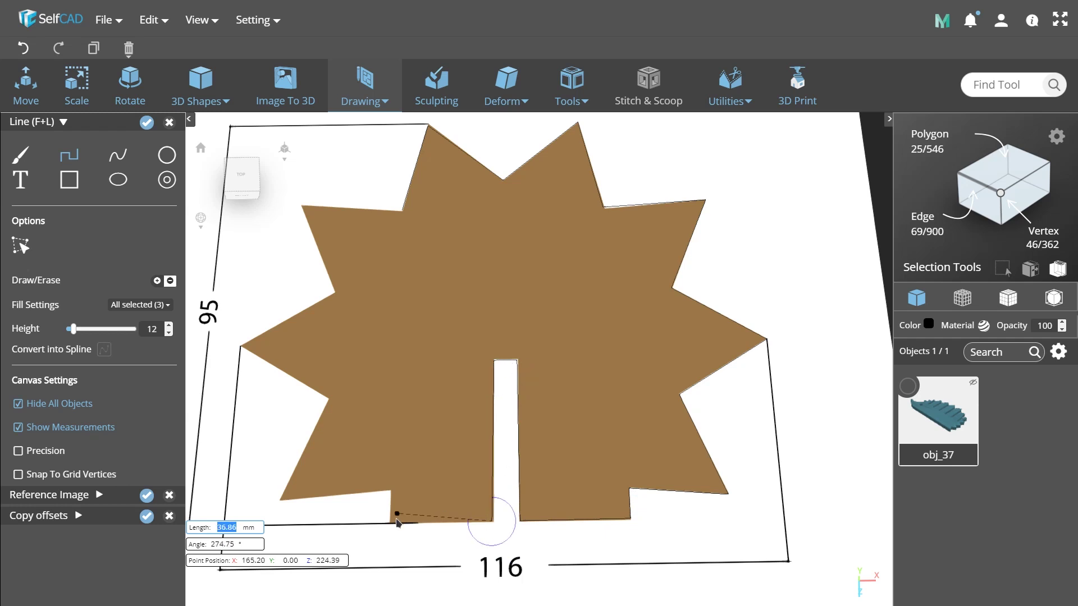
pyautogui.click(389, 523)
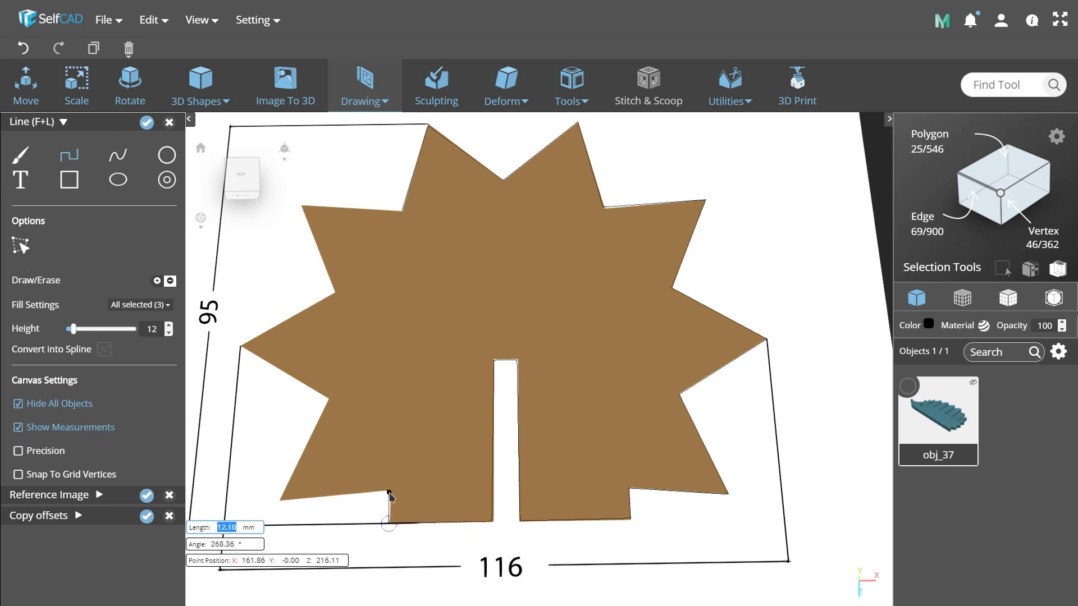
# Trace the left-hand spikes back to the starting notch, close the outline and finalize the 116 mm wide shape with height 12.
pyautogui.click(280, 501)
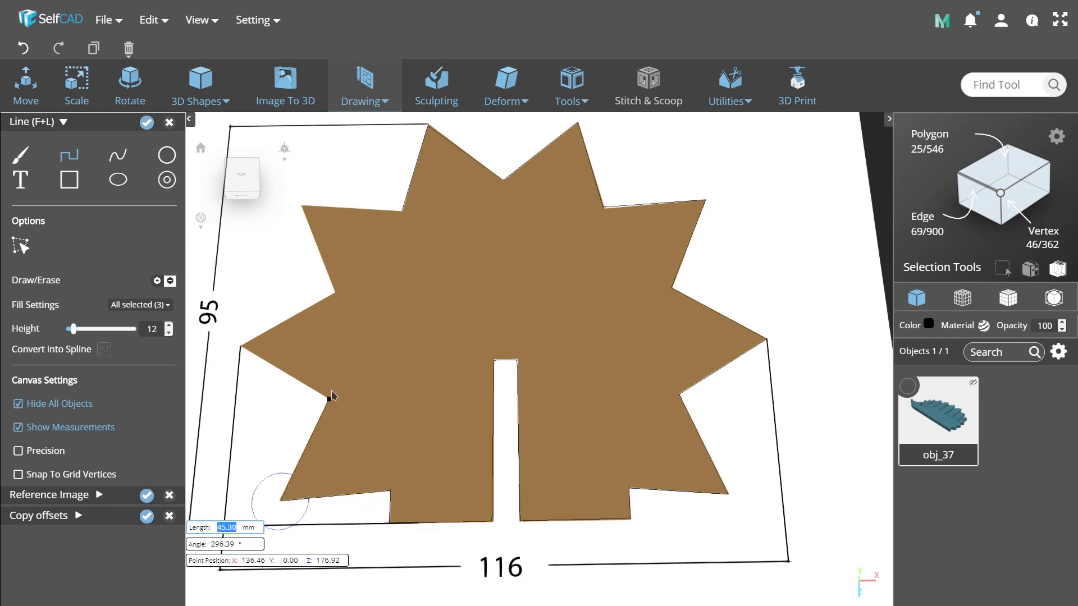
pyautogui.click(241, 346)
pyautogui.click(335, 293)
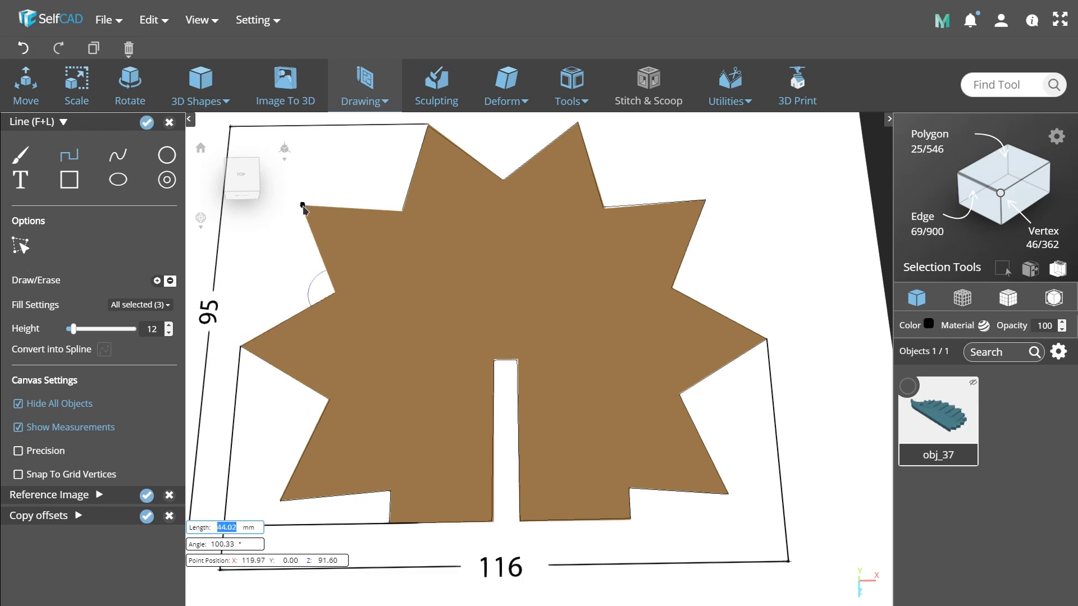
pyautogui.click(303, 206)
pyautogui.click(402, 211)
pyautogui.click(146, 123)
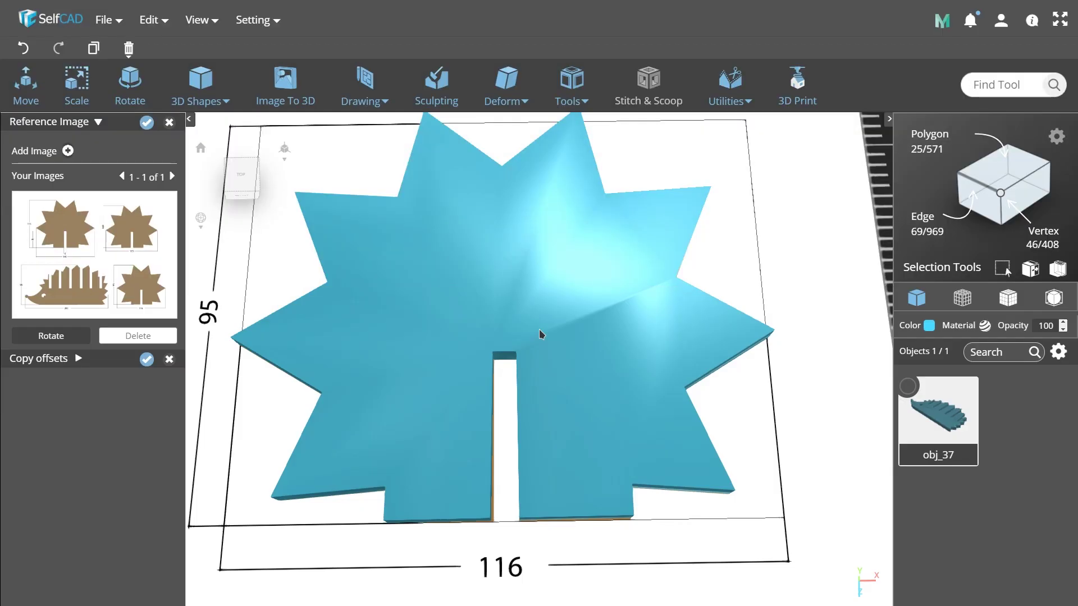
# Select the hedgehog body and the three cross pieces and rotate them together about the X axis so they stand upright.
pyautogui.click(340, 217)
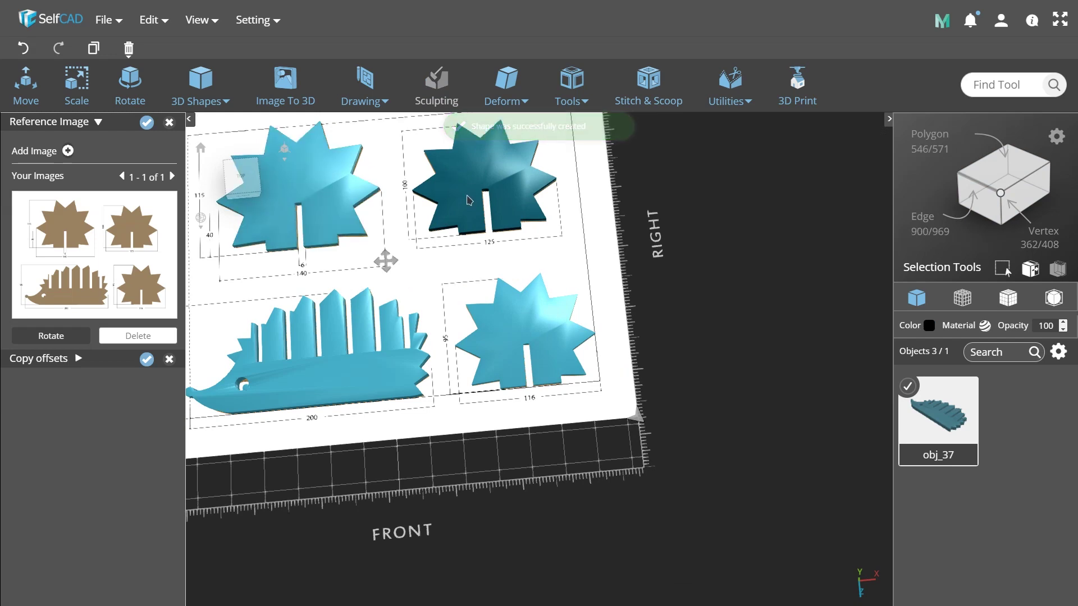
pyautogui.click(467, 199)
pyautogui.moveTo(467, 468); pyautogui.dragTo(633, 399, button='right')
pyautogui.scroll(-3, 620, 383)
pyautogui.click(137, 93)
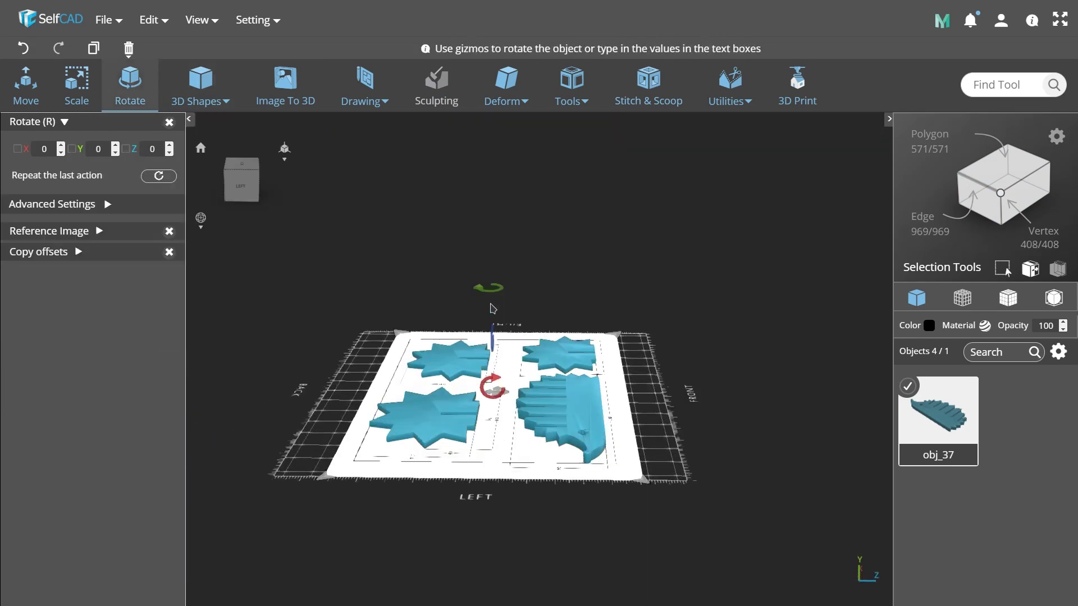
pyautogui.moveTo(494, 383); pyautogui.dragTo(513, 368)
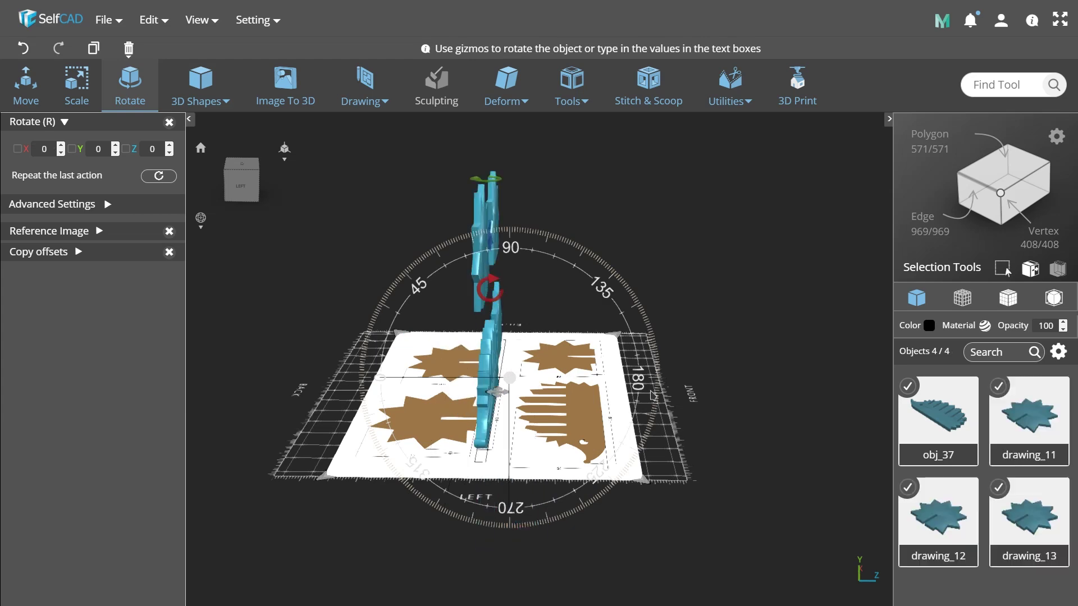
pyautogui.moveTo(513, 368)
pyautogui.mouseDown(button='right')
pyautogui.moveTo(409, 371)
pyautogui.moveTo(519, 371)
pyautogui.mouseUp(button='right')
pyautogui.click(613, 373)
pyautogui.moveTo(614, 372); pyautogui.dragTo(561, 370, button='right')
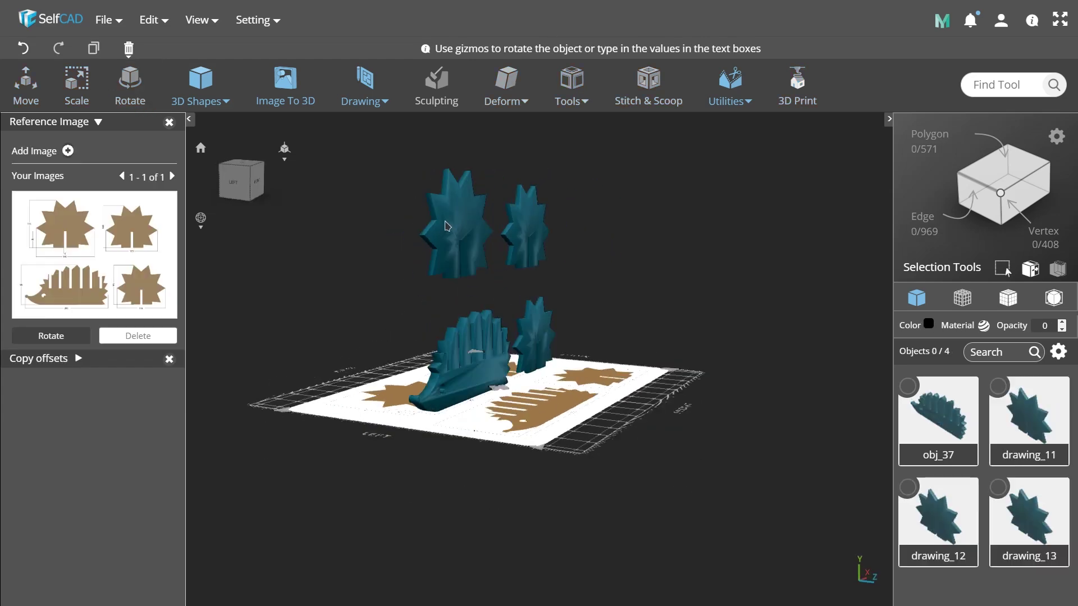
# Select the two cross pieces floating above the plate and move them straight down to the plate's level.
pyautogui.click(446, 224)
pyautogui.click(533, 229)
pyautogui.press('m')
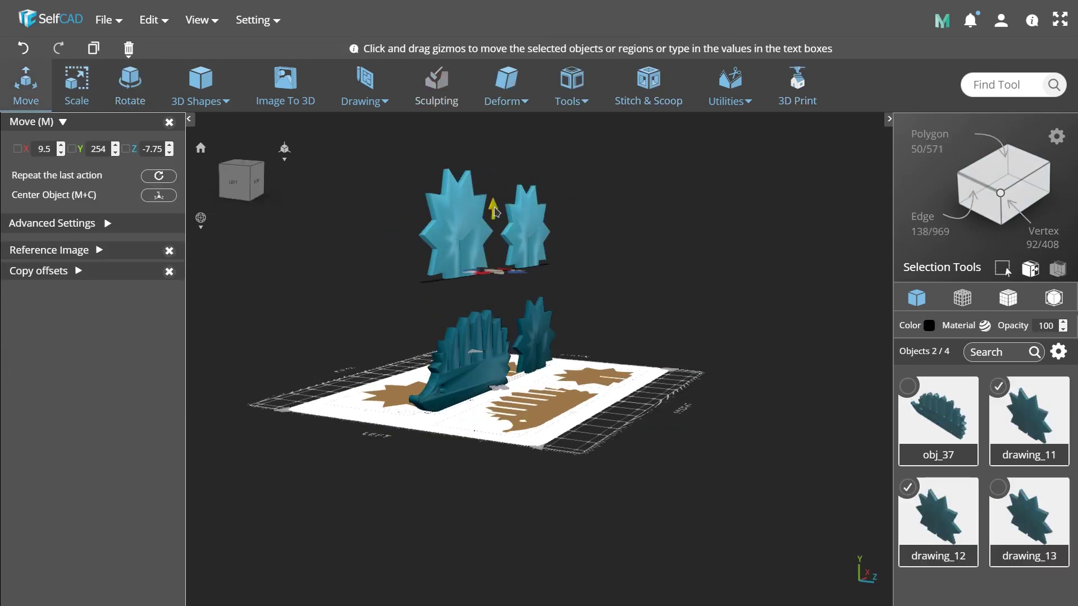
pyautogui.moveTo(495, 211); pyautogui.dragTo(496, 326)
pyautogui.moveTo(544, 433); pyautogui.dragTo(598, 449, button='right')
pyautogui.scroll(4, 570, 414)
pyautogui.click(598, 396)
# Select all three spiky cross pieces and rotate them about the Y axis so they stand perpendicular to the body.
pyautogui.click(362, 287)
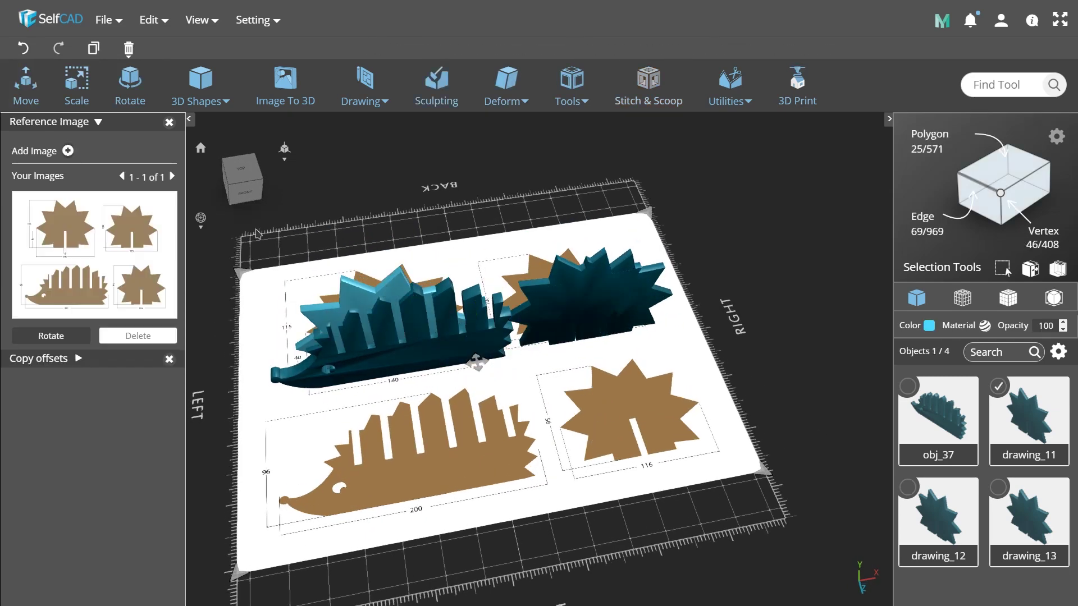
pyautogui.click(129, 84)
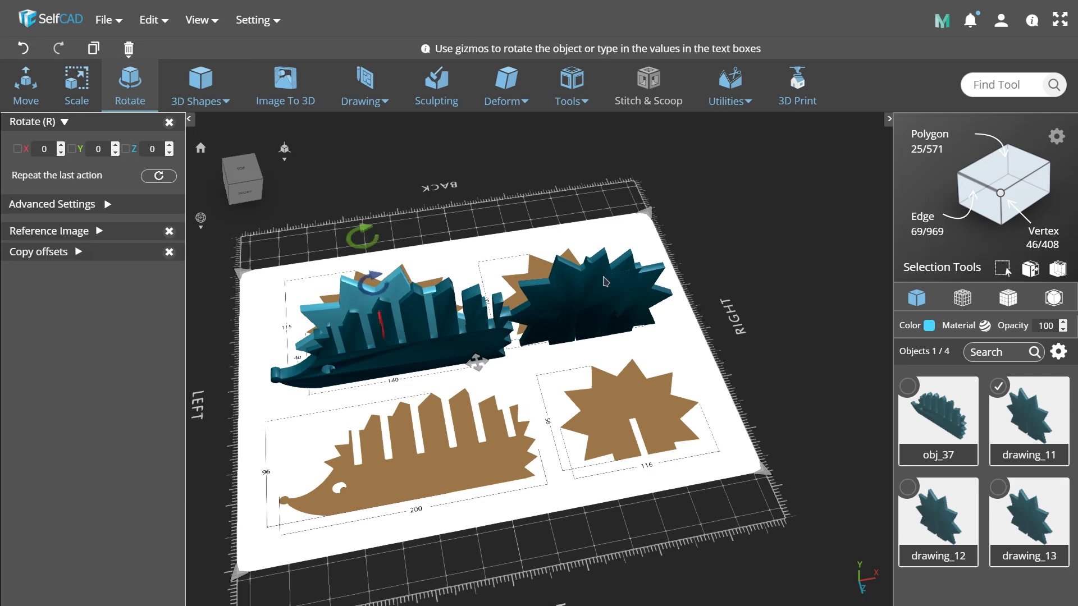
pyautogui.keyDown('shift'); pyautogui.click(604, 282); pyautogui.keyUp('shift')
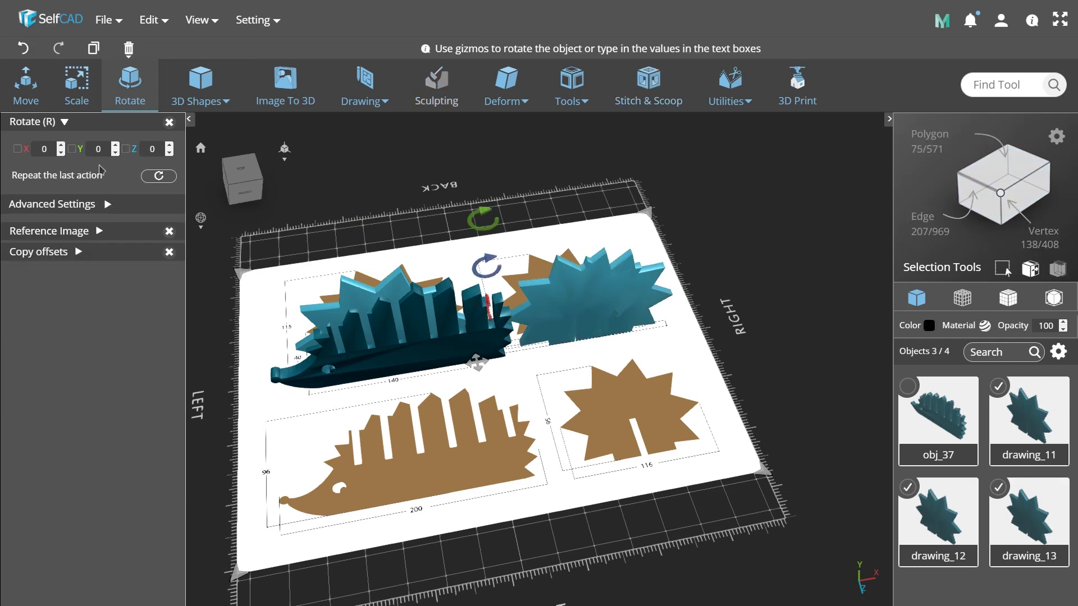
pyautogui.press('Return')
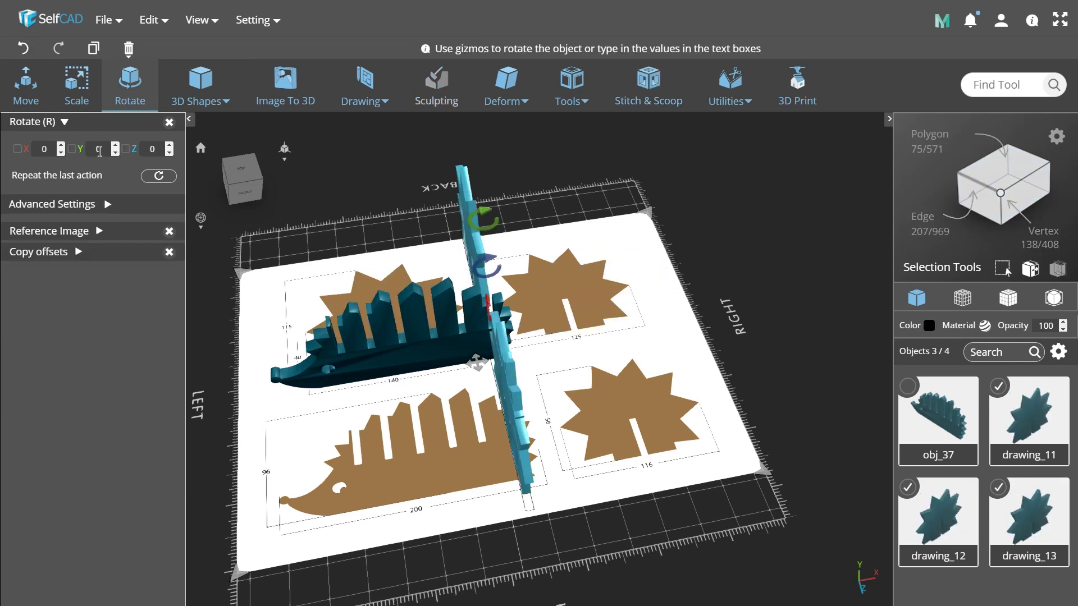
pyautogui.moveTo(452, 385); pyautogui.dragTo(585, 443, button='right')
pyautogui.click(412, 313)
# Move the largest cross piece along the Z axis until it is centered across the hedgehog body.
pyautogui.click(412, 313)
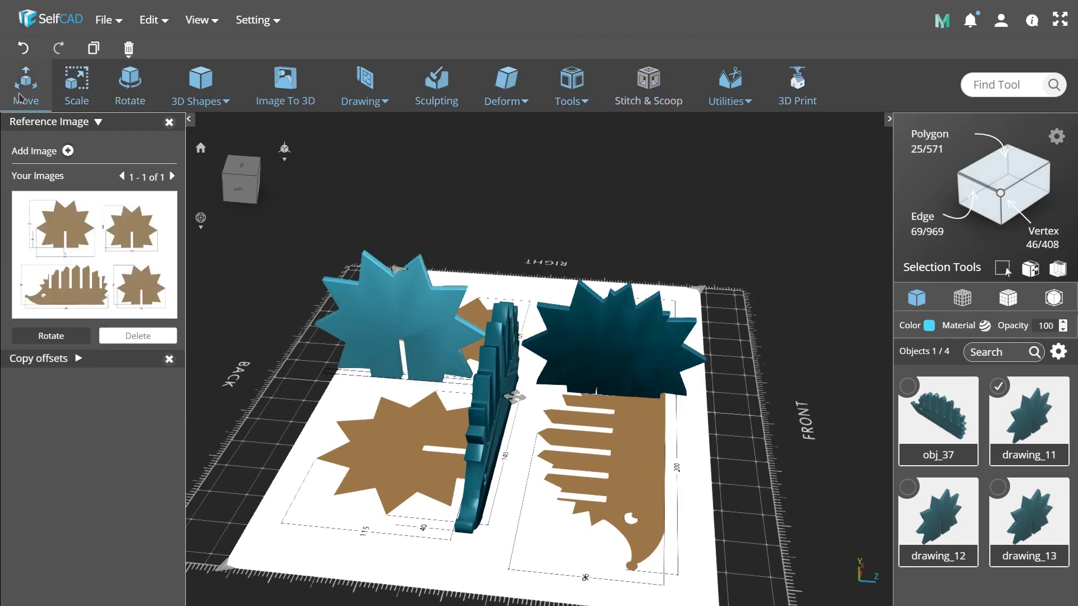
pyautogui.click(23, 92)
pyautogui.moveTo(441, 381); pyautogui.dragTo(553, 394)
pyautogui.moveTo(520, 429); pyautogui.dragTo(332, 559, button='right')
pyautogui.click(26, 85)
pyautogui.scroll(4, 432, 413)
# Select only the hedgehog body and shift it along the X axis to line up a gap between its spines with the large cross piece.
pyautogui.keyDown('shift'); pyautogui.click(490, 327); pyautogui.keyUp('shift')
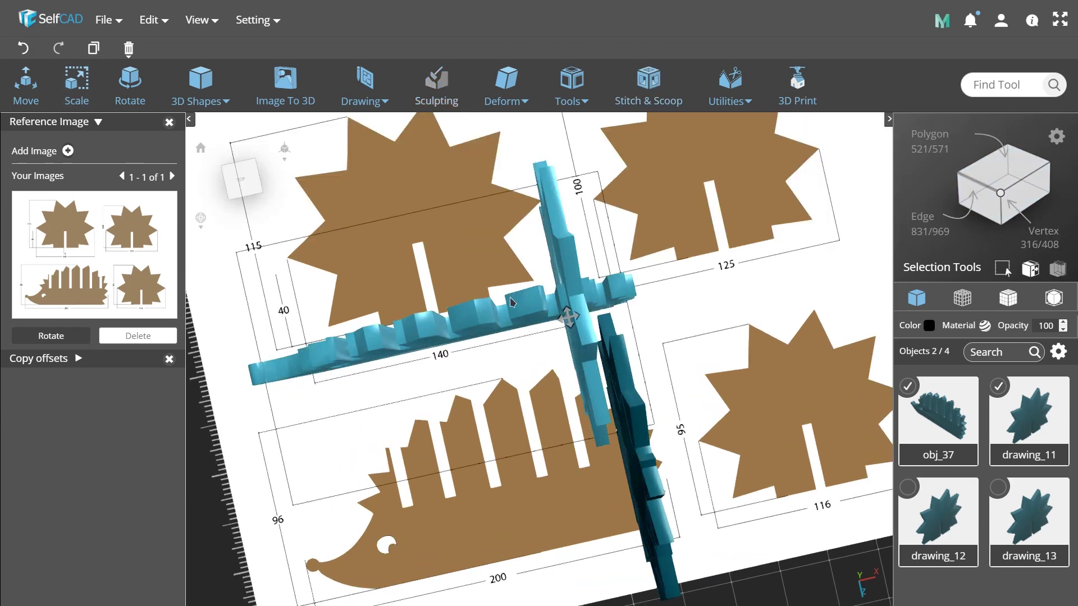
pyautogui.keyDown('shift'); pyautogui.click(562, 252); pyautogui.keyUp('shift')
pyautogui.click(26, 85)
pyautogui.moveTo(685, 402); pyautogui.dragTo(660, 352, button='right')
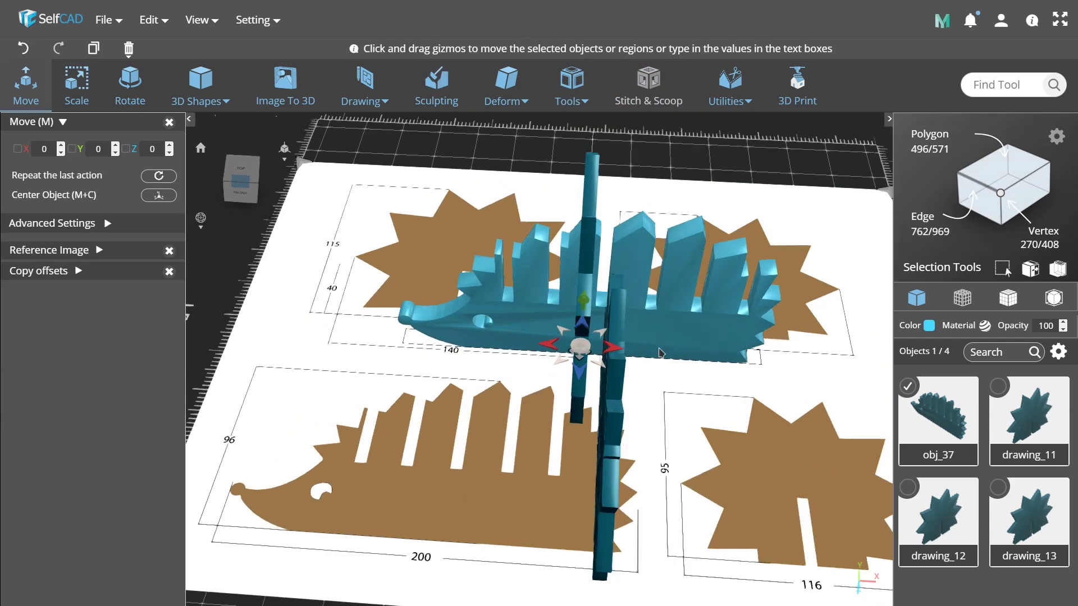
pyautogui.moveTo(612, 352); pyautogui.dragTo(714, 374)
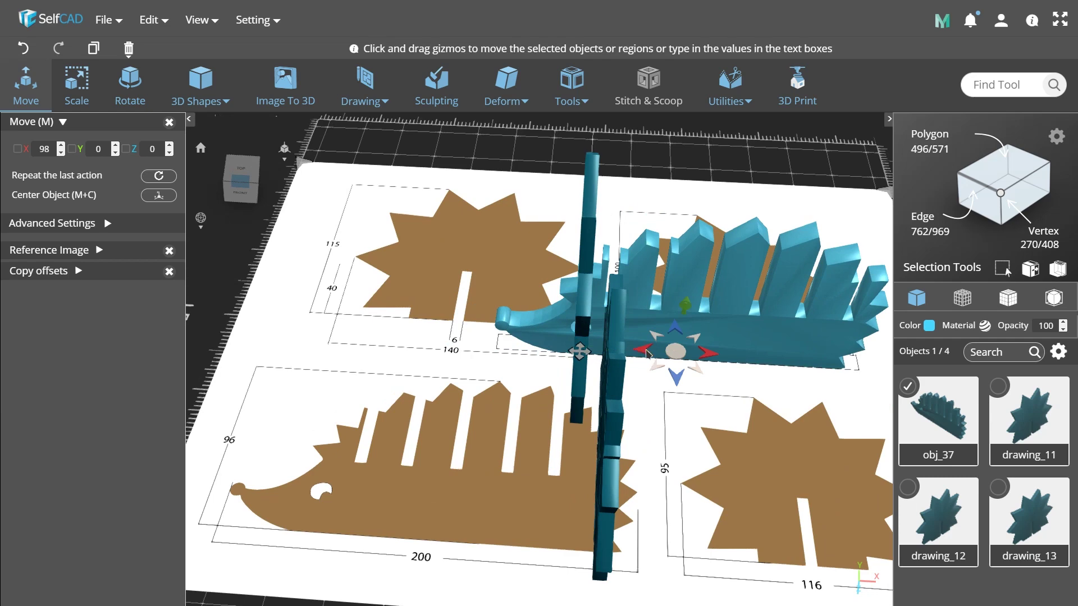
pyautogui.moveTo(648, 354); pyautogui.dragTo(535, 351)
pyautogui.moveTo(758, 361); pyautogui.dragTo(683, 326, button='right')
pyautogui.moveTo(505, 357); pyautogui.dragTo(529, 357)
pyautogui.moveTo(435, 325); pyautogui.dragTo(490, 350, button='right')
pyautogui.click(819, 200)
# Select only the largest cross piece and make one copy of it with all position offsets at 0.
pyautogui.click(682, 307)
pyautogui.moveTo(683, 307); pyautogui.dragTo(543, 281, button='right')
pyautogui.click(544, 281)
pyautogui.moveTo(750, 197); pyautogui.dragTo(670, 222, button='right')
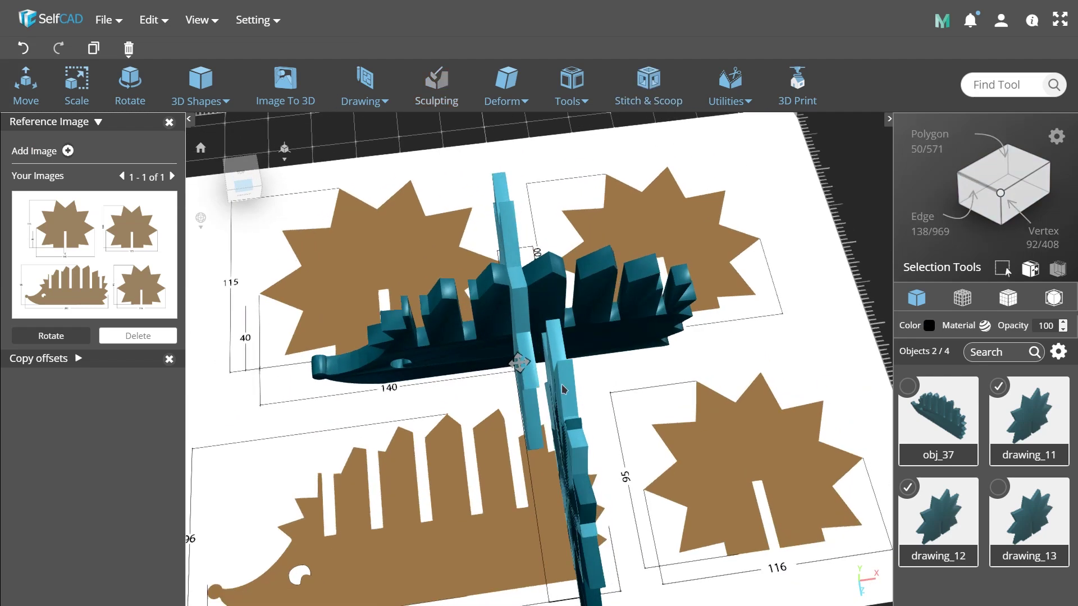
pyautogui.click(562, 379)
pyautogui.moveTo(801, 226); pyautogui.dragTo(762, 225, button='right')
pyautogui.click(79, 358)
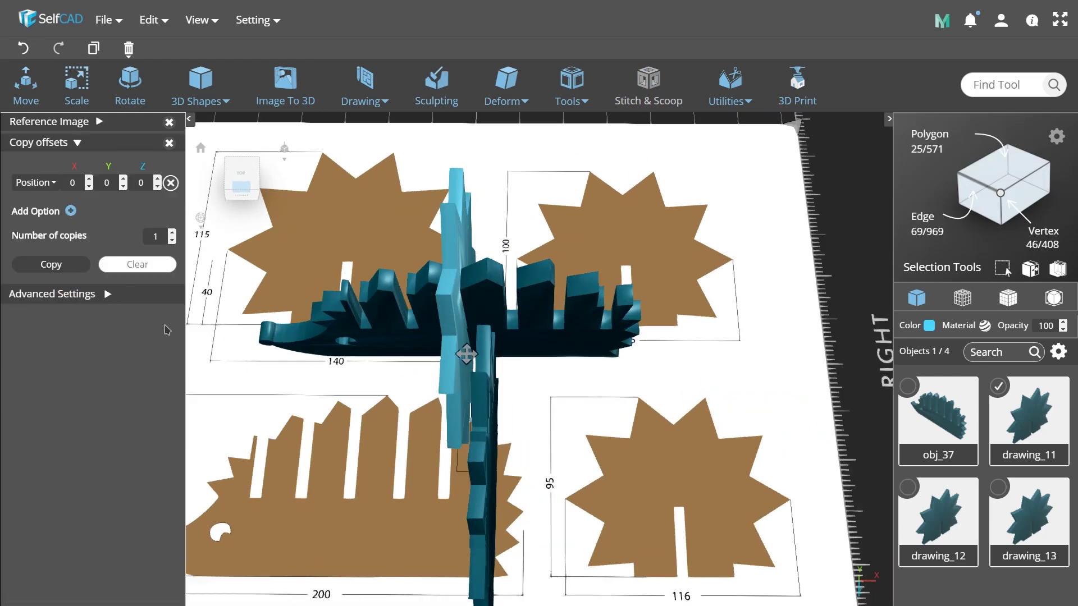
pyautogui.click(51, 264)
# Move the copied cross piece about 48 mm along the X axis to the body's next slot toward the tail.
pyautogui.click(26, 92)
pyautogui.moveTo(488, 350); pyautogui.dragTo(544, 349)
pyautogui.moveTo(346, 407); pyautogui.dragTo(320, 368, button='right')
pyautogui.moveTo(658, 342); pyautogui.dragTo(855, 299, button='right')
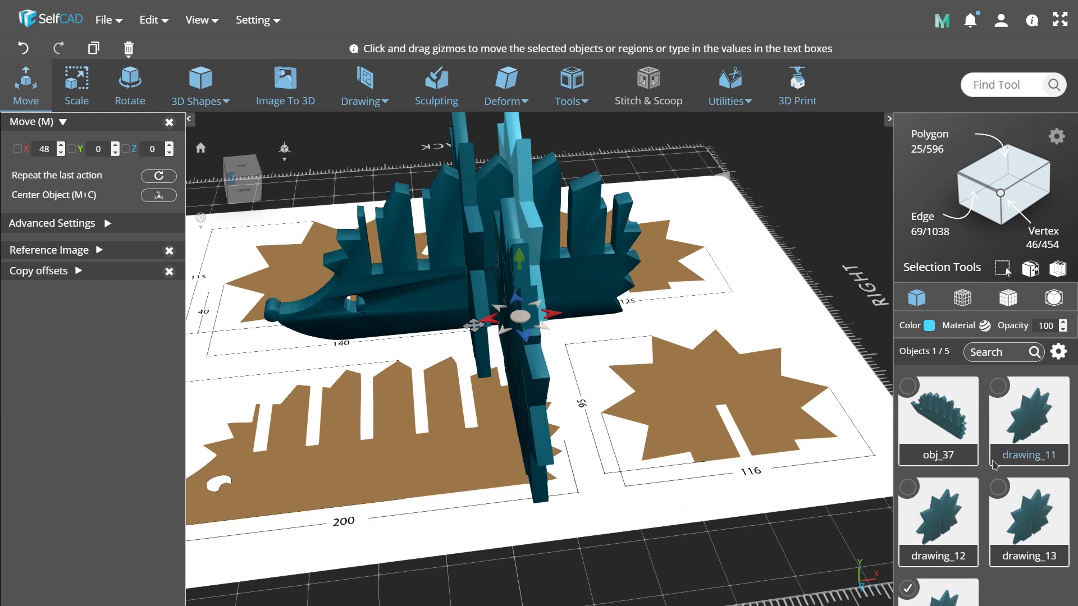
pyautogui.moveTo(629, 337); pyautogui.dragTo(690, 317, button='right')
# Select the 116 mm wide cross piece and move it along the Z axis until it crosses the hedgehog body.
pyautogui.click(696, 393)
pyautogui.moveTo(651, 376); pyautogui.dragTo(686, 354, button='right')
pyautogui.click(700, 298)
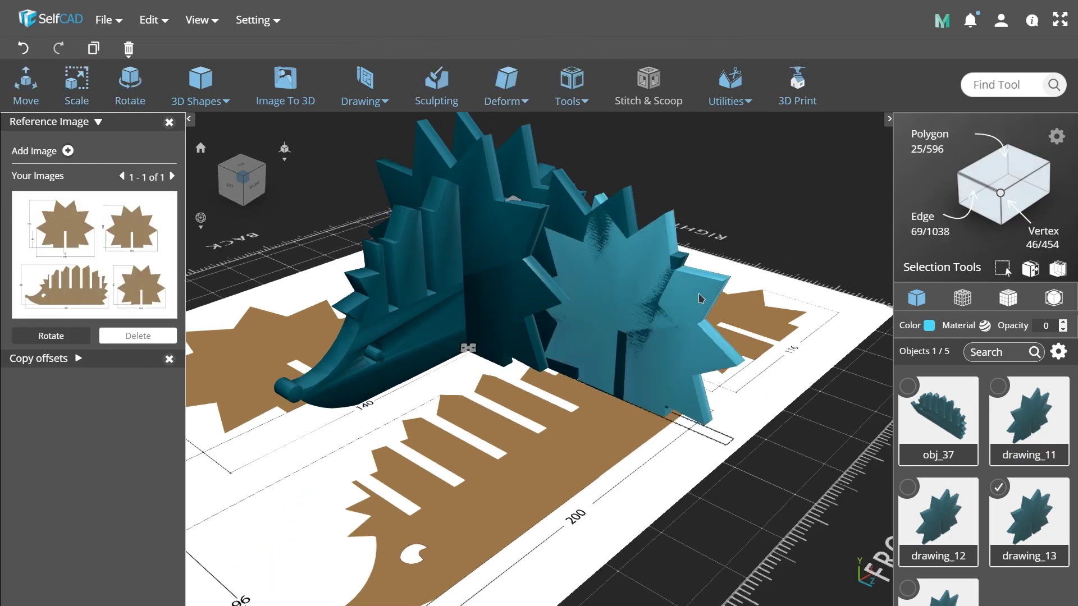
pyautogui.press('m')
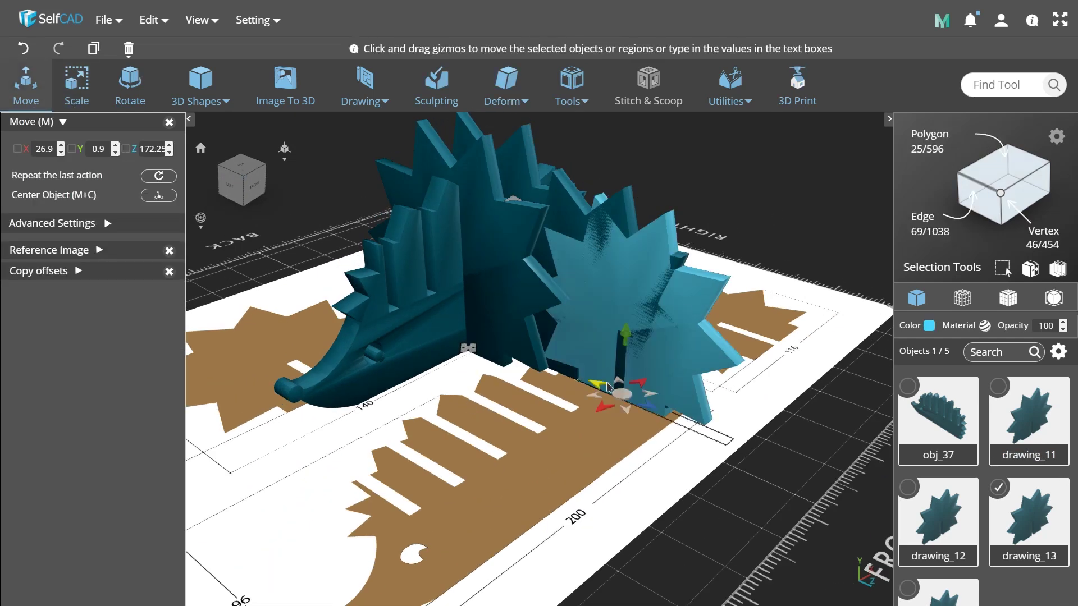
pyautogui.moveTo(608, 386); pyautogui.dragTo(484, 334)
pyautogui.moveTo(662, 342); pyautogui.dragTo(469, 373, button='right')
pyautogui.moveTo(513, 306); pyautogui.dragTo(476, 386)
pyautogui.click(36, 98)
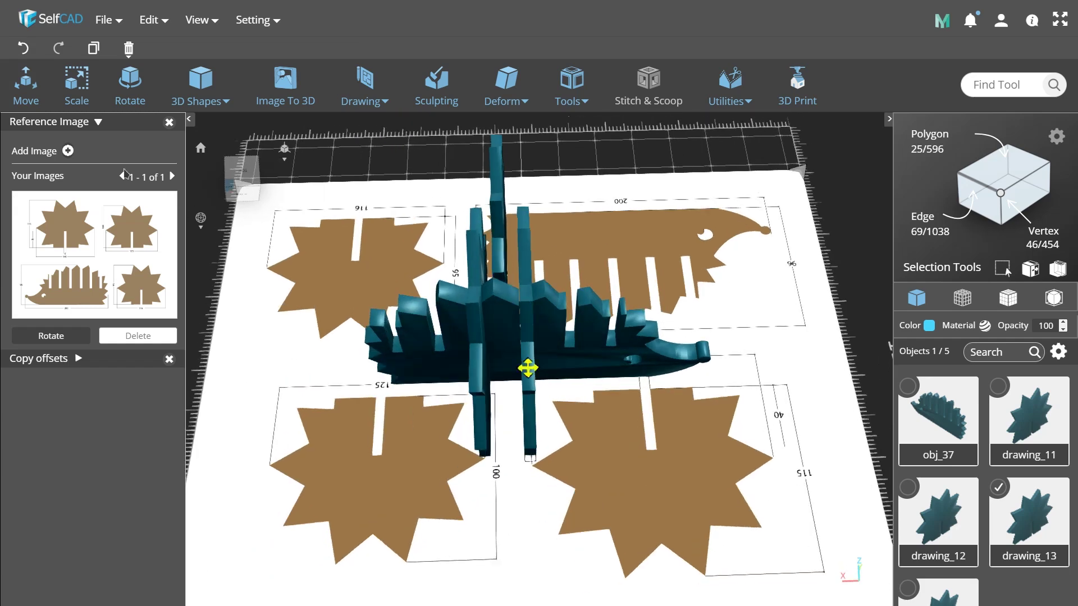
# Move the 116 mm wide cross piece along the X axis to about X 136, at the body's last slot near the tail.
pyautogui.press('m')
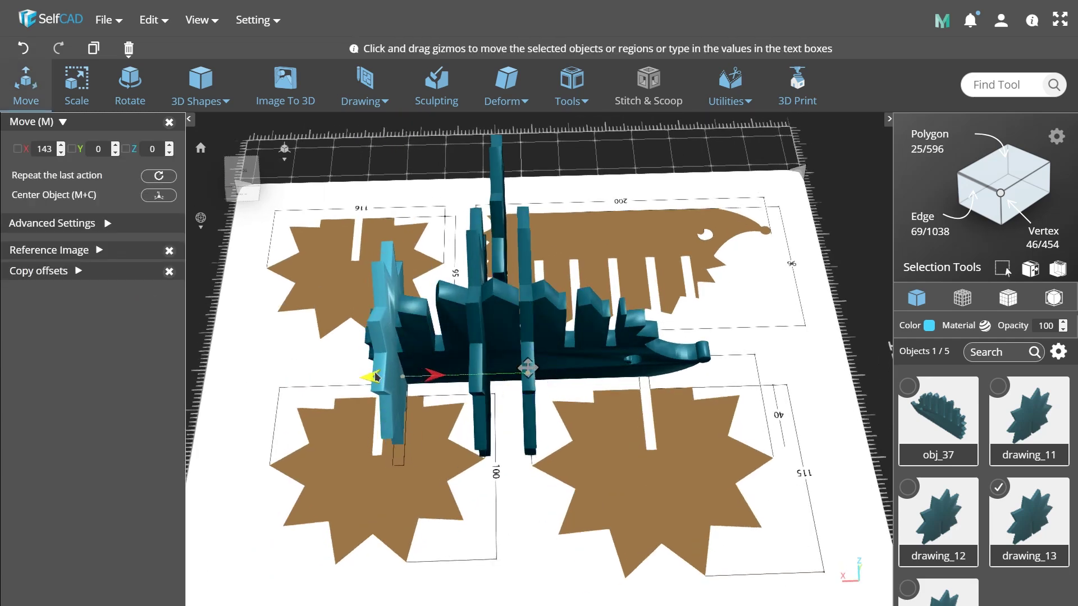
pyautogui.moveTo(378, 381); pyautogui.dragTo(378, 380)
pyautogui.moveTo(378, 381); pyautogui.dragTo(421, 370, button='right')
pyautogui.scroll(4, 354, 368)
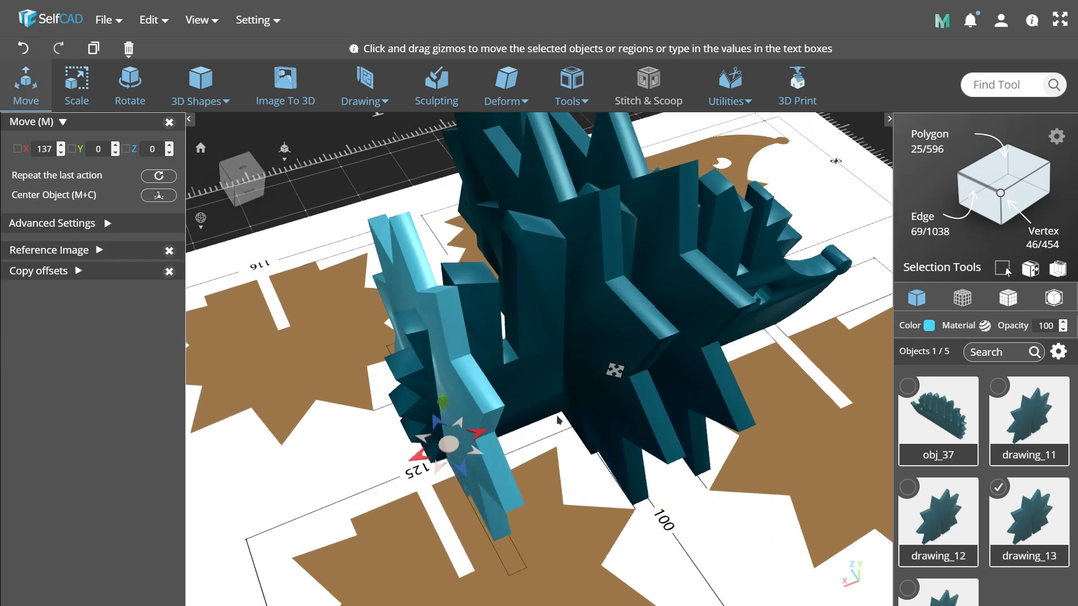
pyautogui.moveTo(570, 426); pyautogui.dragTo(526, 440, button='right')
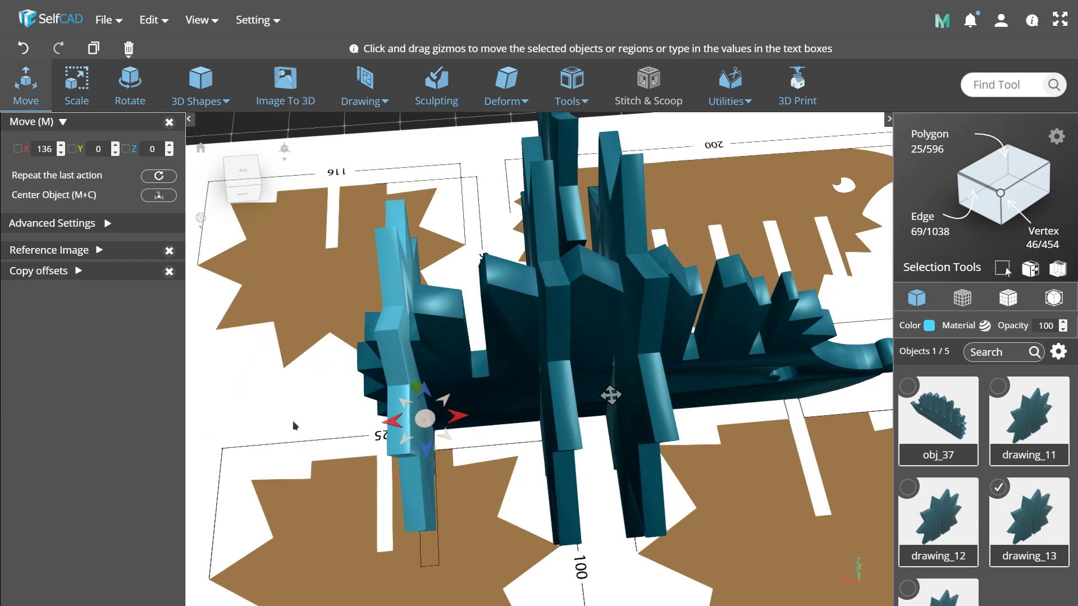
# Select only the 125 mm wide cross piece and move it along the Z axis until it crosses the hedgehog body.
pyautogui.moveTo(293, 425); pyautogui.dragTo(737, 322, button='right')
pyautogui.click(595, 290)
pyautogui.click(396, 309)
pyautogui.moveTo(659, 428); pyautogui.dragTo(690, 483, button='right')
pyautogui.click(31, 101)
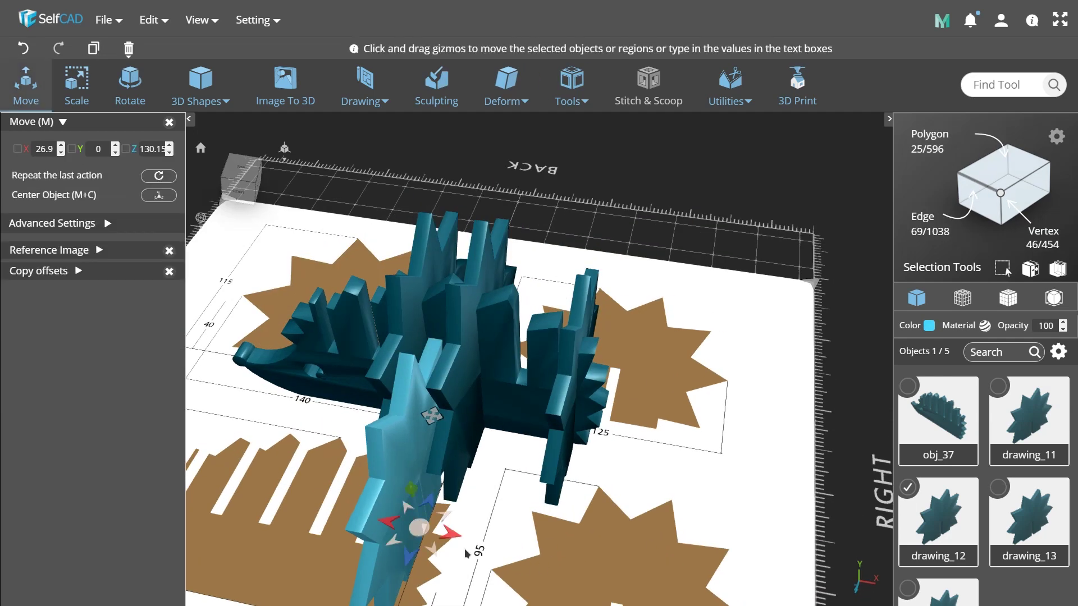
pyautogui.moveTo(452, 534); pyautogui.dragTo(526, 455)
pyautogui.moveTo(584, 418); pyautogui.dragTo(616, 502, button='right')
# Move the 125 mm wide cross piece along the X axis to about X 92, at the slot before the tail piece.
pyautogui.click(26, 84)
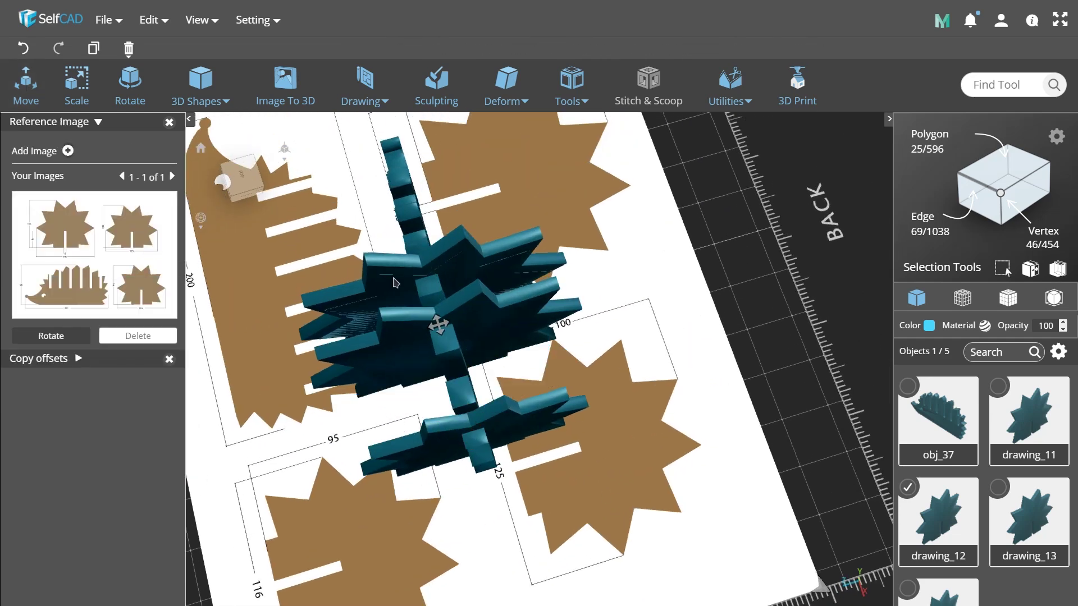
pyautogui.press('m')
pyautogui.moveTo(457, 359); pyautogui.dragTo(484, 428)
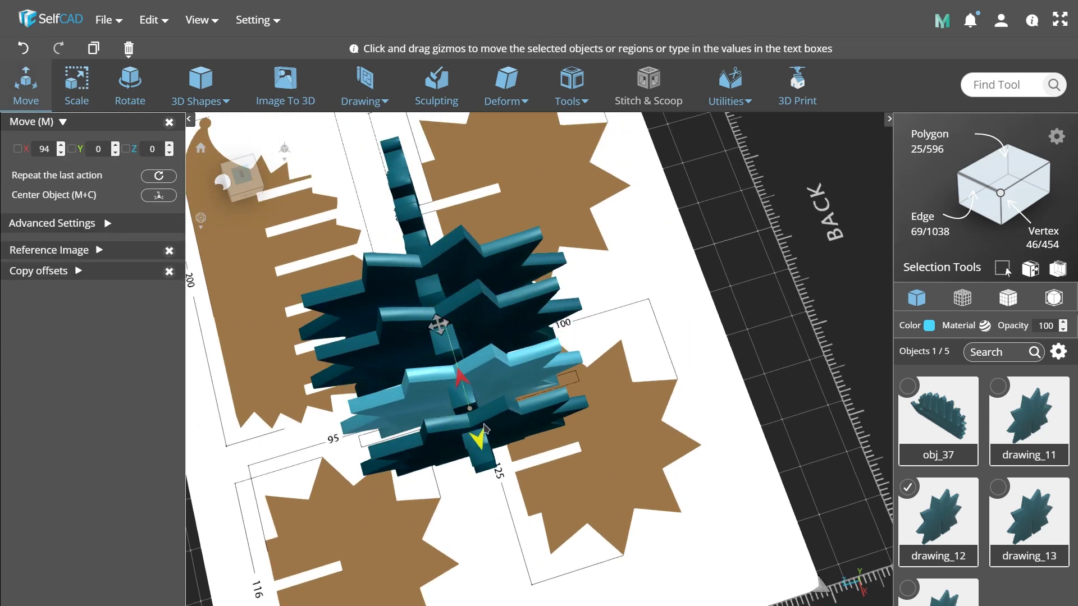
pyautogui.moveTo(323, 438); pyautogui.dragTo(569, 436)
pyautogui.moveTo(623, 376)
pyautogui.mouseDown(button='right')
pyautogui.moveTo(681, 449)
pyautogui.moveTo(681, 416)
pyautogui.moveTo(627, 357)
pyautogui.mouseUp(button='right')
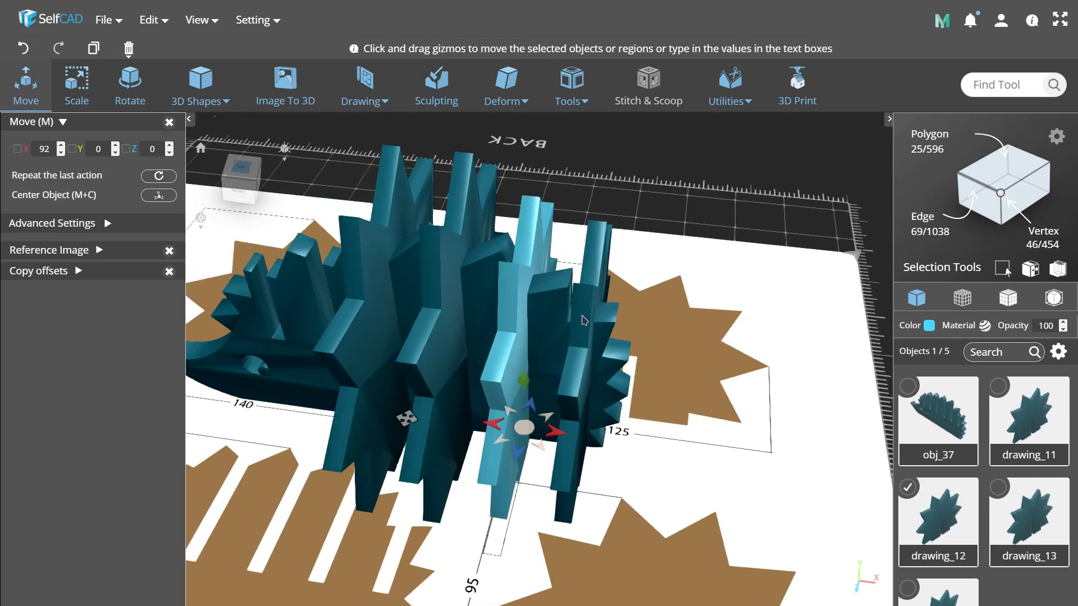
# Make one copy of the two tail-side cross pieces with zero position offsets and rotate the copies about the Y axis to reverse their order.
pyautogui.keyDown('shift'); pyautogui.click(584, 320); pyautogui.keyUp('shift')
pyautogui.click(38, 271)
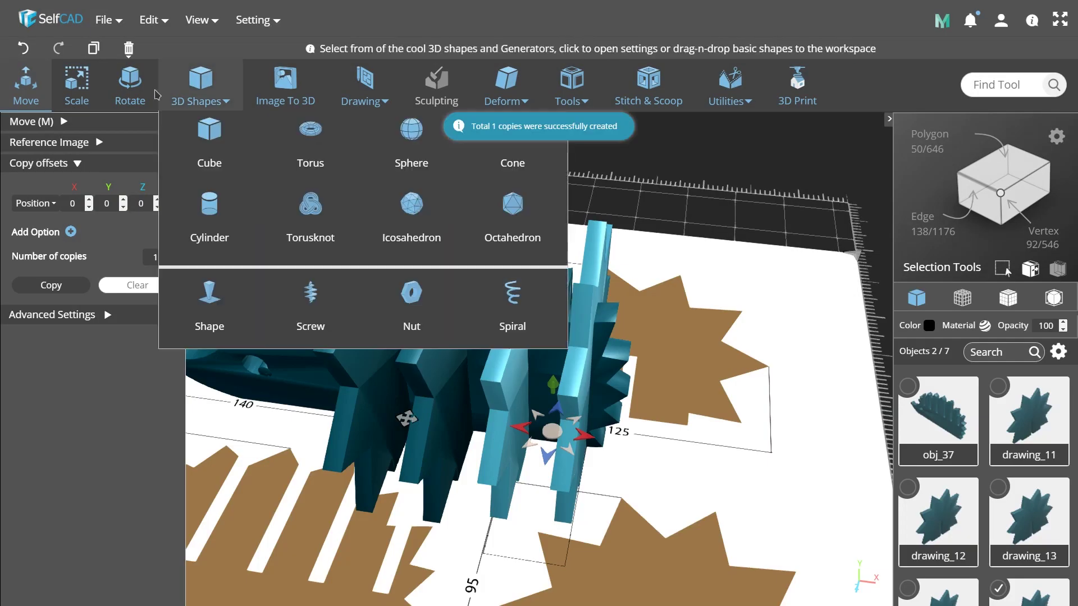
pyautogui.click(130, 84)
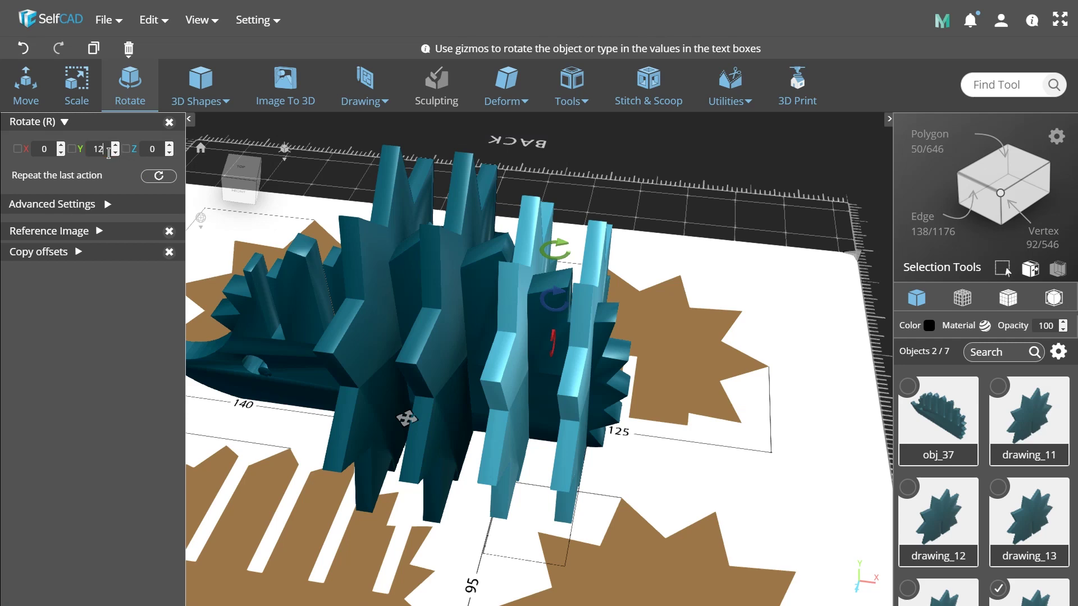
pyautogui.click(108, 153)
pyautogui.write('1')
pyautogui.press('Return')
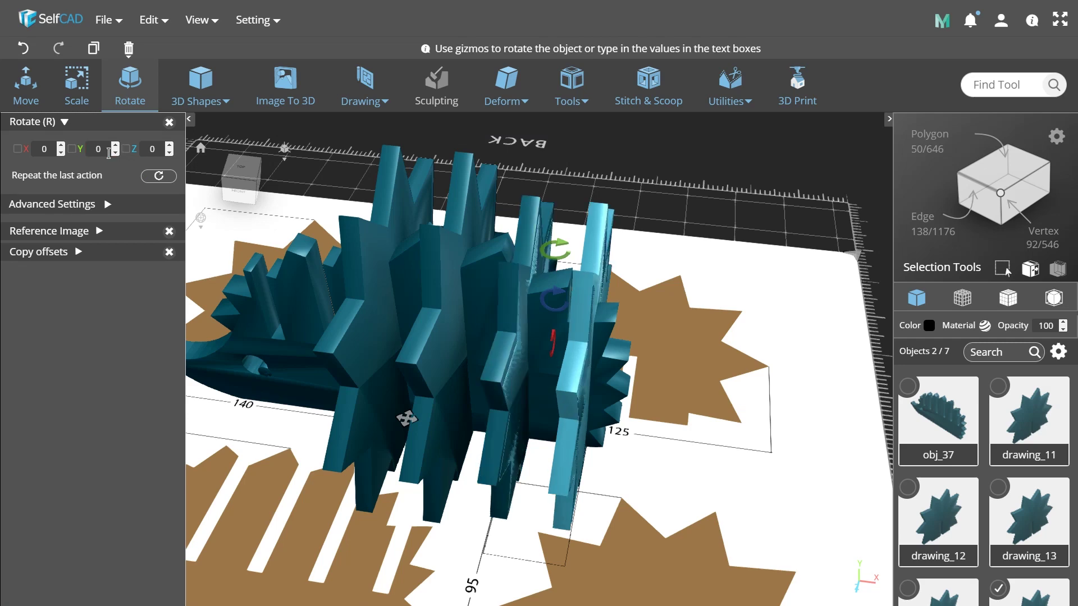
# Move the two copied cross pieces along the X axis to about X -67, at the slots nearest the head, and clear the selection.
pyautogui.click(27, 90)
pyautogui.moveTo(455, 410); pyautogui.dragTo(300, 391)
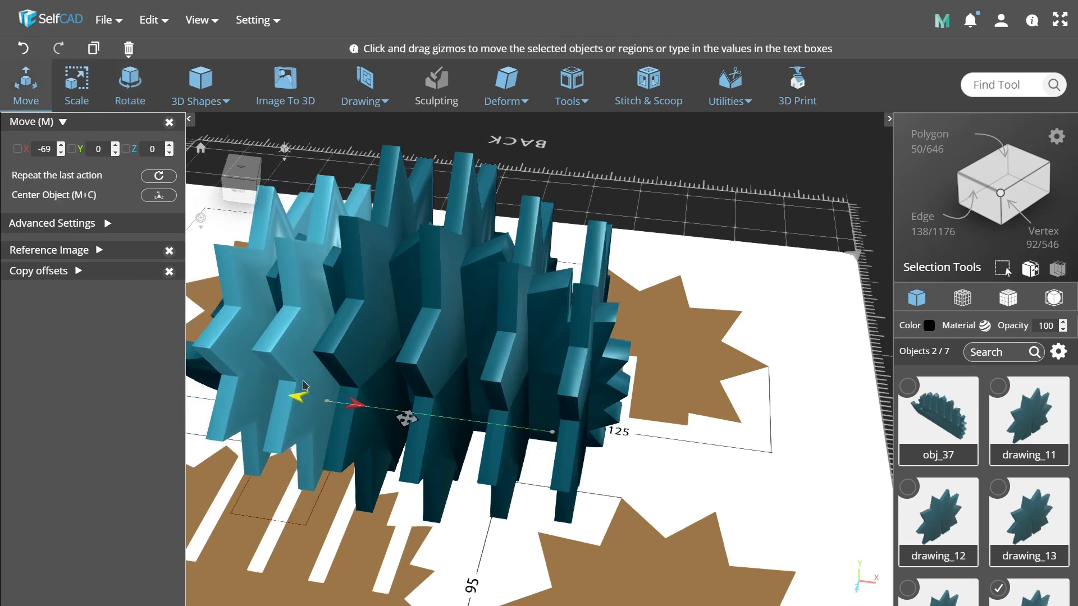
pyautogui.moveTo(280, 522); pyautogui.dragTo(574, 541, button='middle')
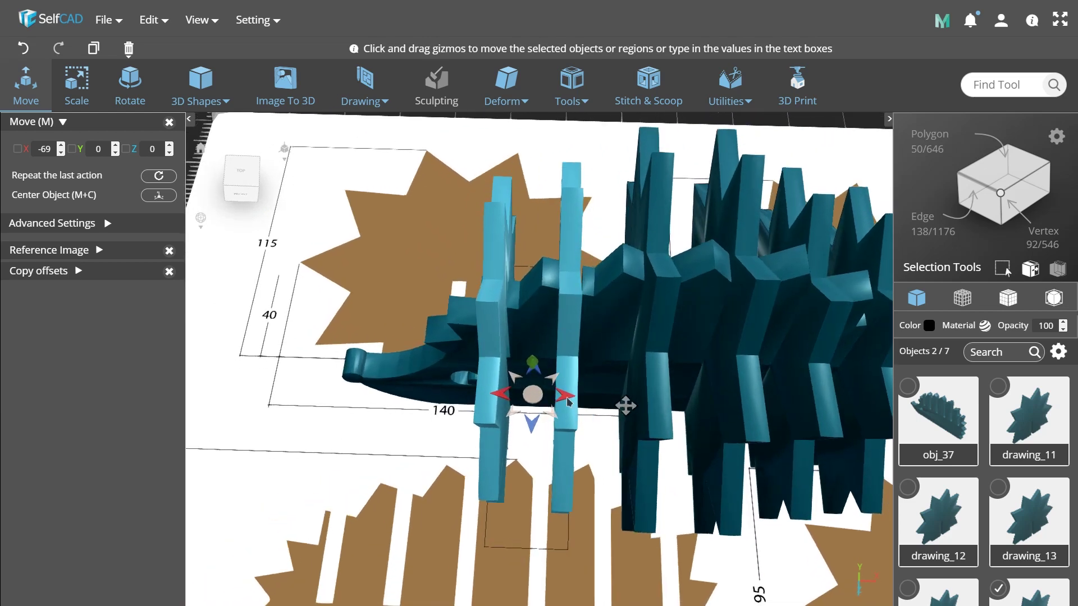
pyautogui.moveTo(568, 401); pyautogui.dragTo(568, 403)
pyautogui.scroll(-8, 313, 421)
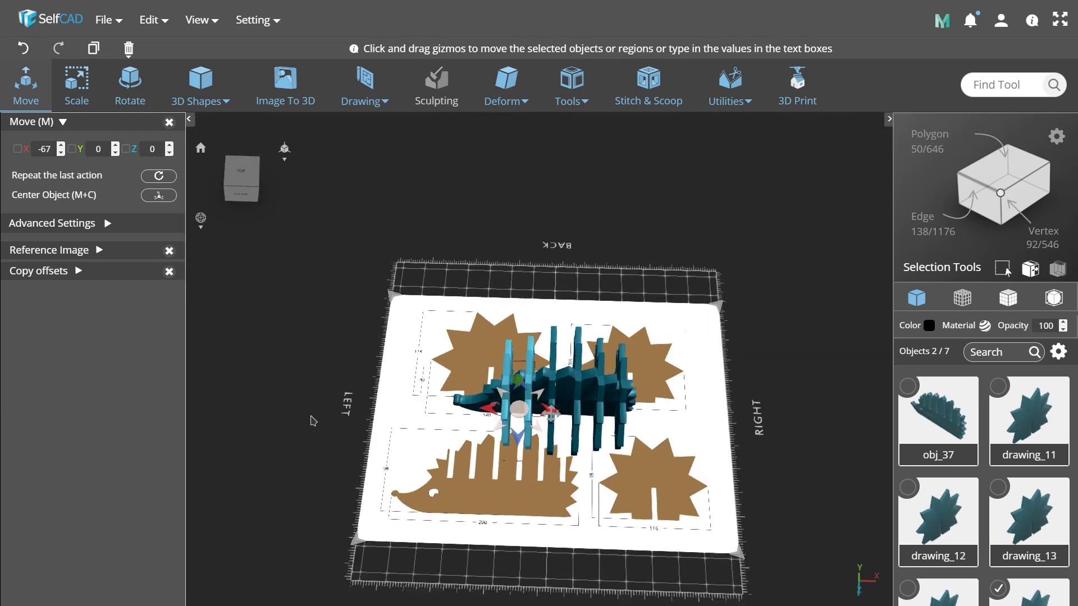
pyautogui.moveTo(313, 421); pyautogui.dragTo(460, 343, button='middle')
pyautogui.click(801, 311)
# Select all seven pieces of the assembled hedgehog.
pyautogui.moveTo(801, 310); pyautogui.dragTo(768, 368, button='middle')
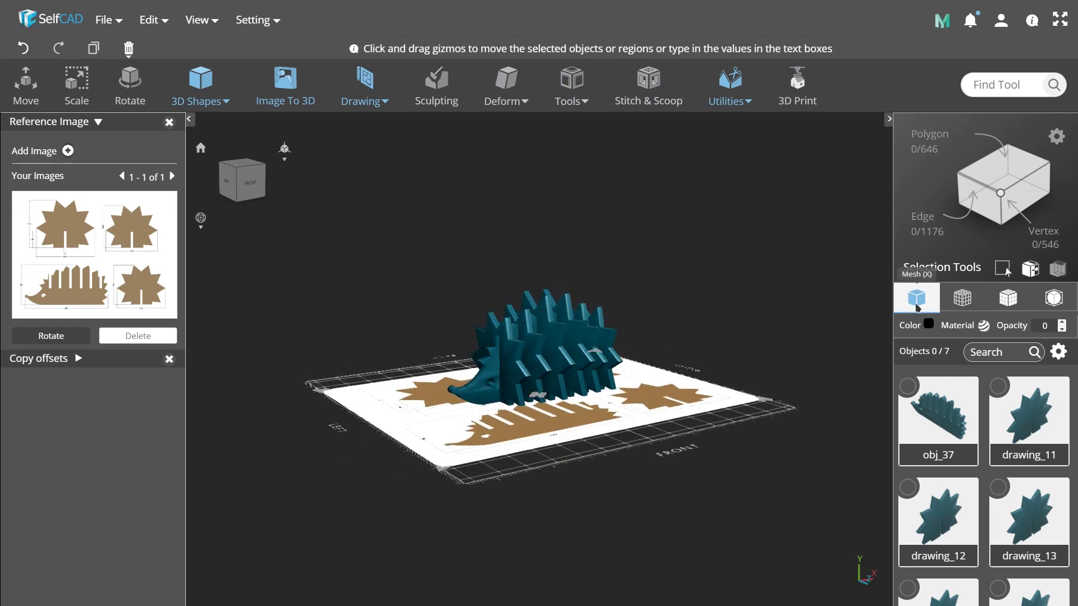
pyautogui.scroll(10, 404, 381)
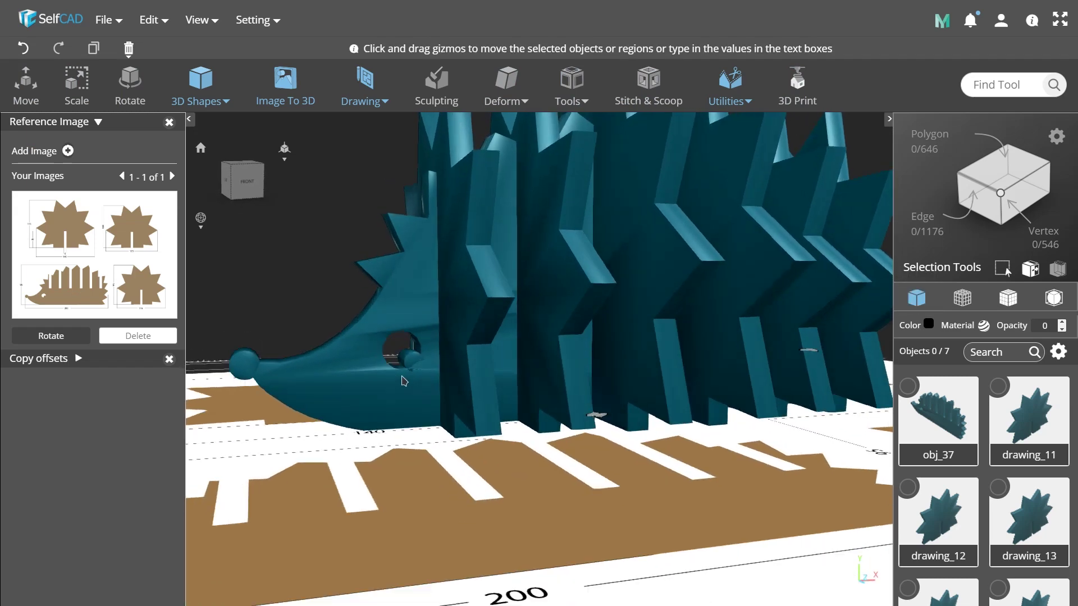
pyautogui.scroll(-10, 403, 382)
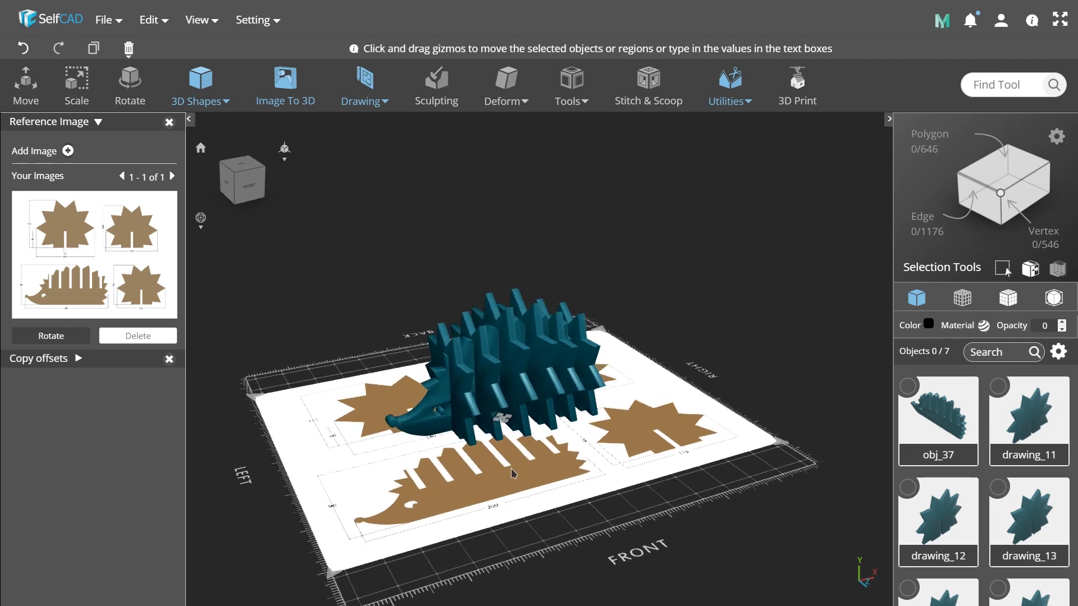
pyautogui.moveTo(513, 473); pyautogui.dragTo(610, 461, button='middle')
pyautogui.click(997, 387)
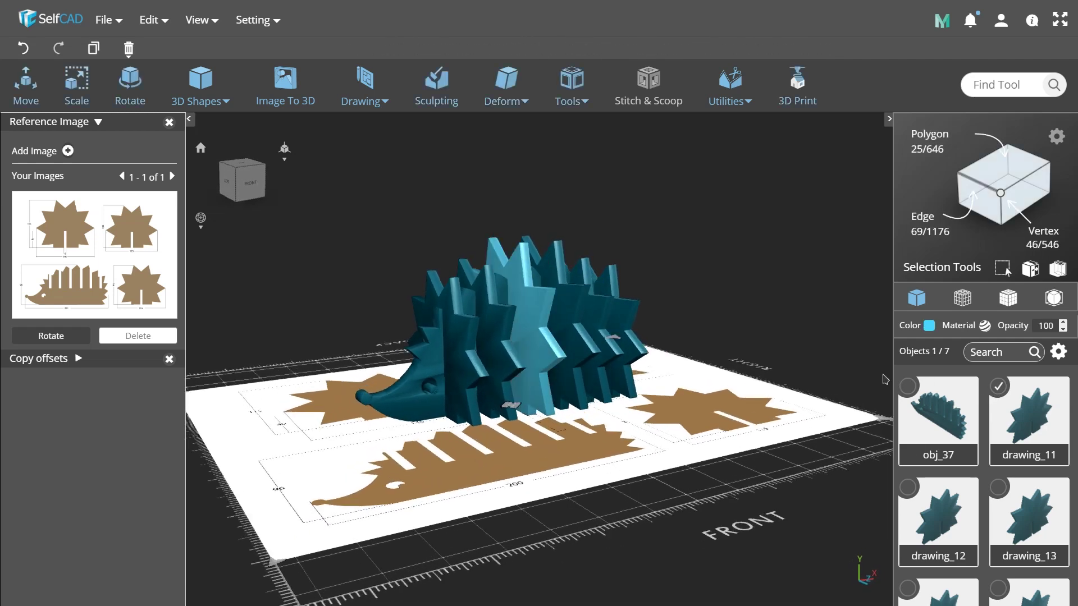
pyautogui.click(907, 386)
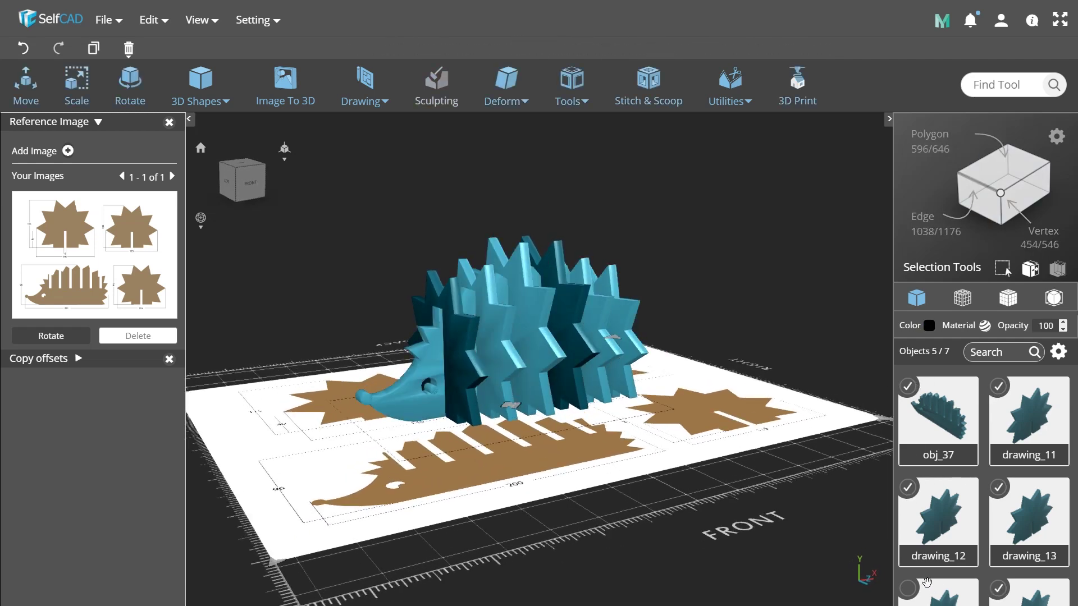
pyautogui.scroll(-2, 926, 582)
# Set the colour of the selected pieces to the light wood tone #edc076.
pyautogui.click(929, 326)
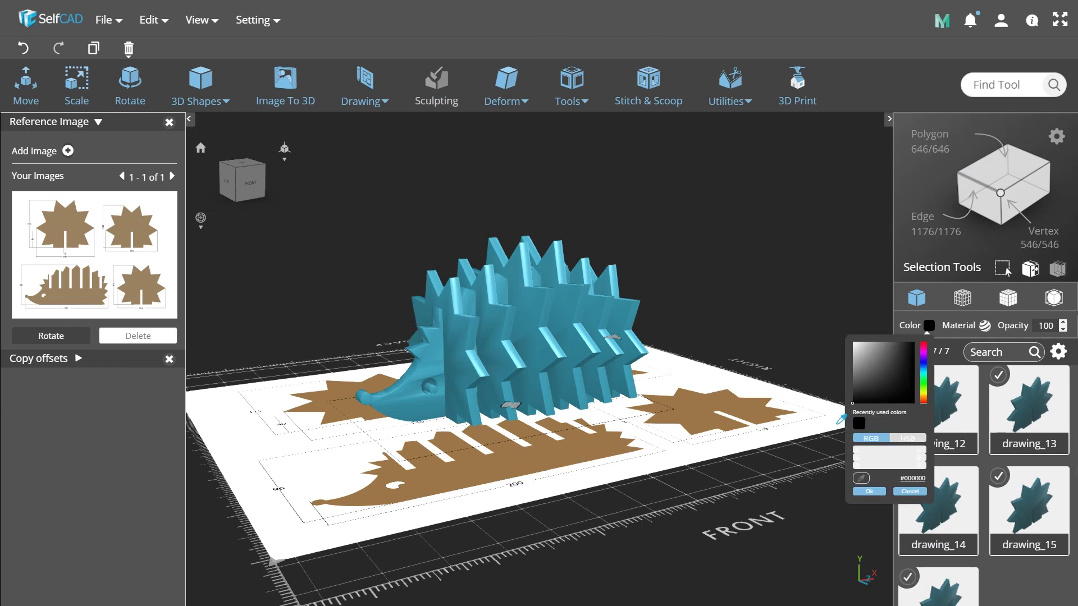
pyautogui.click(922, 399)
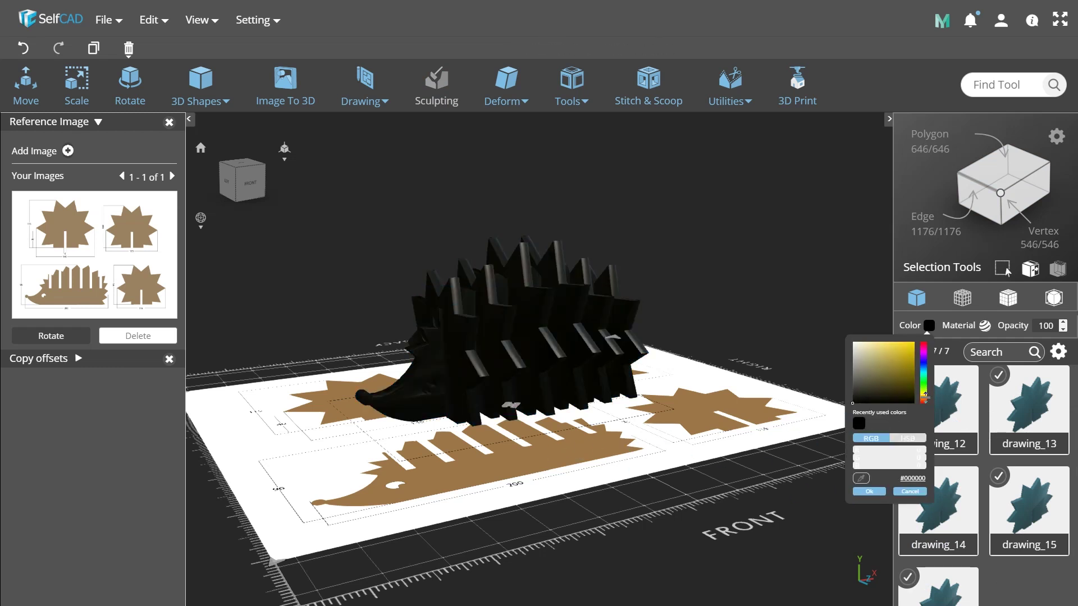
pyautogui.moveTo(882, 340); pyautogui.dragTo(884, 348)
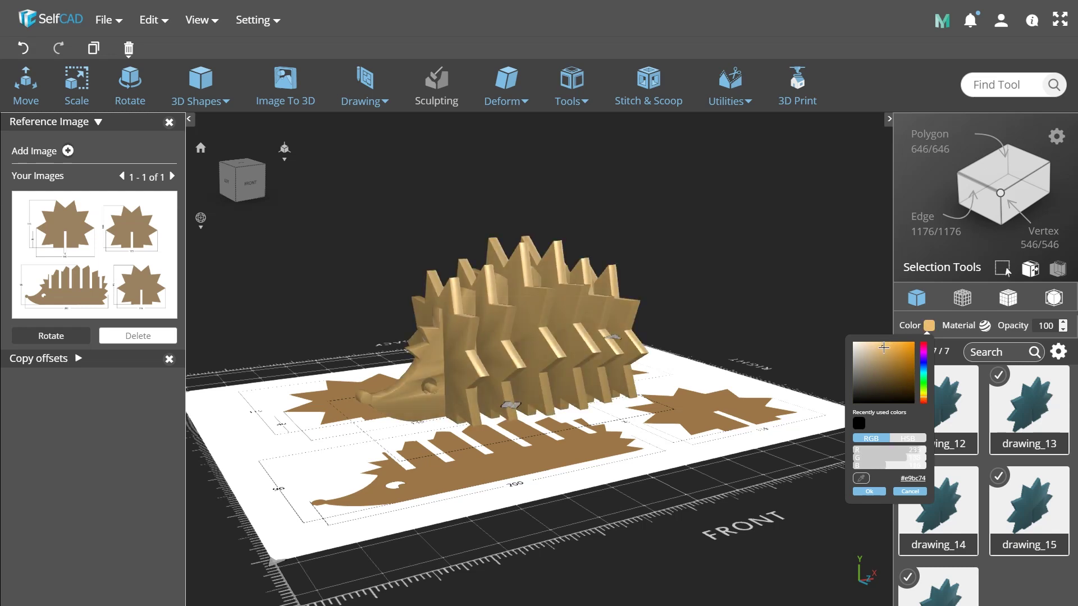
pyautogui.moveTo(615, 446)
pyautogui.mouseDown(button='middle')
pyautogui.moveTo(646, 418)
pyautogui.moveTo(616, 462)
pyautogui.mouseUp(button='middle')
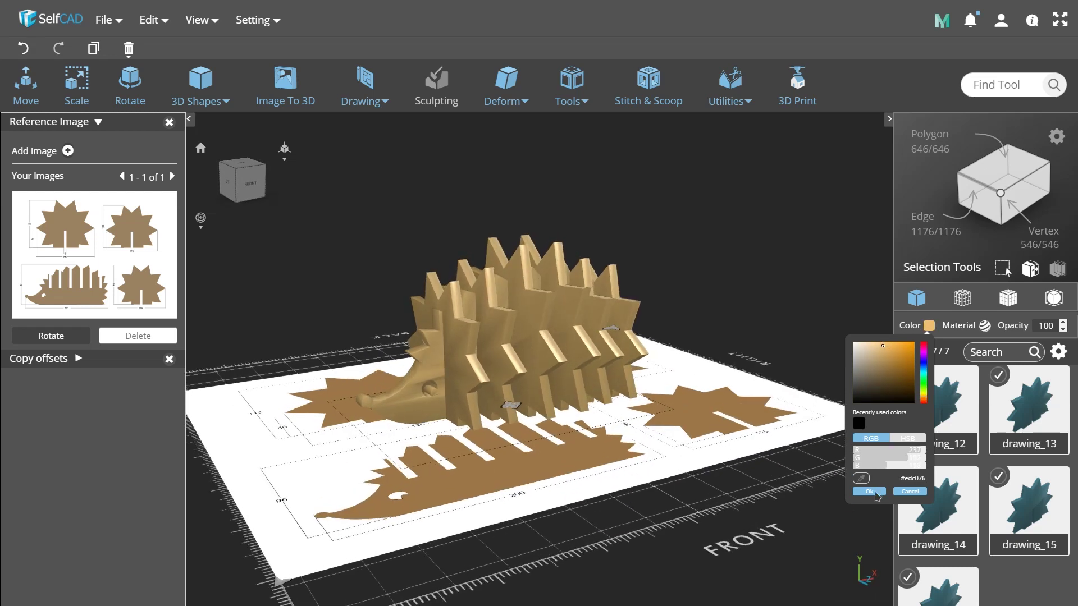
pyautogui.click(874, 492)
# Make one copy of the whole hedgehog and move it in front of the original to about X -16, Z 233, then clear the selection.
pyautogui.moveTo(824, 305); pyautogui.dragTo(834, 355, button='middle')
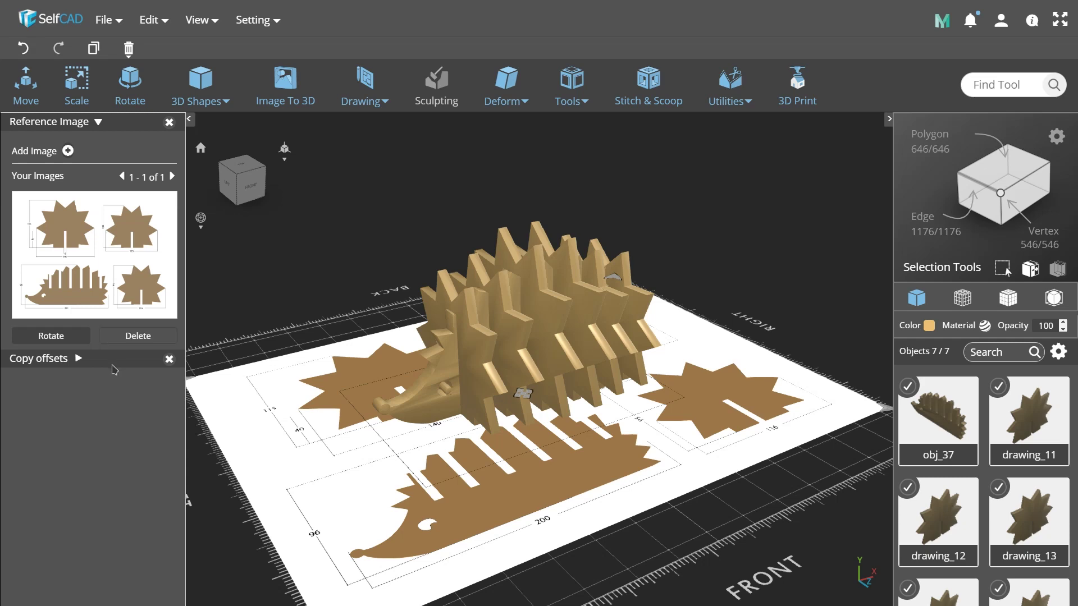
pyautogui.click(78, 359)
pyautogui.click(49, 267)
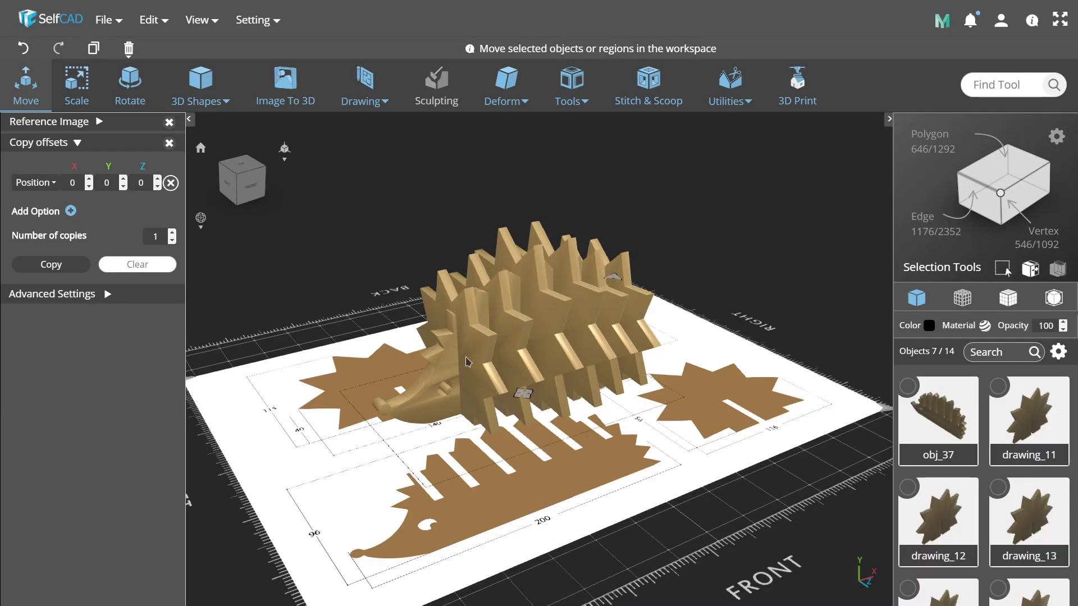
pyautogui.moveTo(528, 414); pyautogui.dragTo(649, 499)
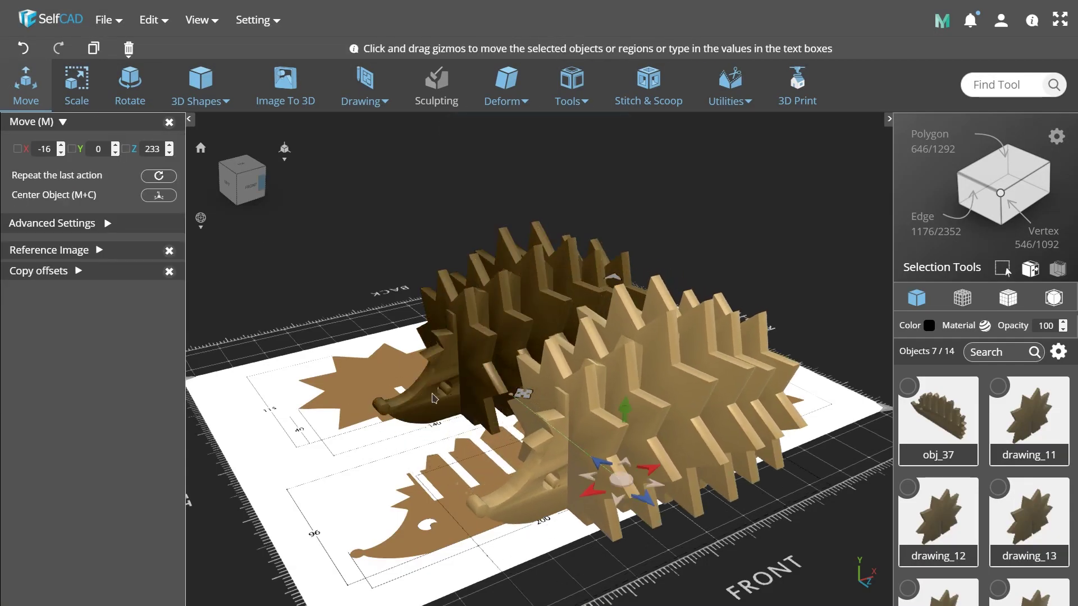
pyautogui.moveTo(649, 498); pyautogui.dragTo(698, 443, button='middle')
pyautogui.click(698, 443)
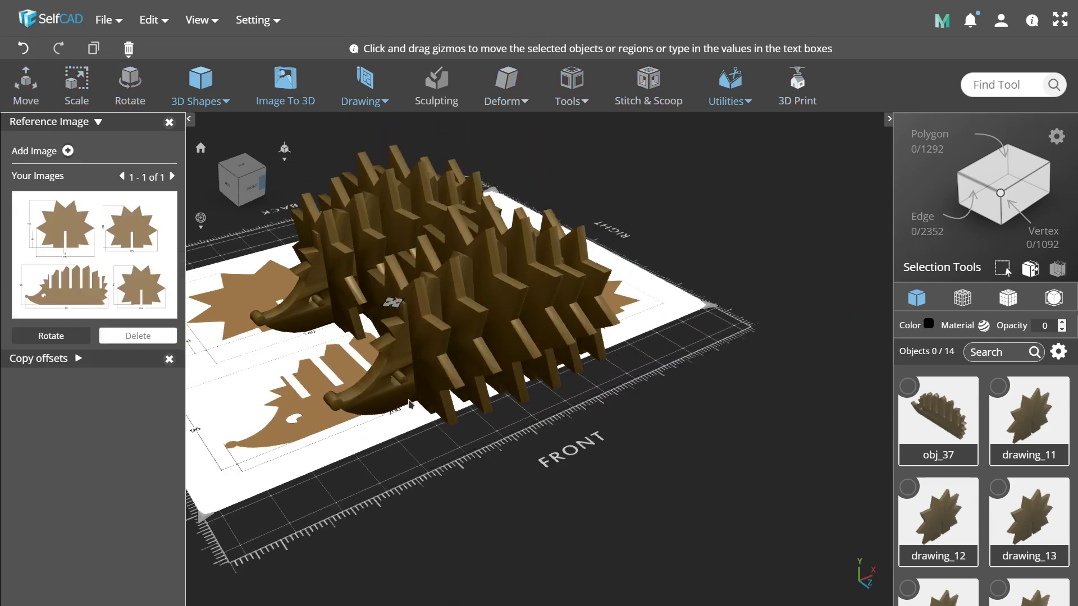
# Apply the Wood 1 material with Face Projection to the body of the front hedgehog.
pyautogui.click(383, 388)
pyautogui.click(89, 147)
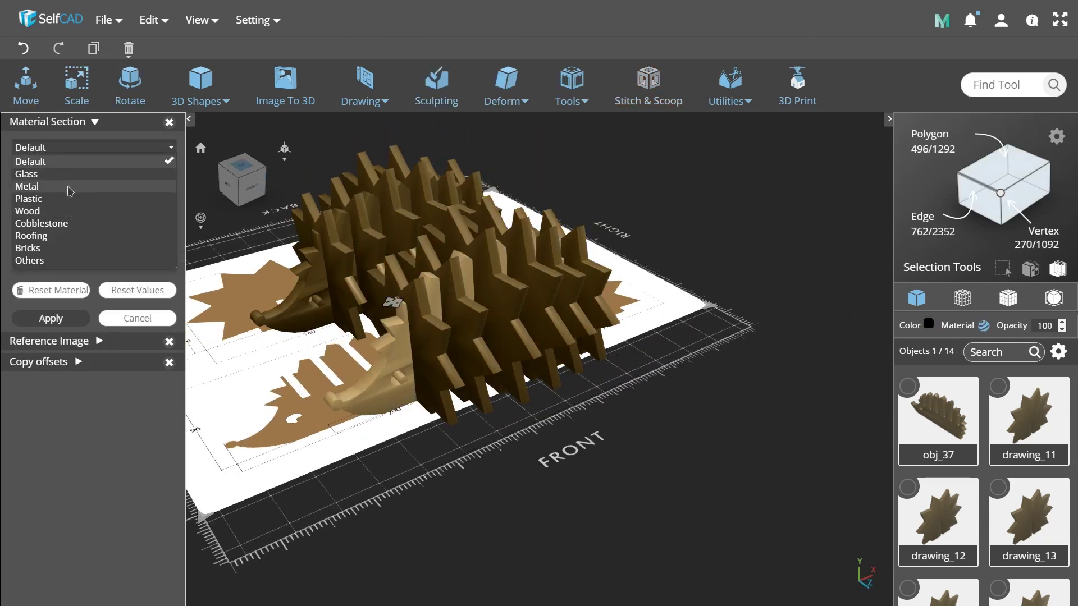
pyautogui.click(61, 211)
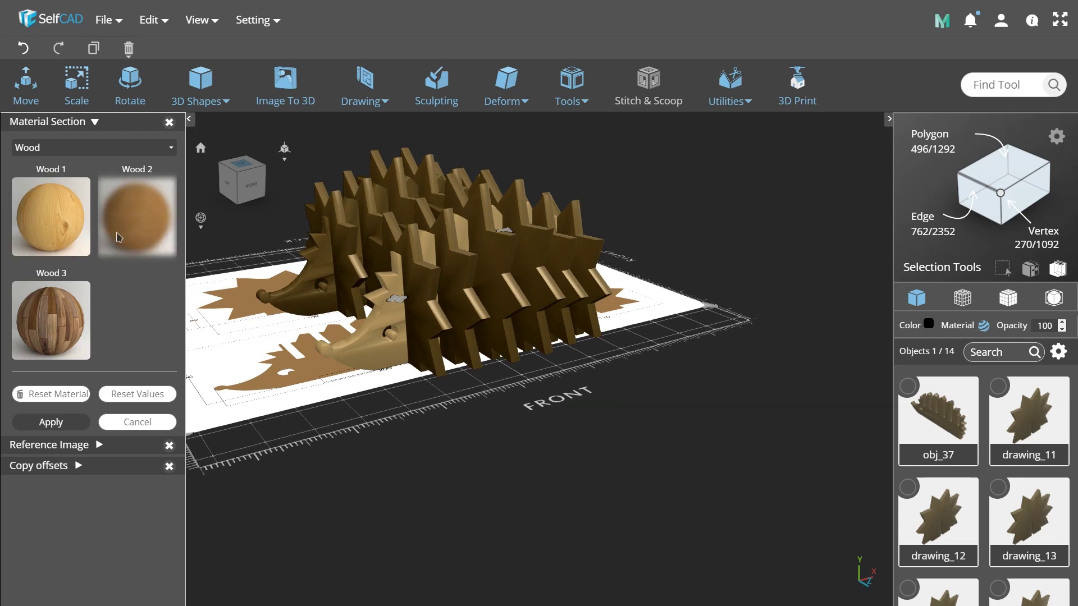
pyautogui.click(116, 237)
pyautogui.click(66, 224)
pyautogui.scroll(5, 406, 371)
pyautogui.moveTo(484, 437); pyautogui.dragTo(490, 415, button='middle')
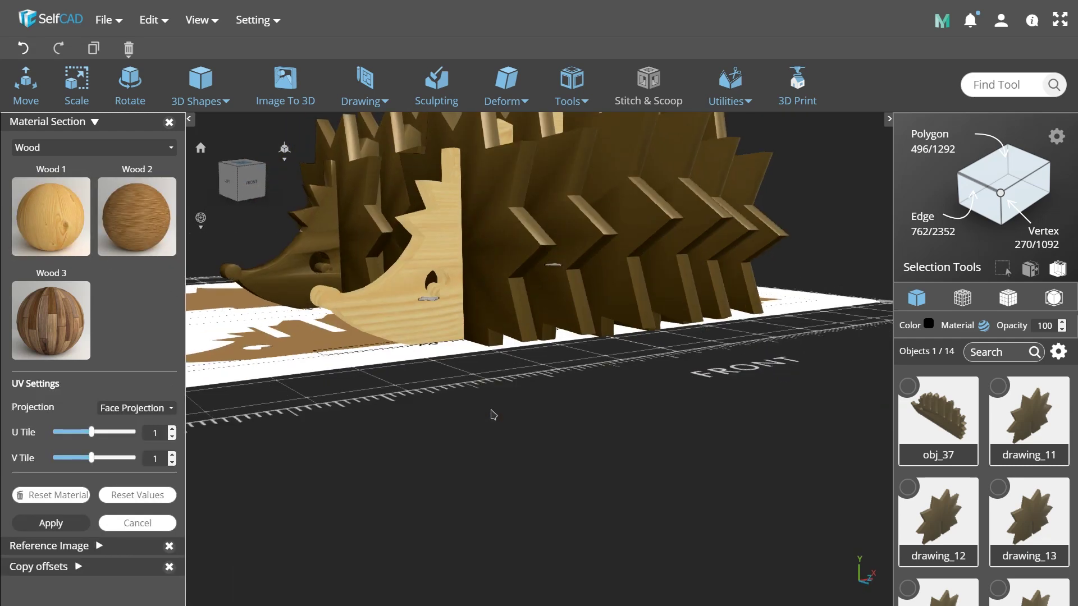
pyautogui.scroll(-3, 451, 380)
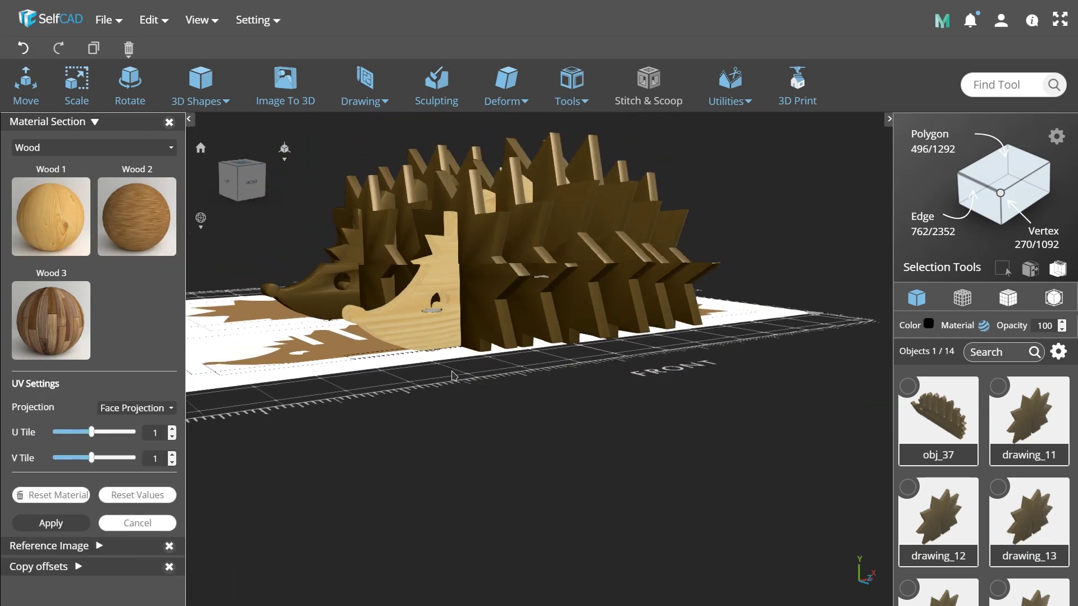
pyautogui.click(54, 528)
# Apply the Wood 1 material to the front hedgehog's cross piece nearest the head.
pyautogui.click(500, 280)
pyautogui.scroll(2, 500, 280)
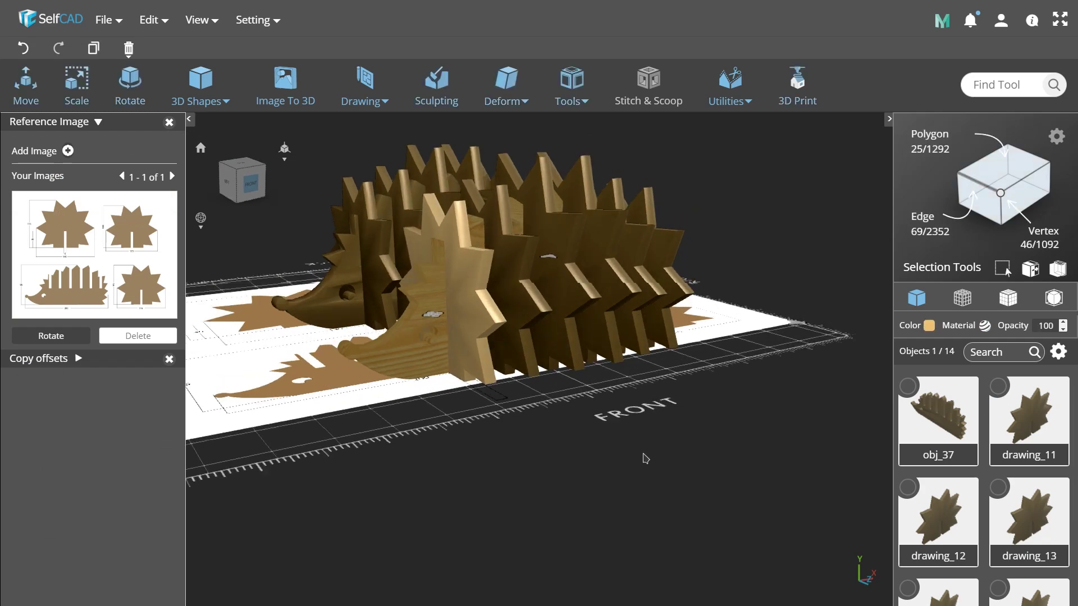
pyautogui.click(983, 325)
pyautogui.click(93, 147)
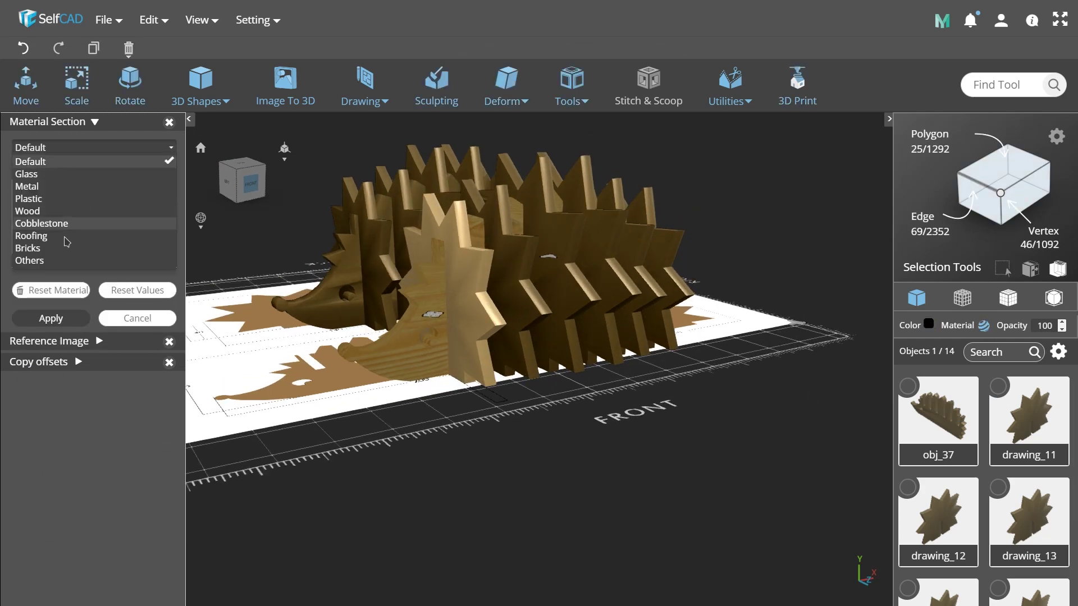
pyautogui.click(50, 210)
pyautogui.click(50, 202)
pyautogui.moveTo(567, 508); pyautogui.dragTo(543, 444)
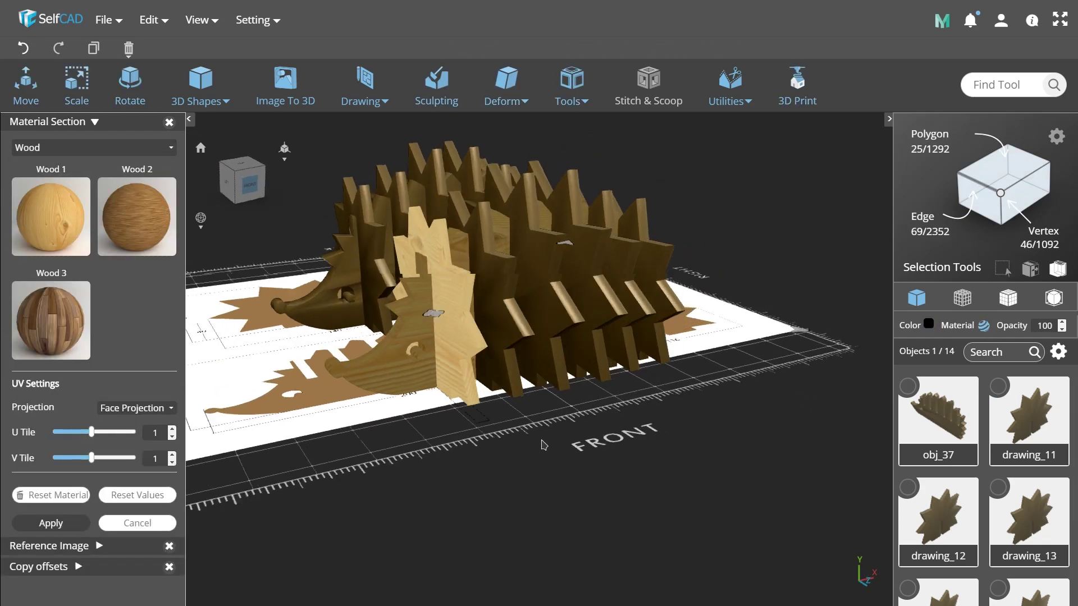
pyautogui.click(73, 528)
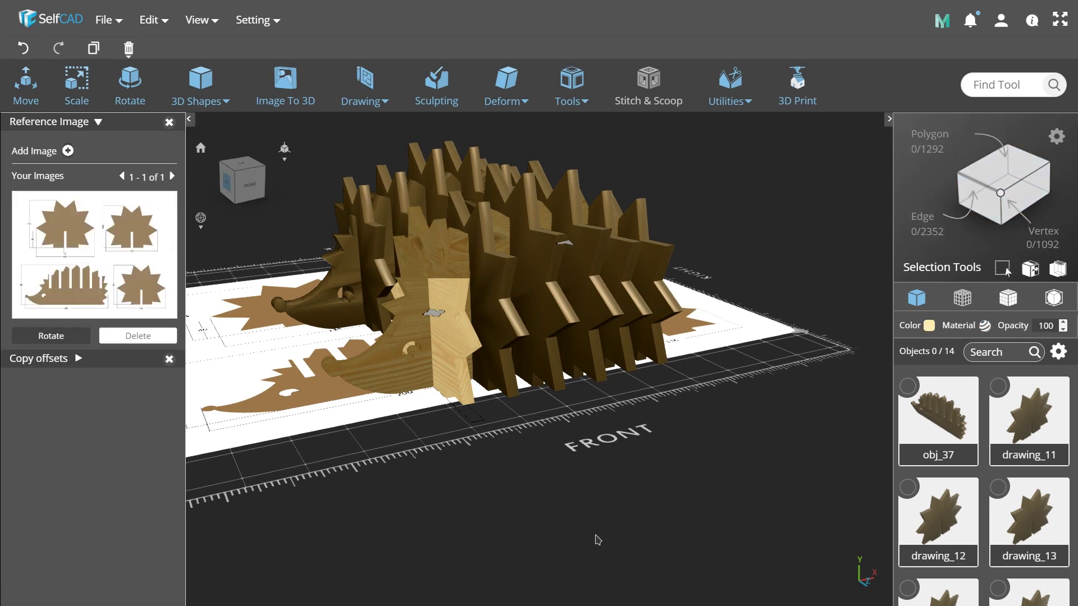
# Apply the Wood 1 material to the five remaining cross pieces of the front hedgehog.
pyautogui.click(584, 308)
pyautogui.click(584, 309)
pyautogui.click(628, 308)
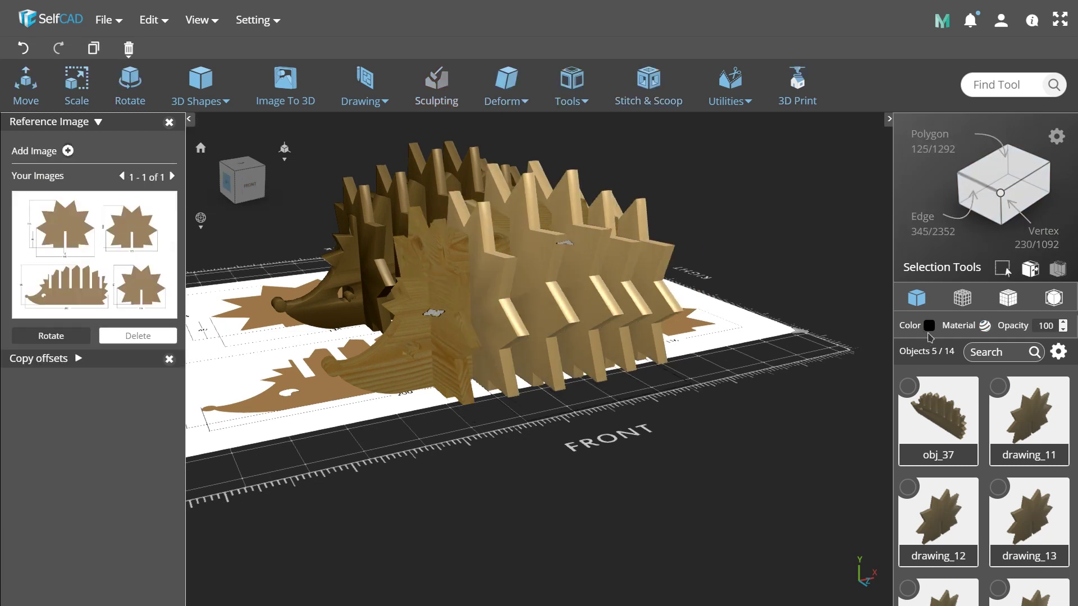
pyautogui.click(984, 326)
pyautogui.click(151, 148)
pyautogui.click(28, 210)
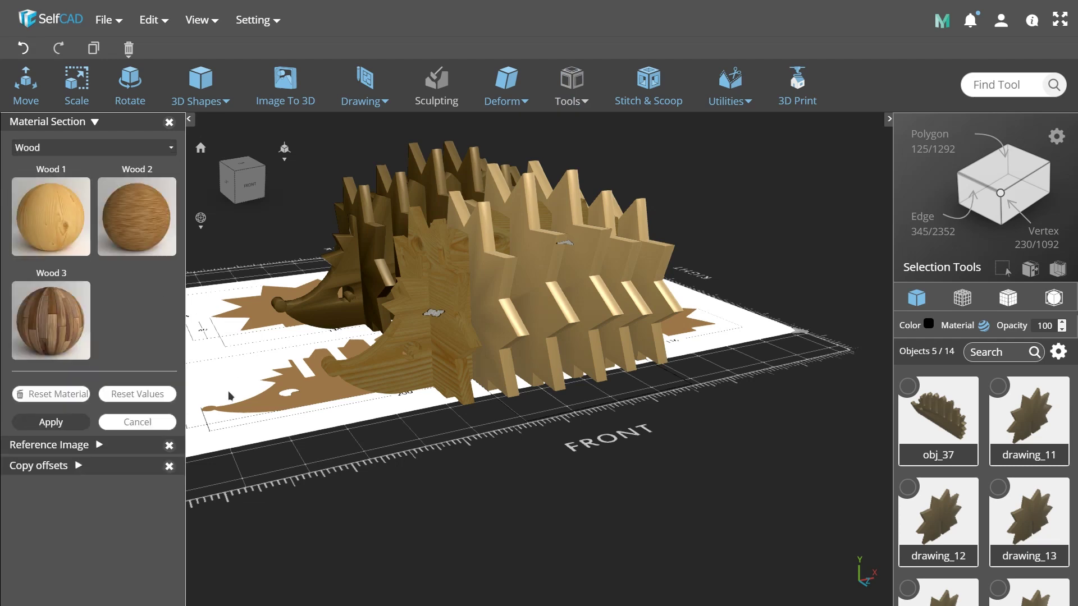
pyautogui.click(70, 553)
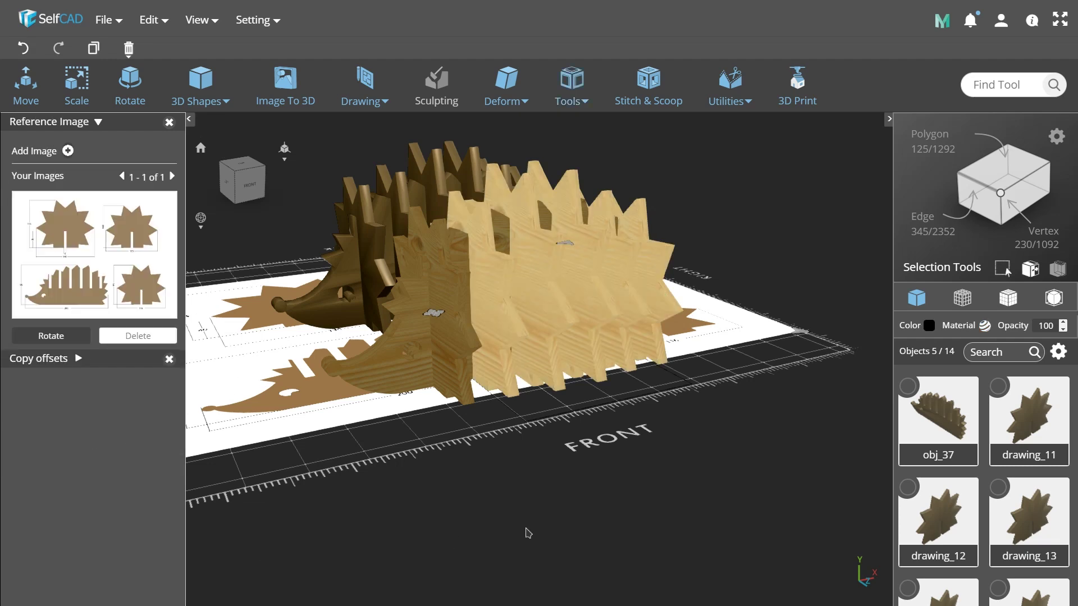
# Clear the selection and delete the reference image beneath the hedgehogs.
pyautogui.click(536, 490)
pyautogui.scroll(-3, 529, 476)
pyautogui.moveTo(529, 476); pyautogui.dragTo(451, 414, button='right')
pyautogui.scroll(3, 454, 418)
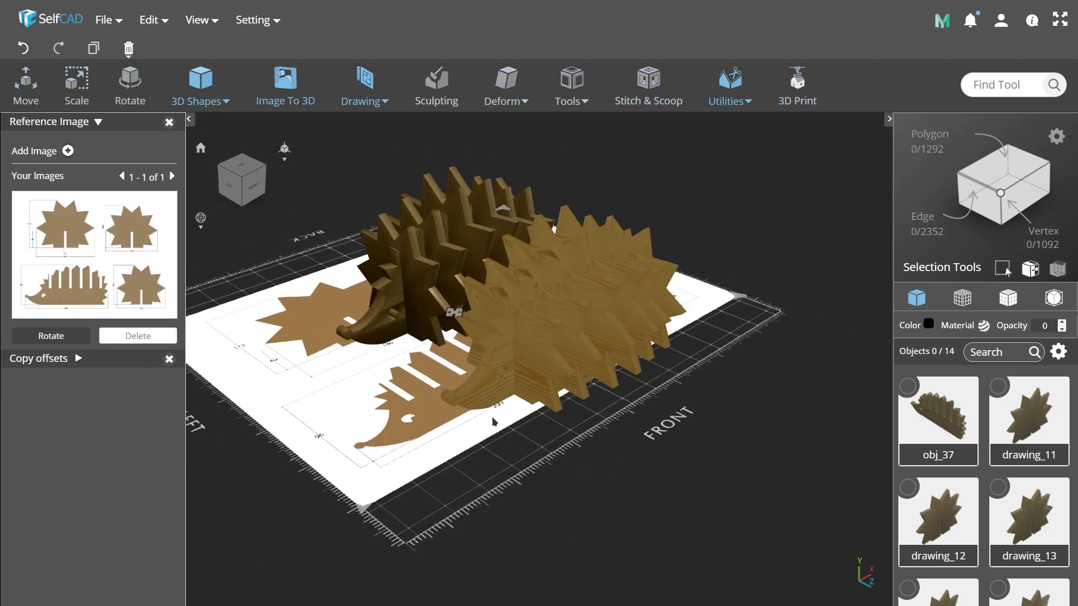
pyautogui.click(133, 335)
# Move the plain hedgehog back, away from the wood-textured copy, and shift the copy slightly toward it, leaving a clear gap between them.
pyautogui.moveTo(572, 472); pyautogui.dragTo(662, 443, button='right')
pyautogui.scroll(3, 562, 314)
pyautogui.scroll(-5, 530, 243)
pyautogui.click(477, 360)
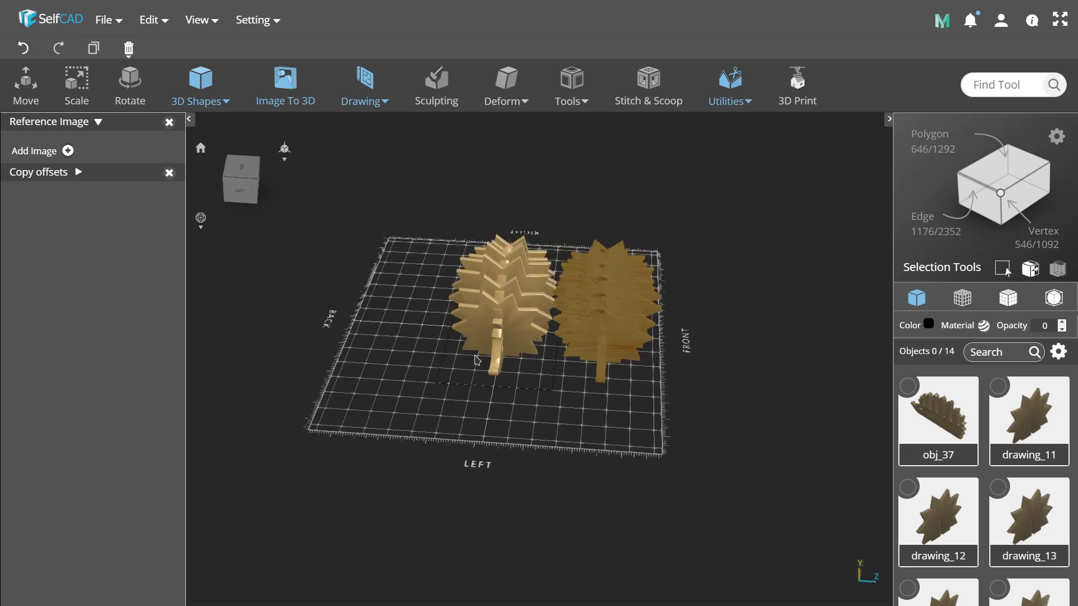
pyautogui.click(28, 104)
pyautogui.moveTo(477, 334); pyautogui.dragTo(416, 328)
pyautogui.moveTo(702, 399); pyautogui.dragTo(683, 396, button='right')
pyautogui.click(609, 356)
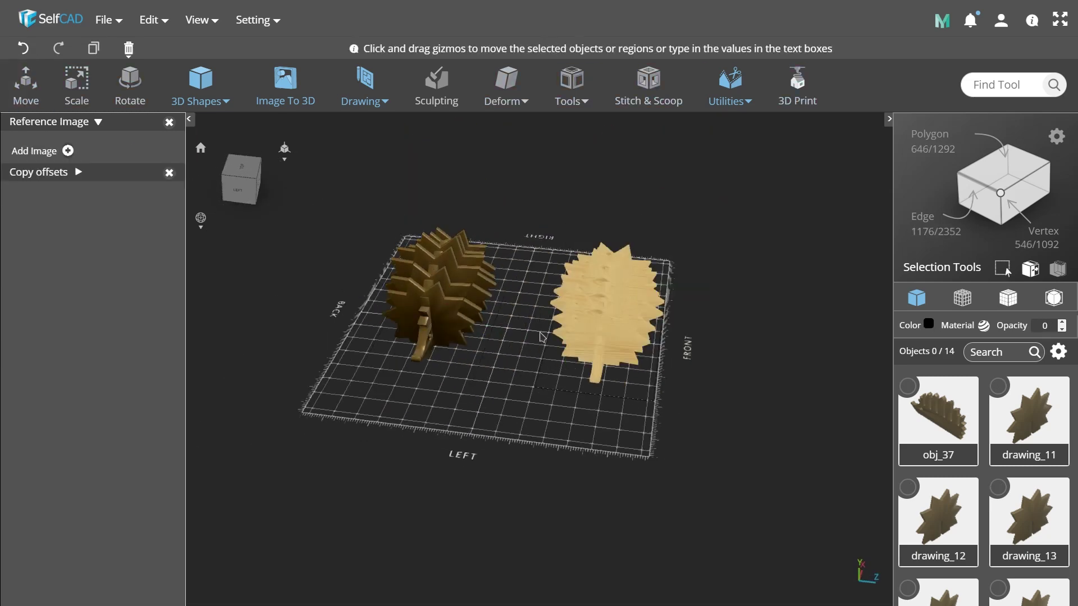
pyautogui.click(572, 344)
# Select the body and all six cross pieces of the plain hedgehog and merge them into one object.
pyautogui.moveTo(498, 340); pyautogui.dragTo(405, 211)
pyautogui.moveTo(584, 103)
pyautogui.moveTo(503, 368); pyautogui.dragTo(361, 173)
pyautogui.moveTo(729, 98)
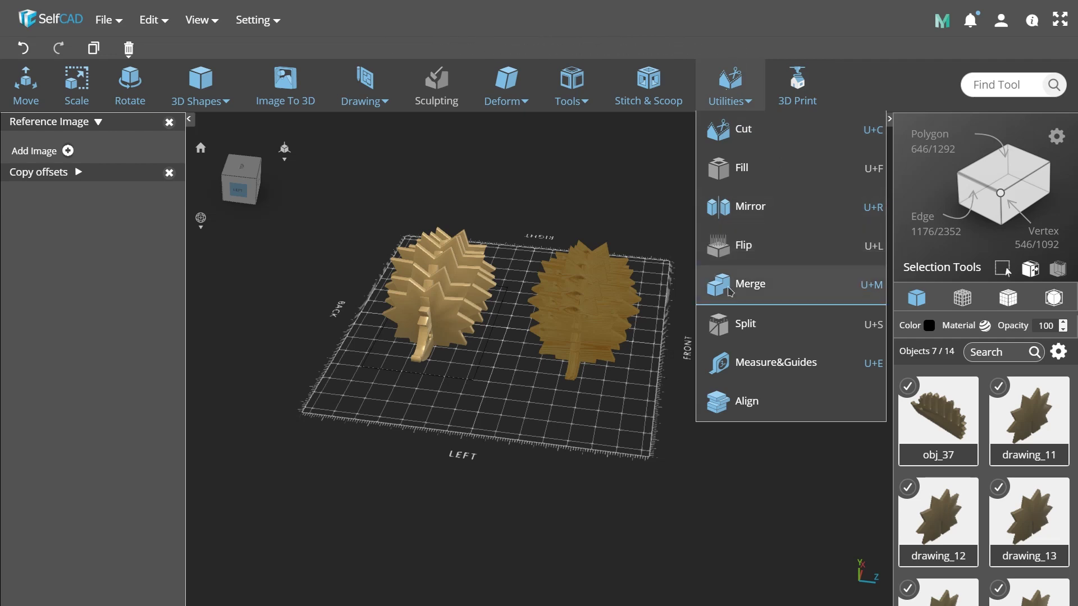
pyautogui.click(730, 283)
# Try Magic Fix on the merged hedgehog with tolerance 250 and examine the edges where the cross pieces meet the body.
pyautogui.moveTo(578, 100)
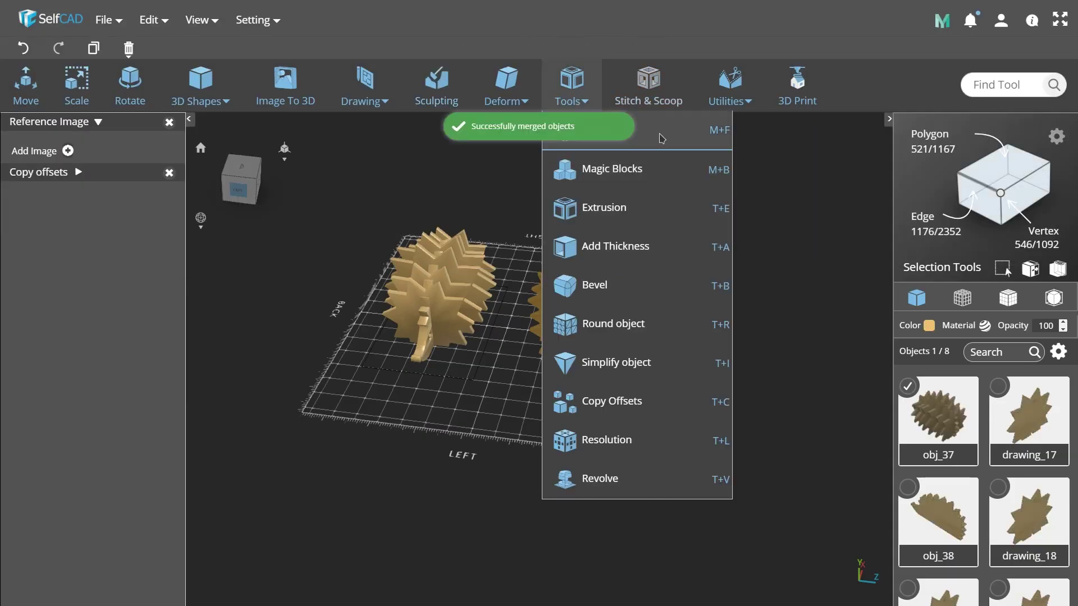
pyautogui.click(661, 138)
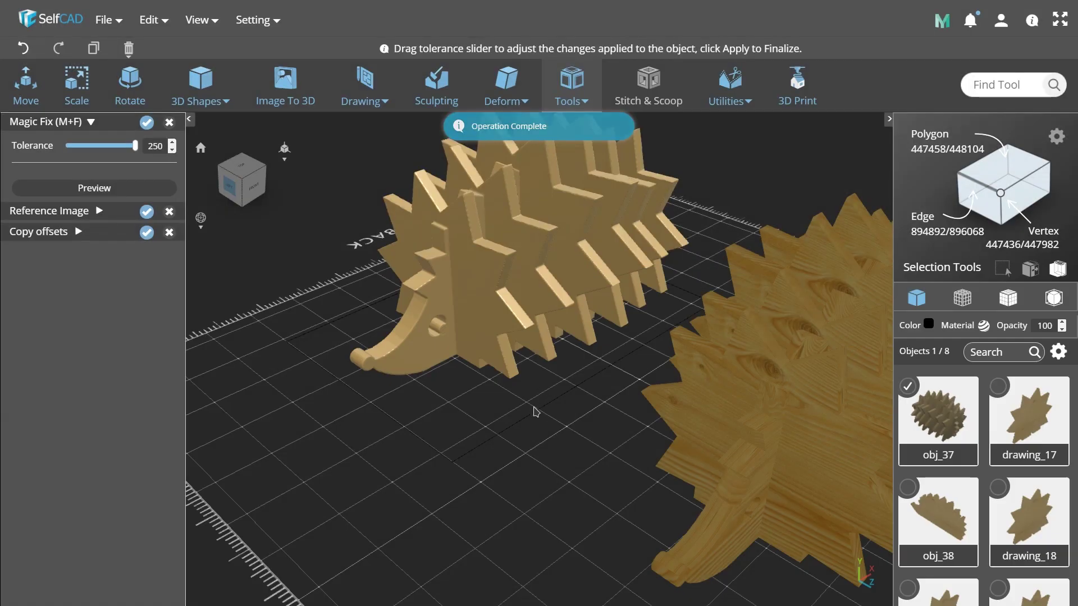
pyautogui.moveTo(534, 408); pyautogui.dragTo(503, 291, button='right')
pyautogui.scroll(5, 503, 291)
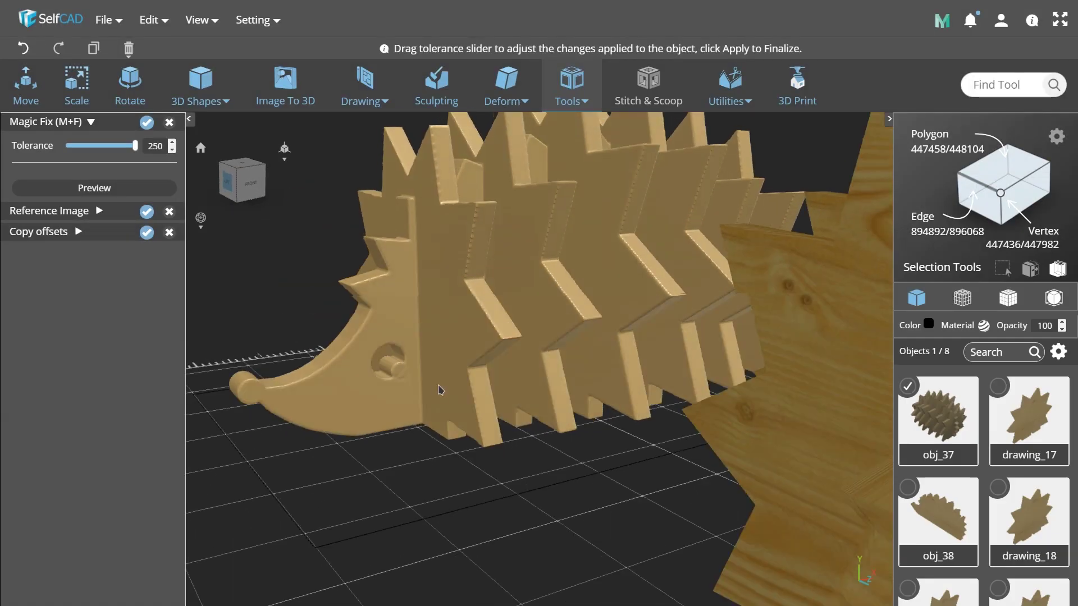
pyautogui.moveTo(440, 390); pyautogui.dragTo(470, 384, button='right')
pyautogui.scroll(-8, 470, 391)
pyautogui.scroll(5, 470, 384)
pyautogui.scroll(10, 528, 371)
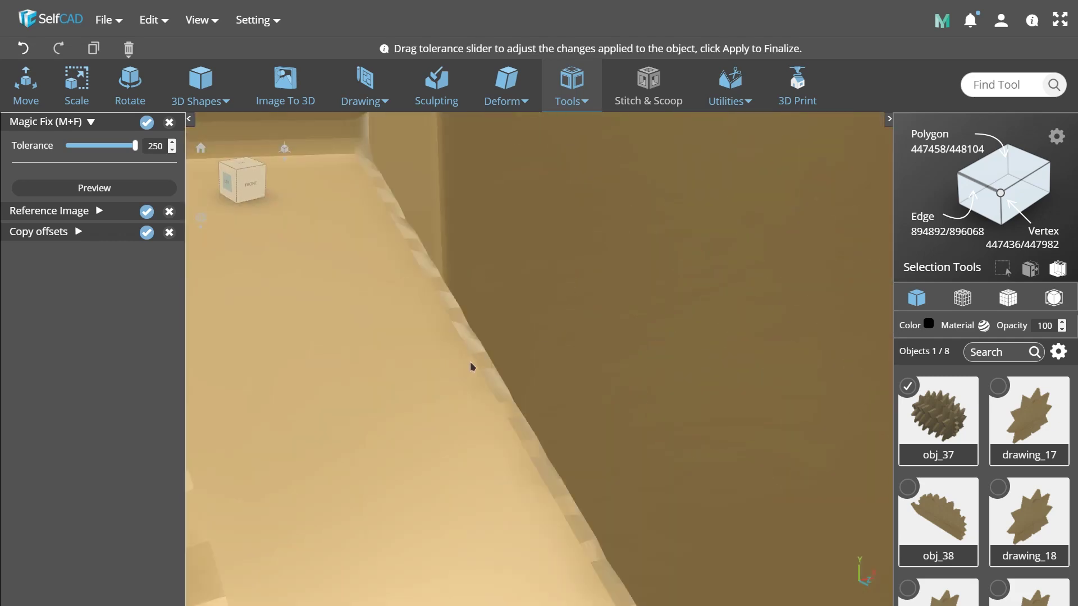
pyautogui.scroll(-10, 472, 366)
pyautogui.moveTo(542, 502); pyautogui.dragTo(488, 473, button='right')
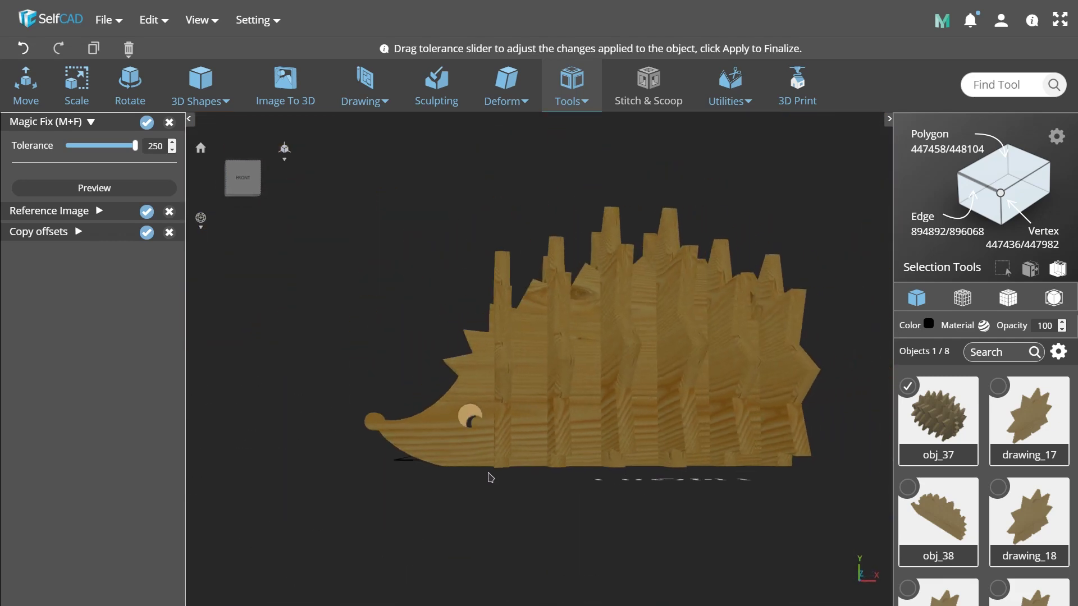
# Examine the fixed hedgehog's eye and overall shape, and discard the Magic Fix result.
pyautogui.scroll(8, 443, 438)
pyautogui.scroll(3, 440, 435)
pyautogui.scroll(-10, 441, 436)
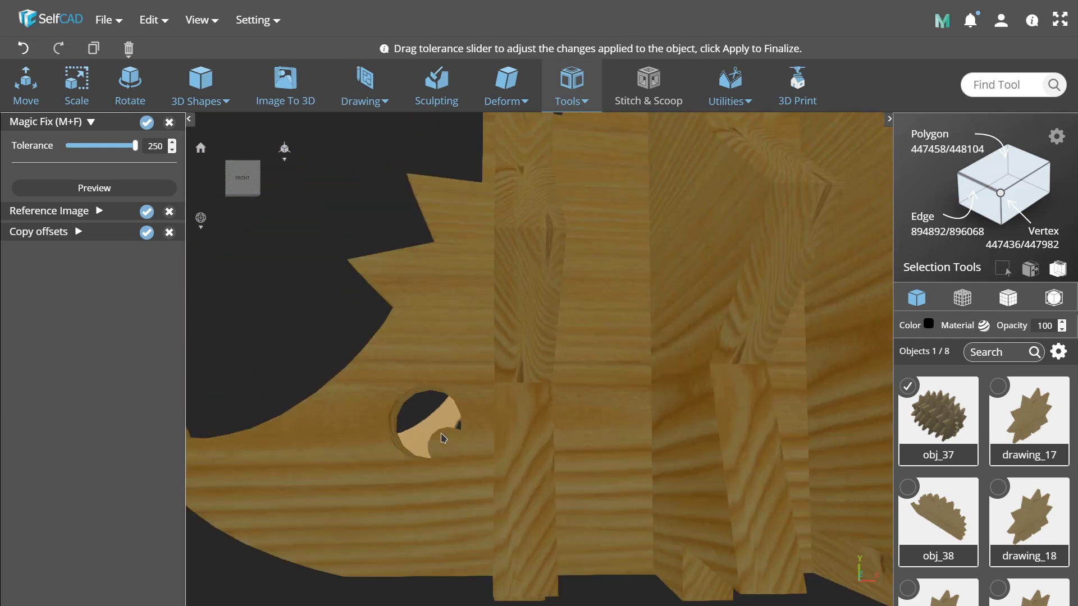
pyautogui.moveTo(397, 486); pyautogui.dragTo(514, 501, button='right')
pyautogui.scroll(5, 404, 458)
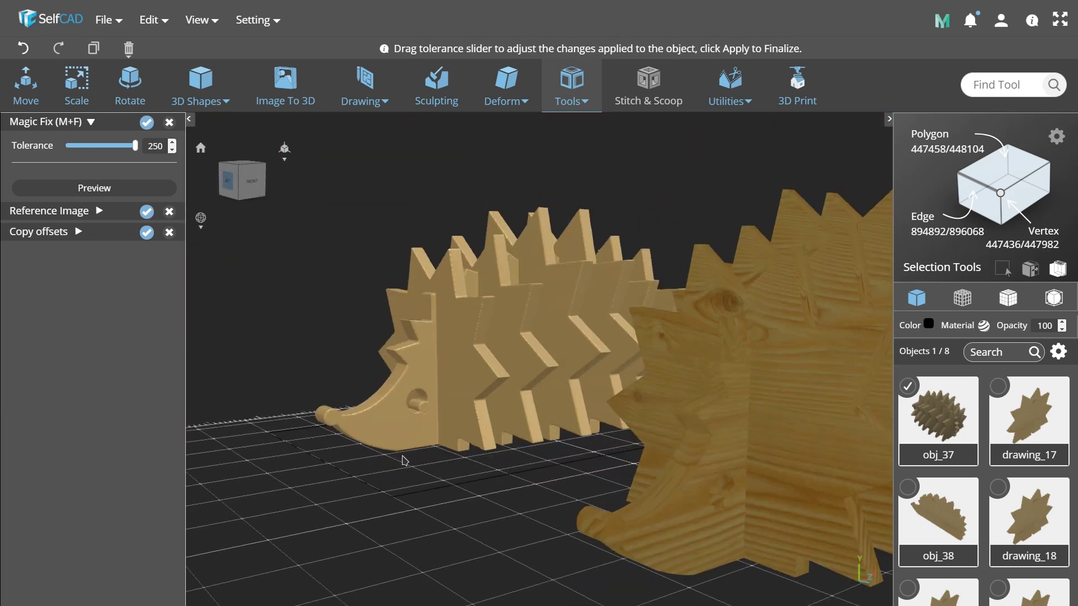
pyautogui.scroll(-2, 404, 457)
pyautogui.click(171, 120)
pyautogui.click(565, 218)
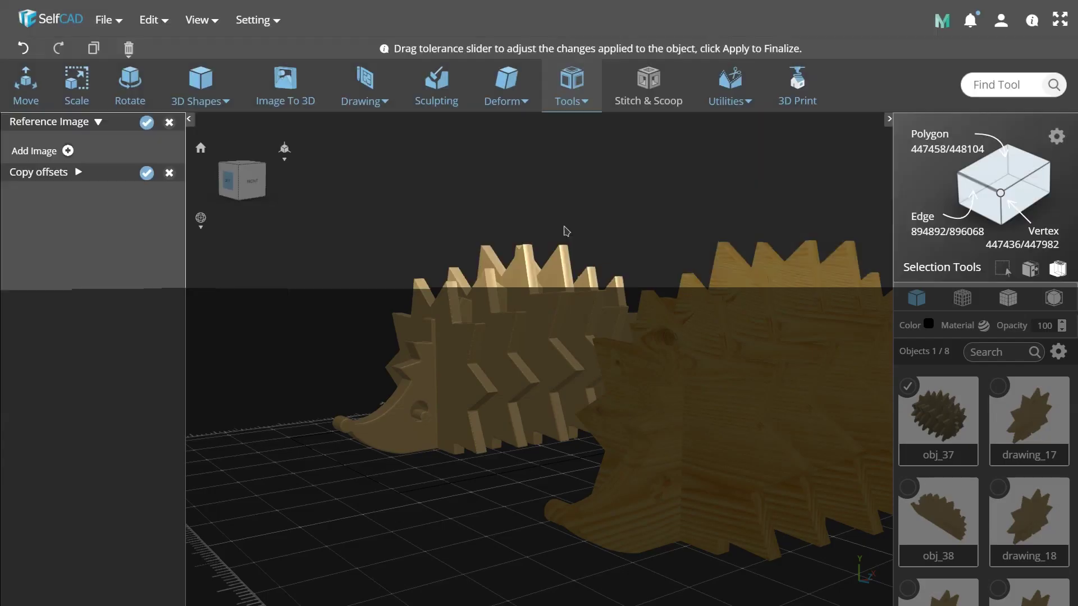
# Try the Plastic 3, Plastic 1 and Plastic 2 materials on the merged hedgehog.
pyautogui.moveTo(411, 453); pyautogui.dragTo(465, 442, button='right')
pyautogui.moveTo(613, 253); pyautogui.dragTo(344, 450)
pyautogui.scroll(-4, 401, 445)
pyautogui.click(961, 326)
pyautogui.click(117, 148)
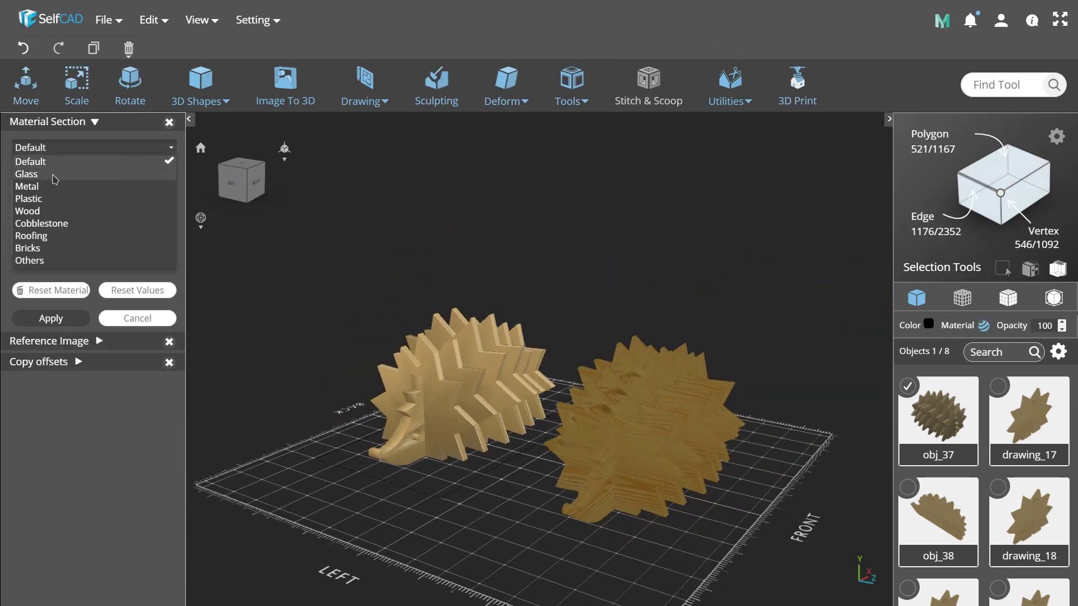
pyautogui.click(55, 201)
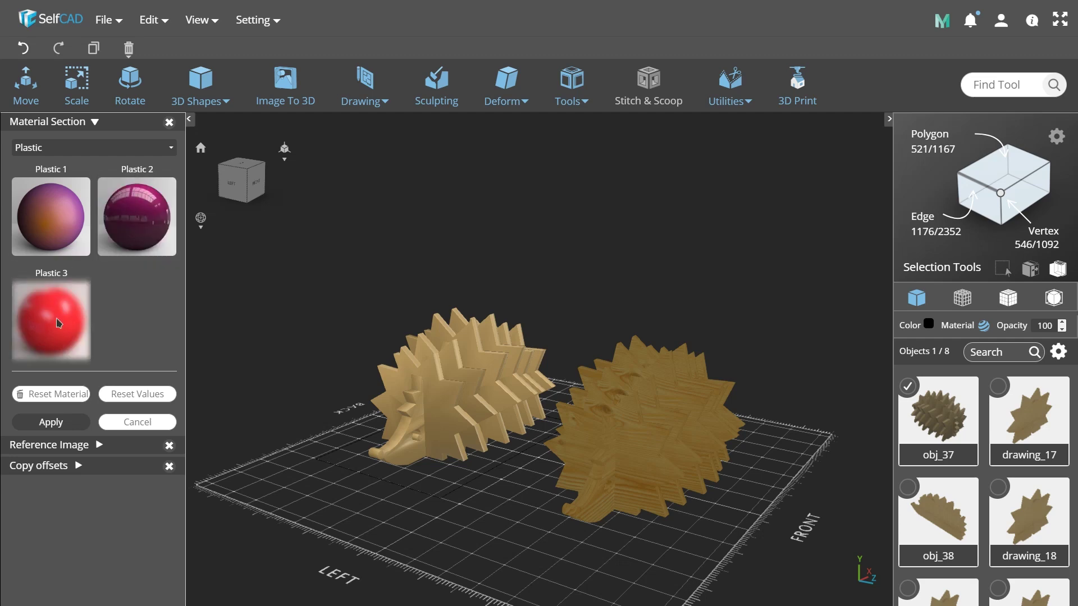
pyautogui.click(40, 336)
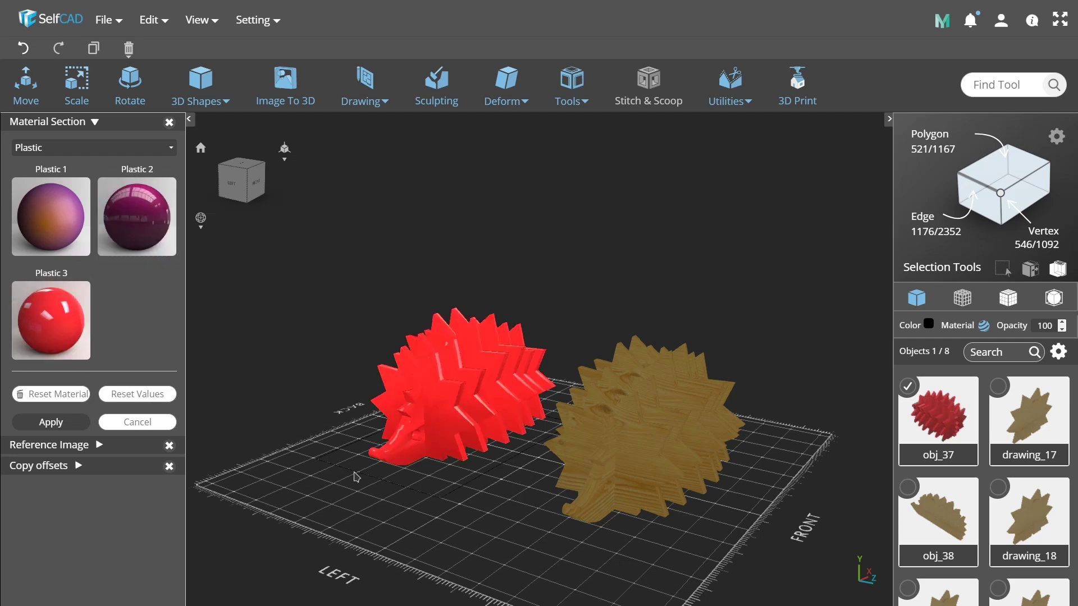
pyautogui.click(20, 243)
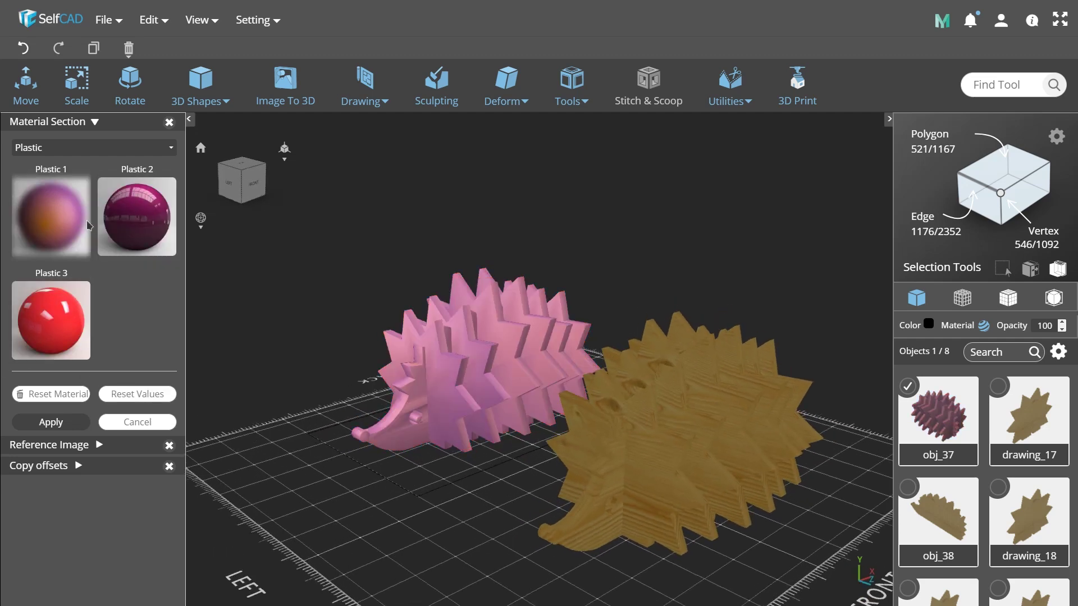
pyautogui.click(126, 233)
# Apply the Default 1 material to the merged hedgehog, set its colour back to the light wood tone, and clear the selection.
pyautogui.click(90, 147)
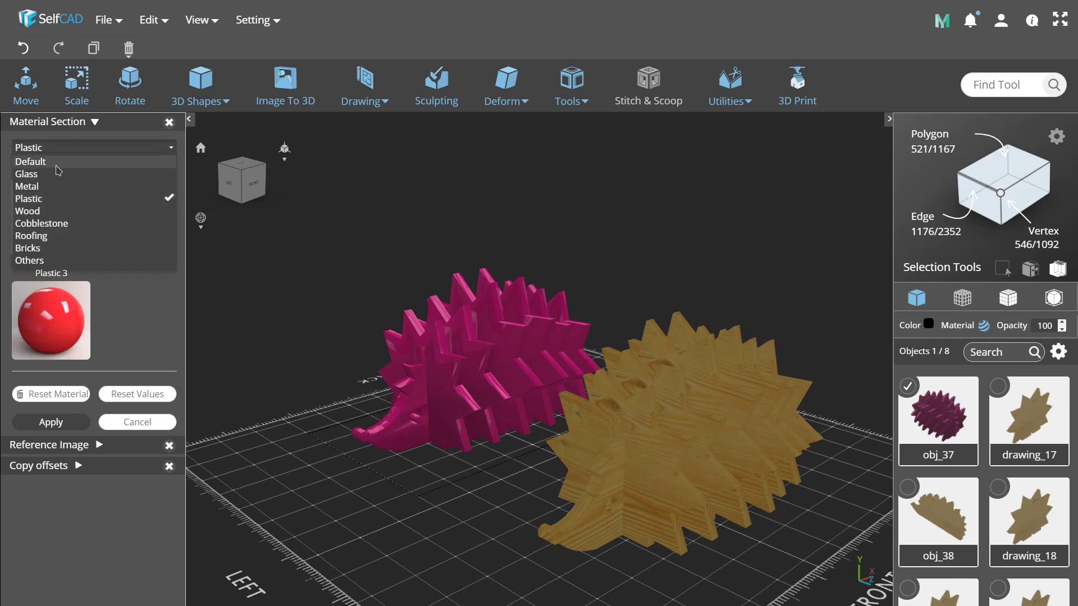
pyautogui.click(28, 161)
pyautogui.click(39, 205)
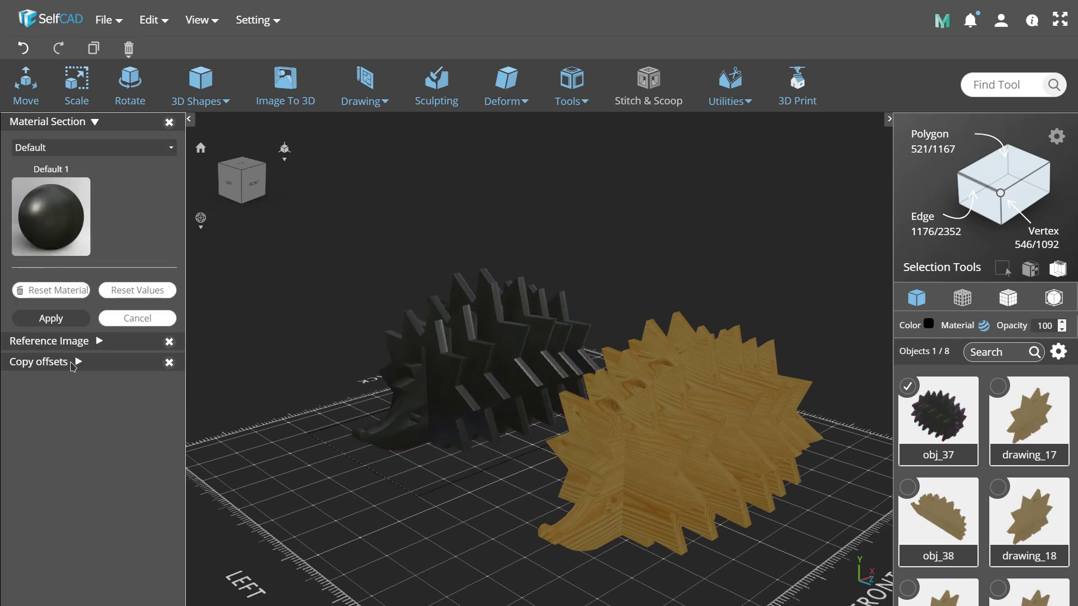
pyautogui.click(929, 325)
pyautogui.click(869, 492)
pyautogui.click(499, 482)
# Hide both side panels and view the two finished hedgehogs together from the front.
pyautogui.moveTo(499, 483); pyautogui.dragTo(632, 504, button='right')
pyautogui.click(888, 120)
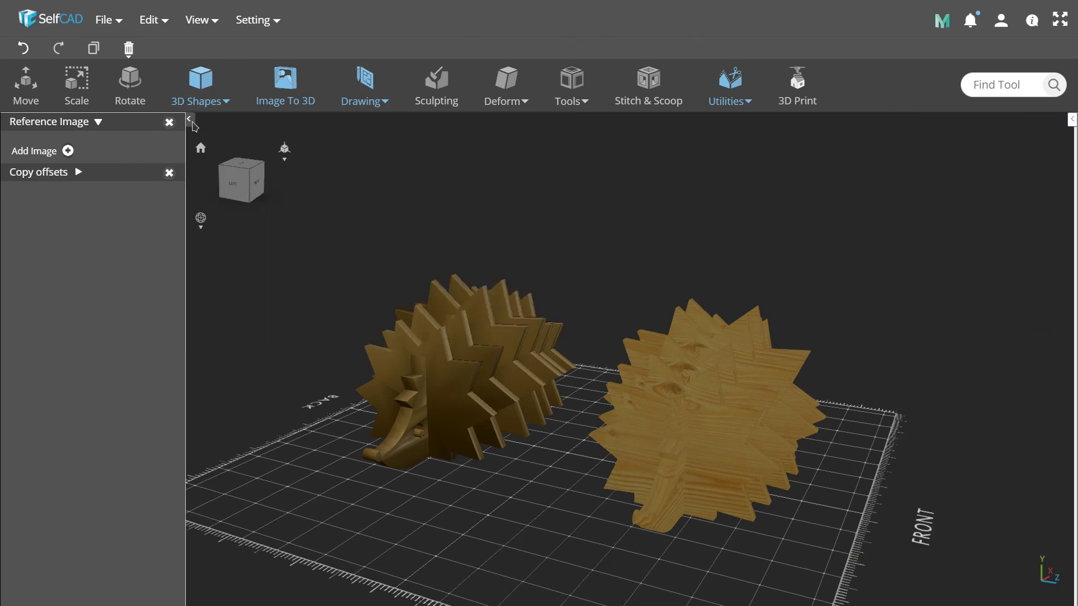
pyautogui.click(192, 122)
pyautogui.moveTo(815, 453); pyautogui.dragTo(700, 374, button='right')
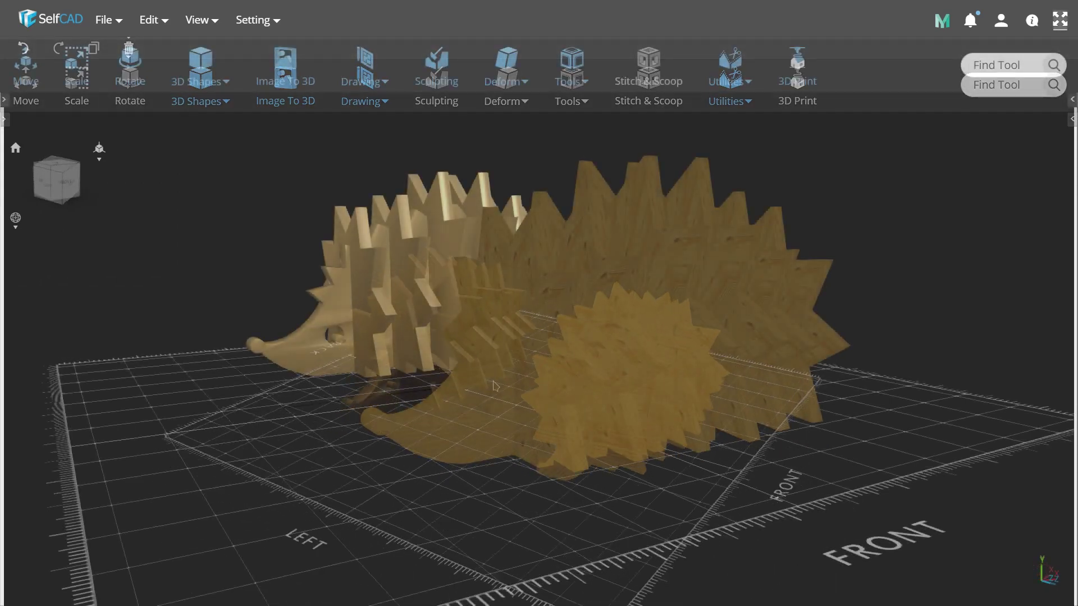